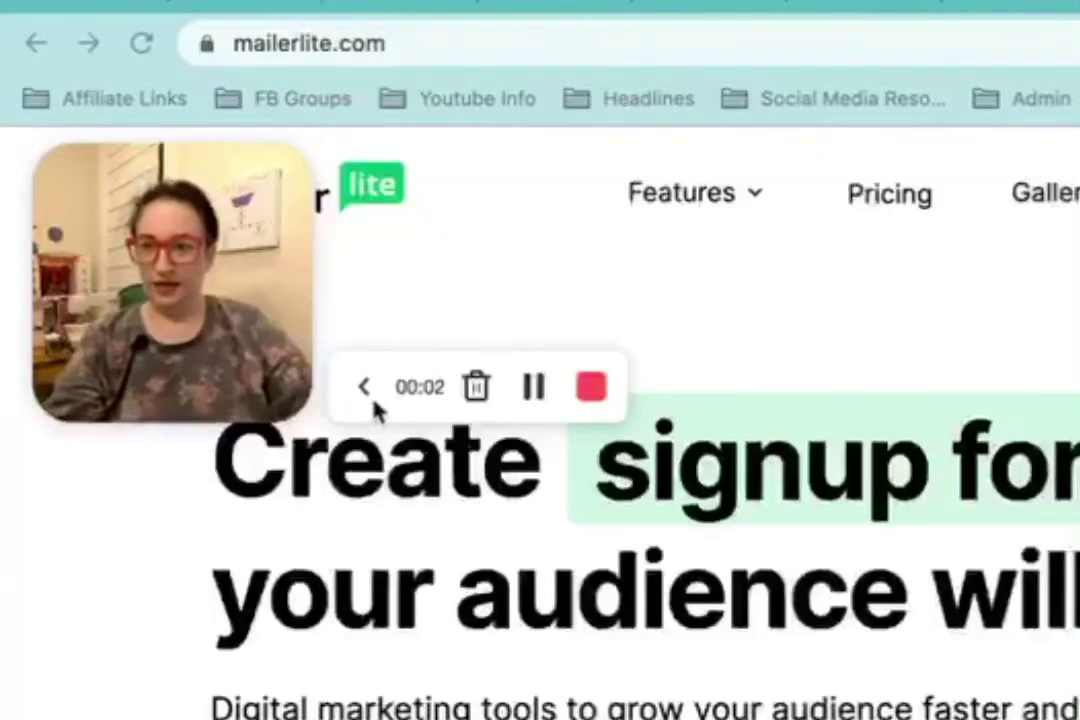
- Switch to the ruthmadisonbooks.com 'Out Of Water' free-story signup page
click(367, 391)
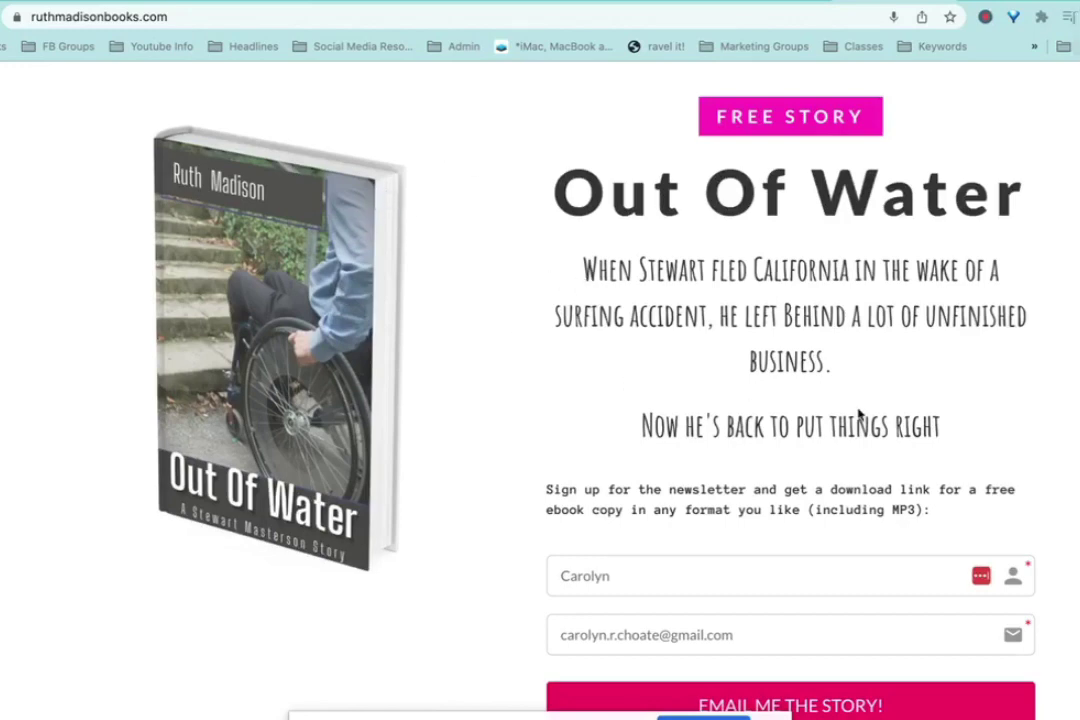
- Submit the filled-in signup form to get the free 'Out Of Water' story by e-mail
scroll(597, 327, down, 1)
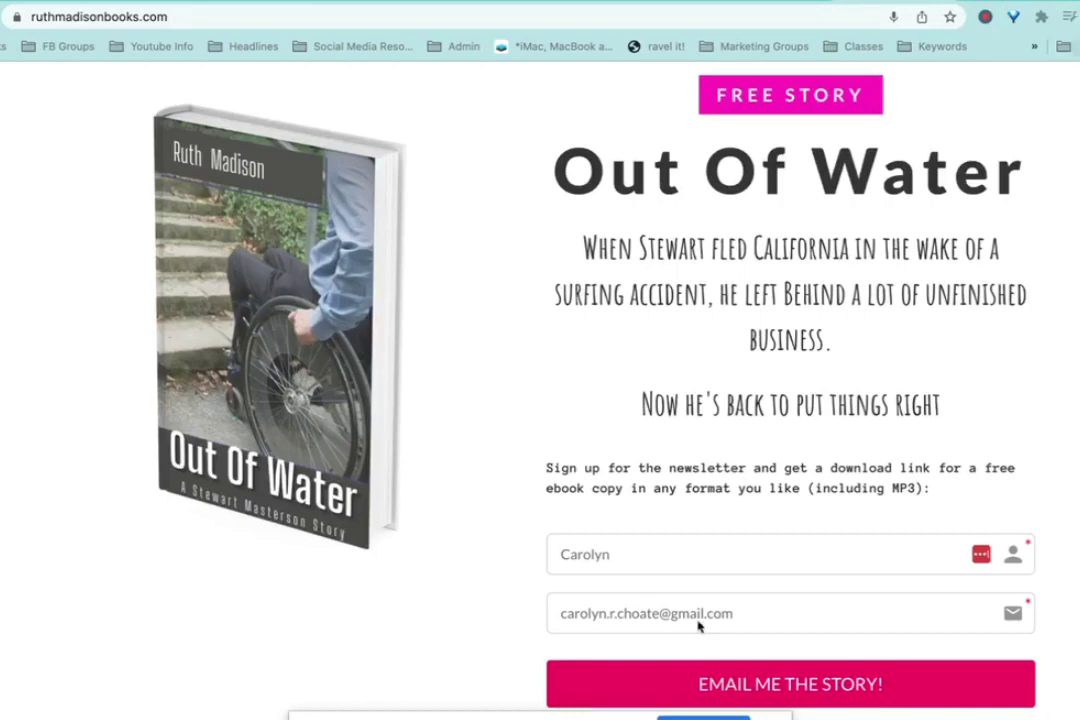
click(665, 687)
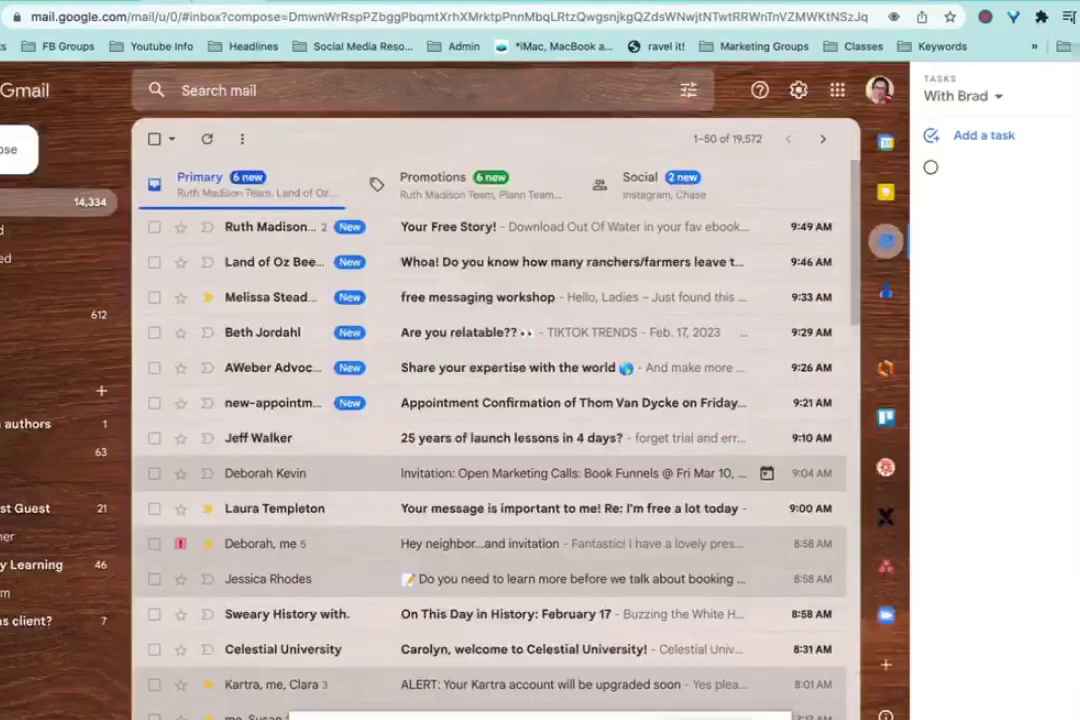
- Open the 'Your Free Story!' e-mail and follow its Access Here download link
click(552, 241)
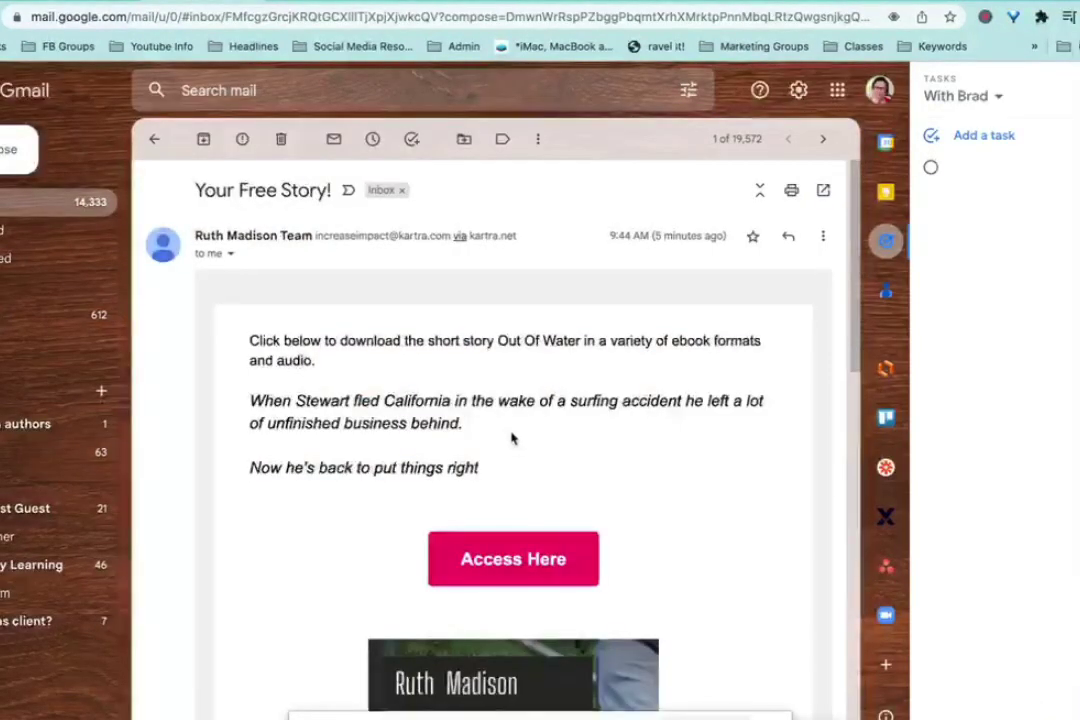
scroll(560, 360, down, 3)
click(440, 410)
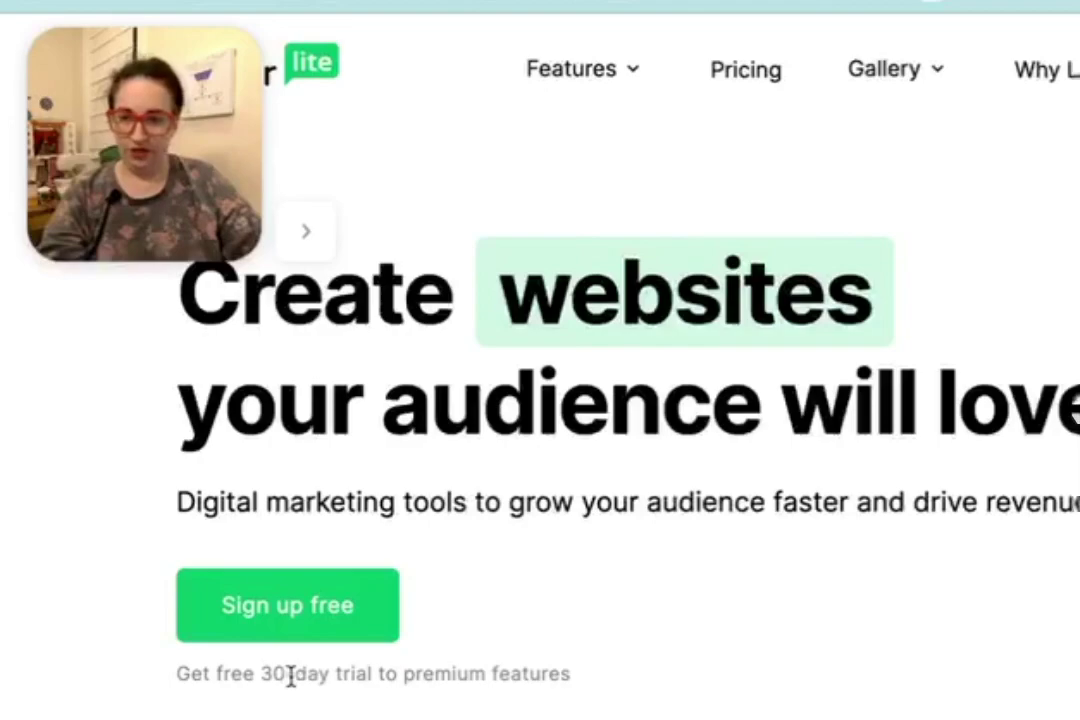
- Browse the MailerLite homepage and go to the Pricing page
scroll(205, 665, down, 5)
scroll(200, 665, down, 10)
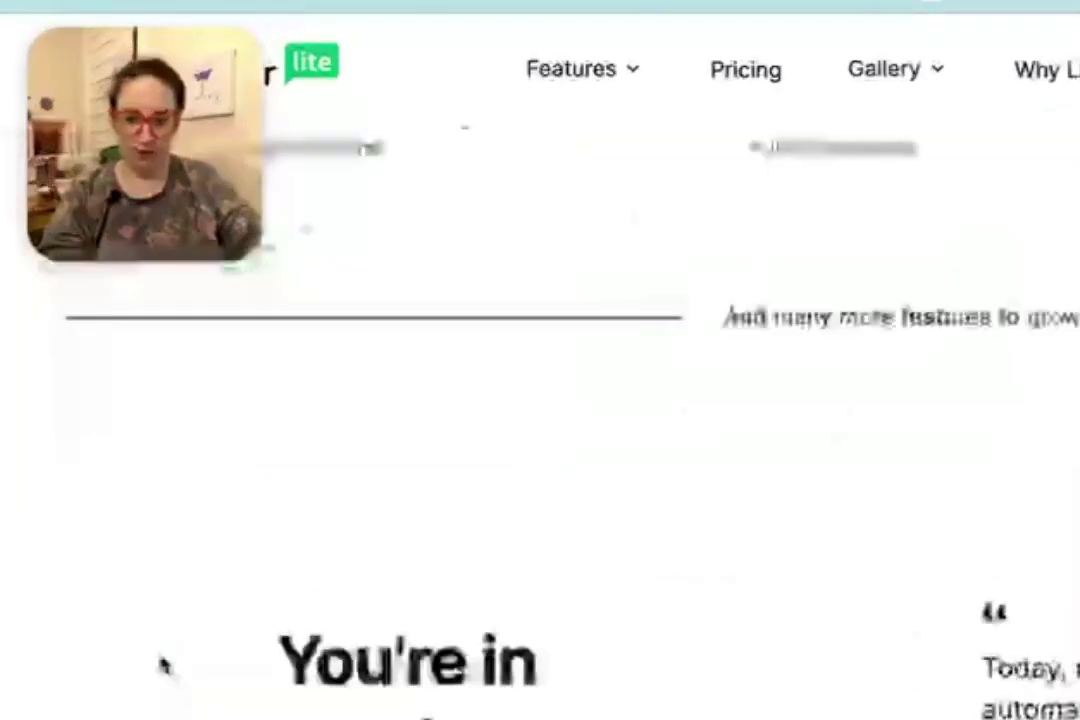
scroll(160, 663, down, 5)
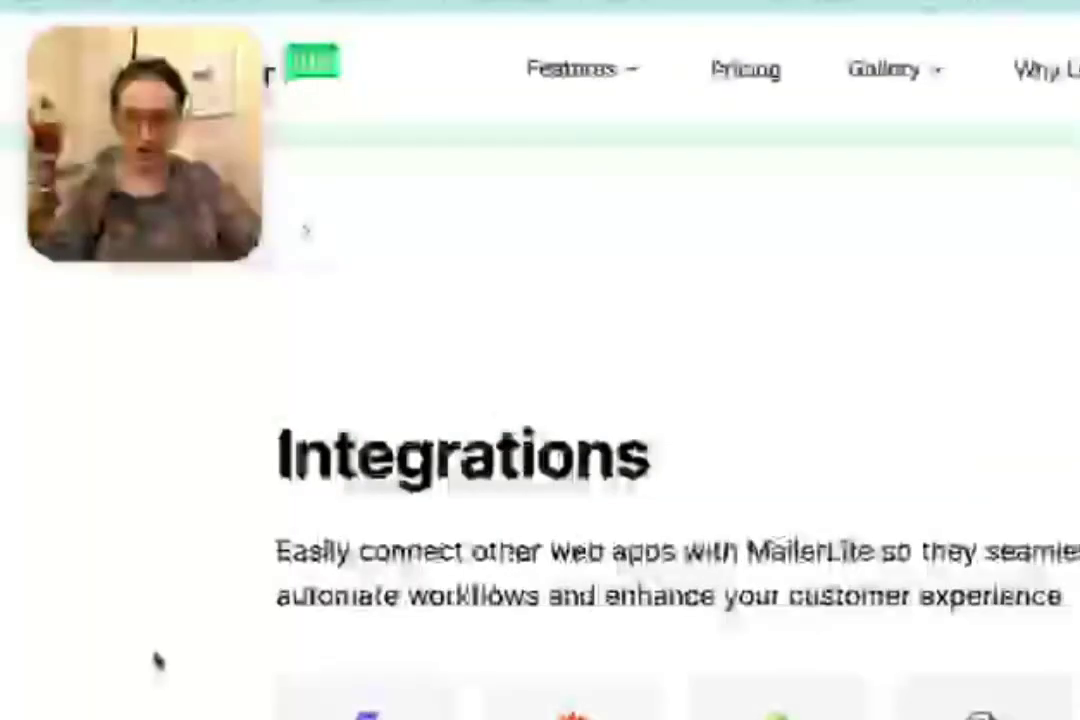
scroll(157, 661, up, 13)
scroll(540, 416, up, 5)
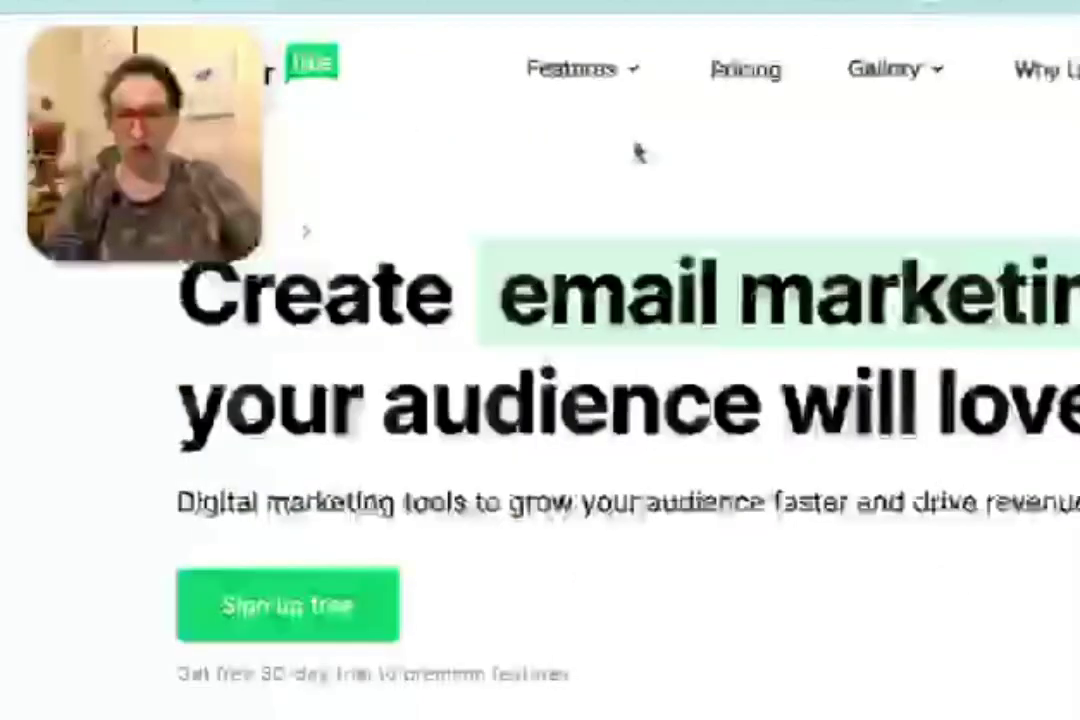
click(750, 70)
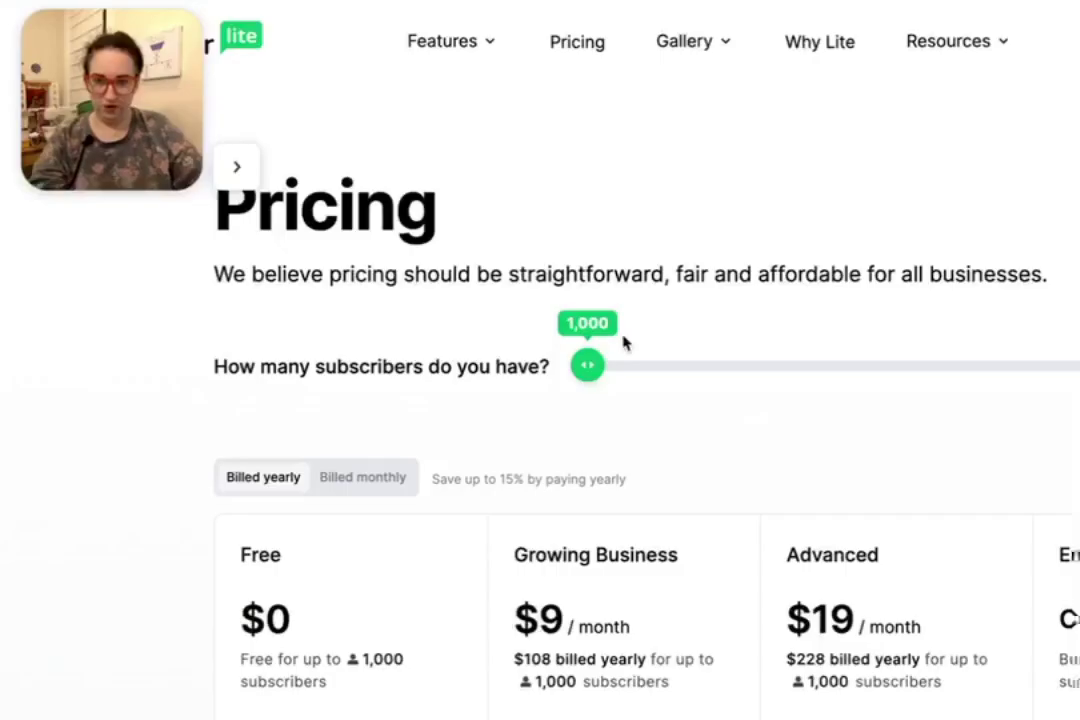
- Compare prices at higher subscriber counts, then return the slider to 1,000 subscribers
drag(588, 366, 779, 376)
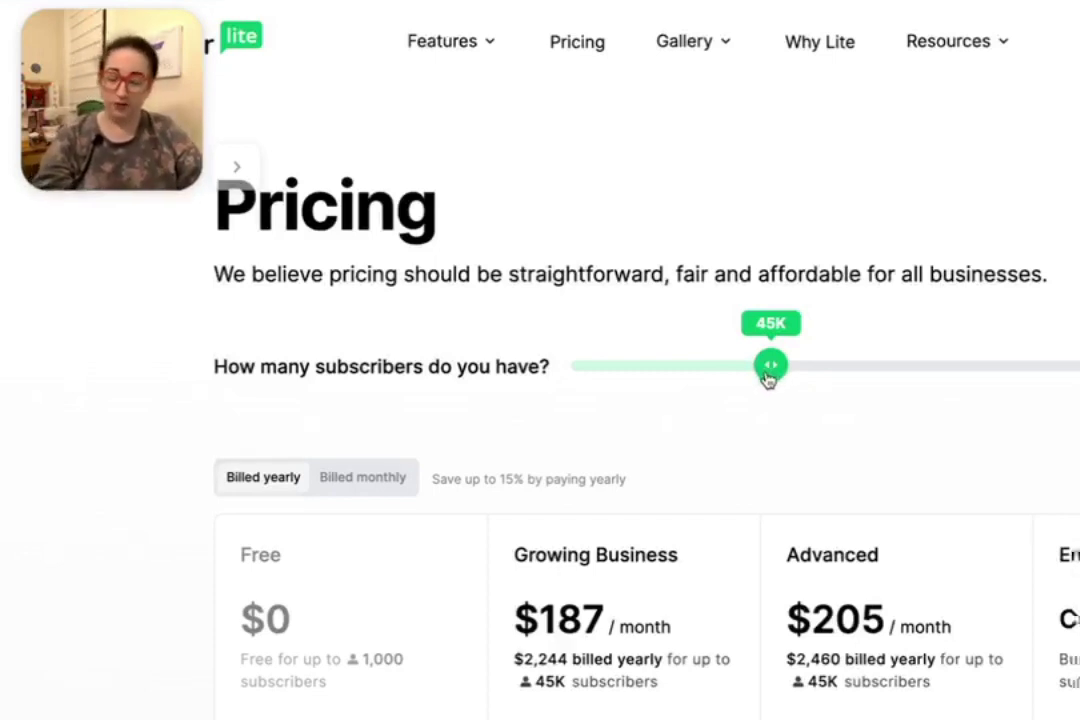
drag(763, 376, 557, 381)
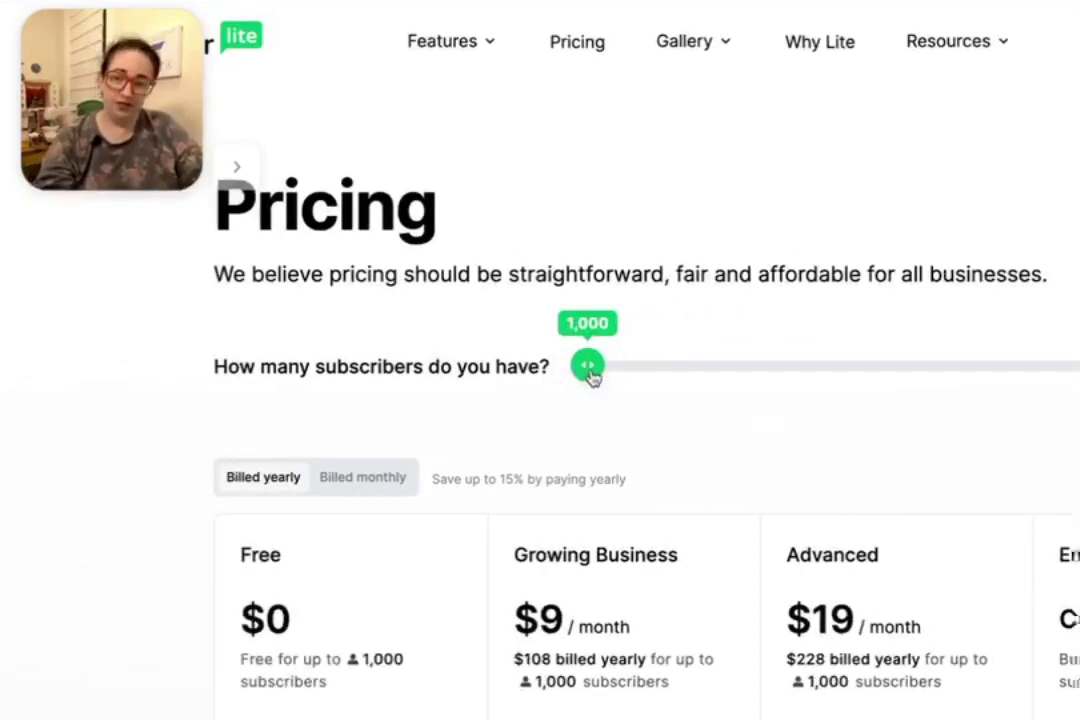
scroll(590, 374, down, 3)
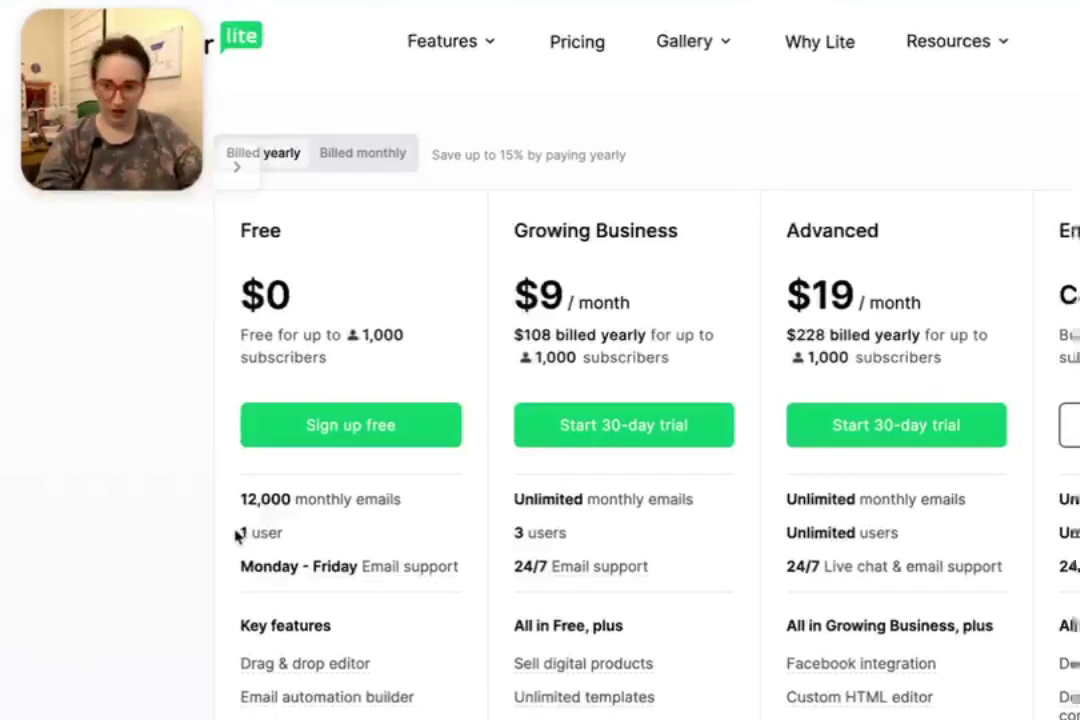
scroll(238, 537, down, 2)
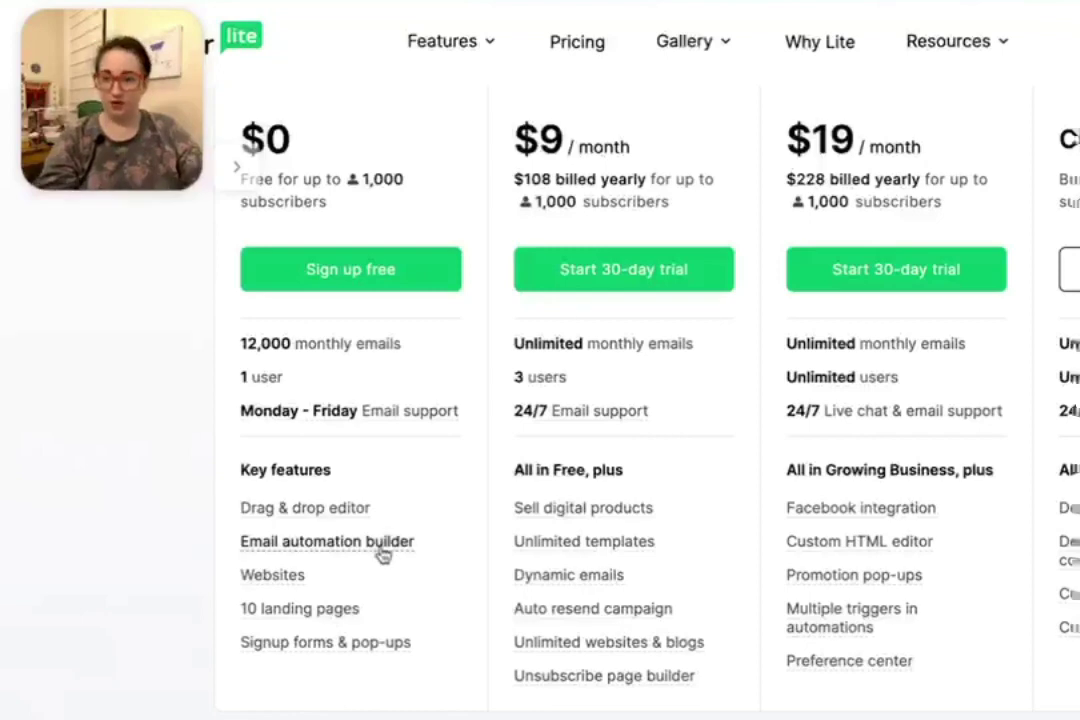
scroll(273, 530, up, 4)
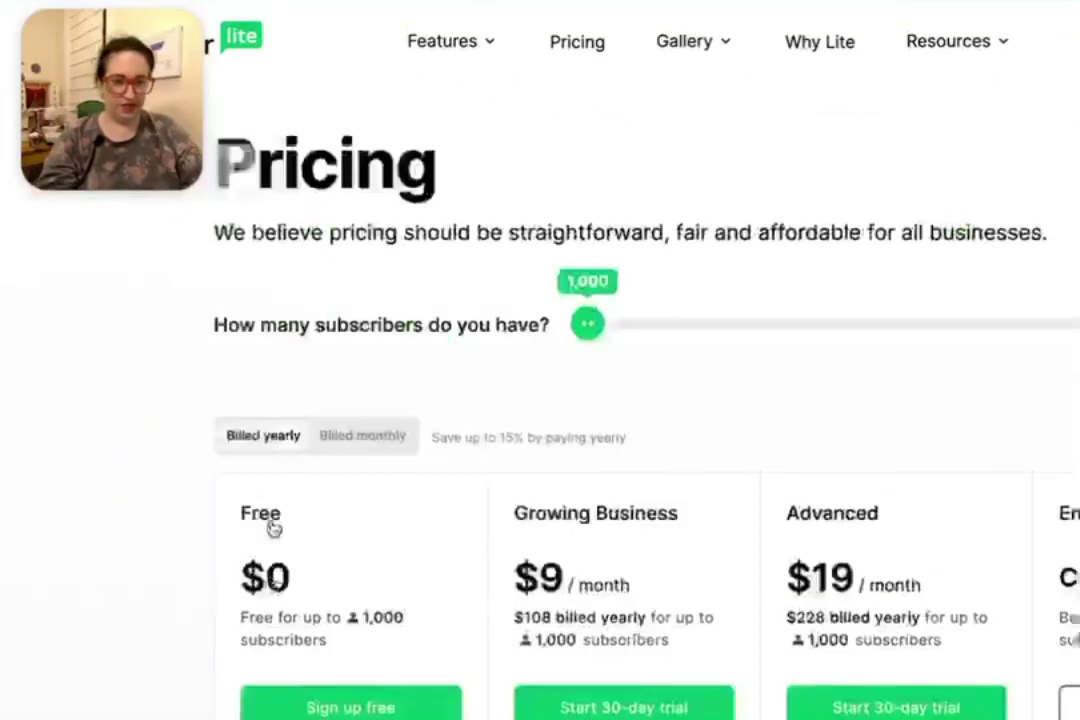
scroll(273, 530, down, 2)
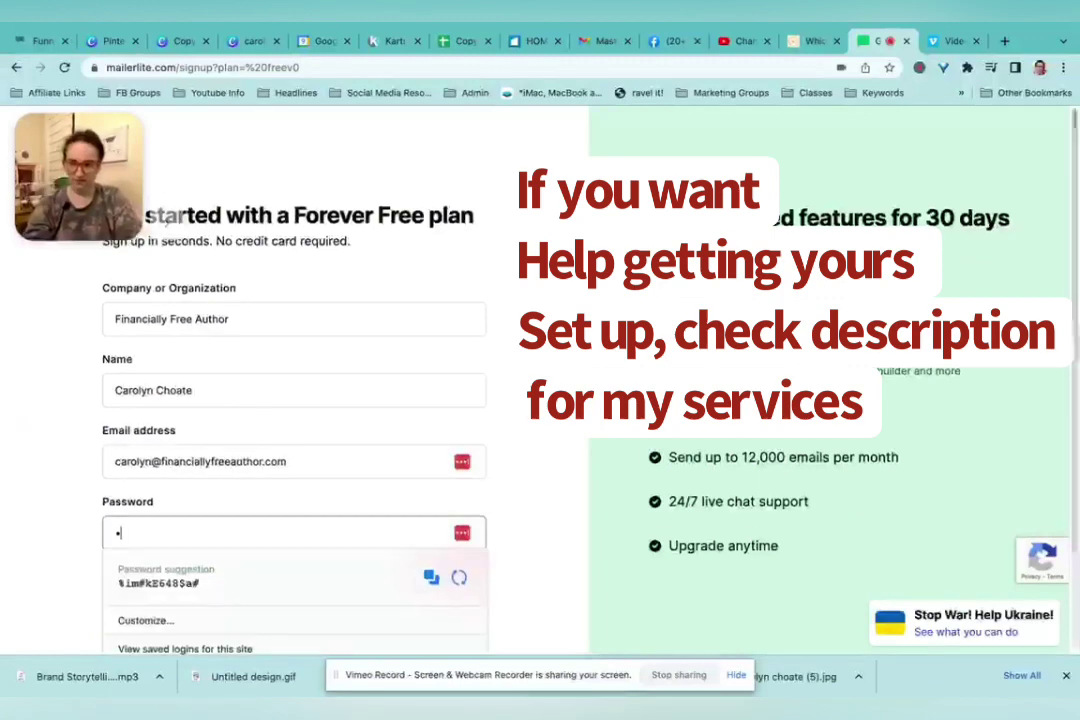
- Finish the Forever Free signup with the pasted password and decline the password manager's save offer
key(ctrl+v)
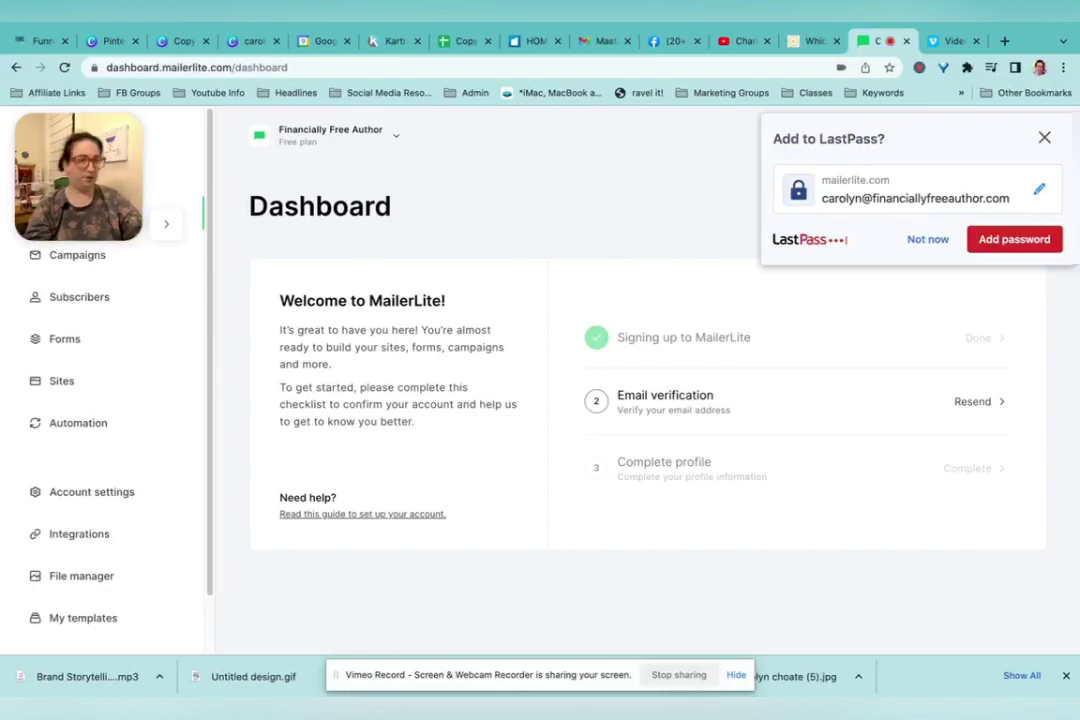
click(926, 239)
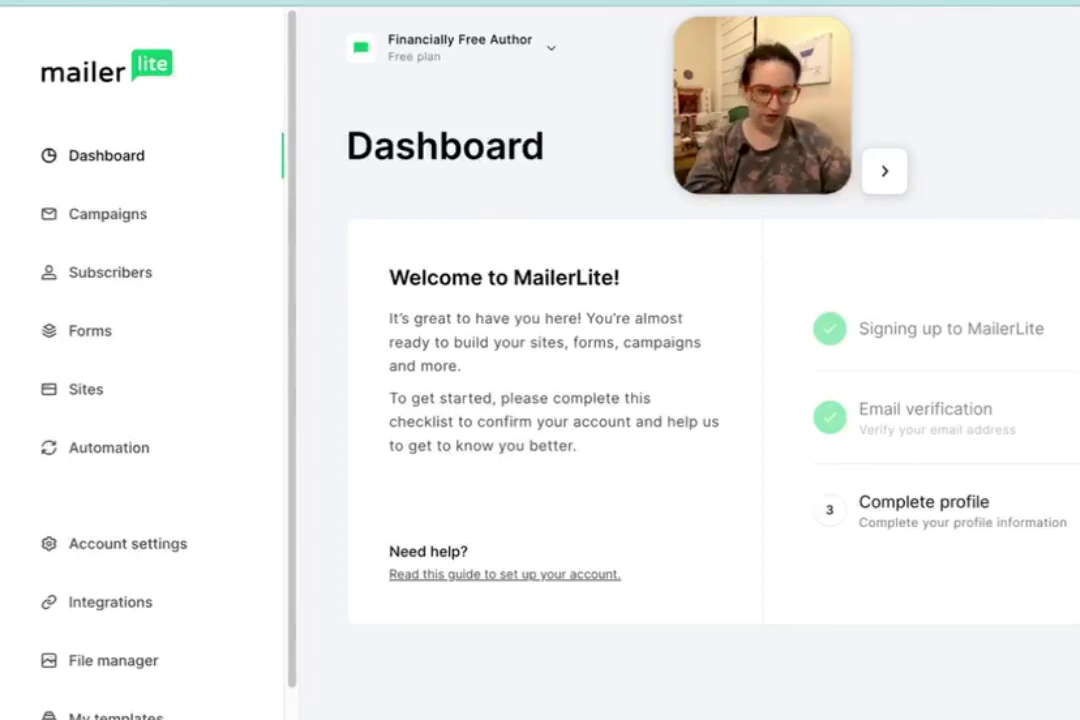
- Record MailChimp as the previous e-mail platform and choose to start with a fresh account
click(735, 456)
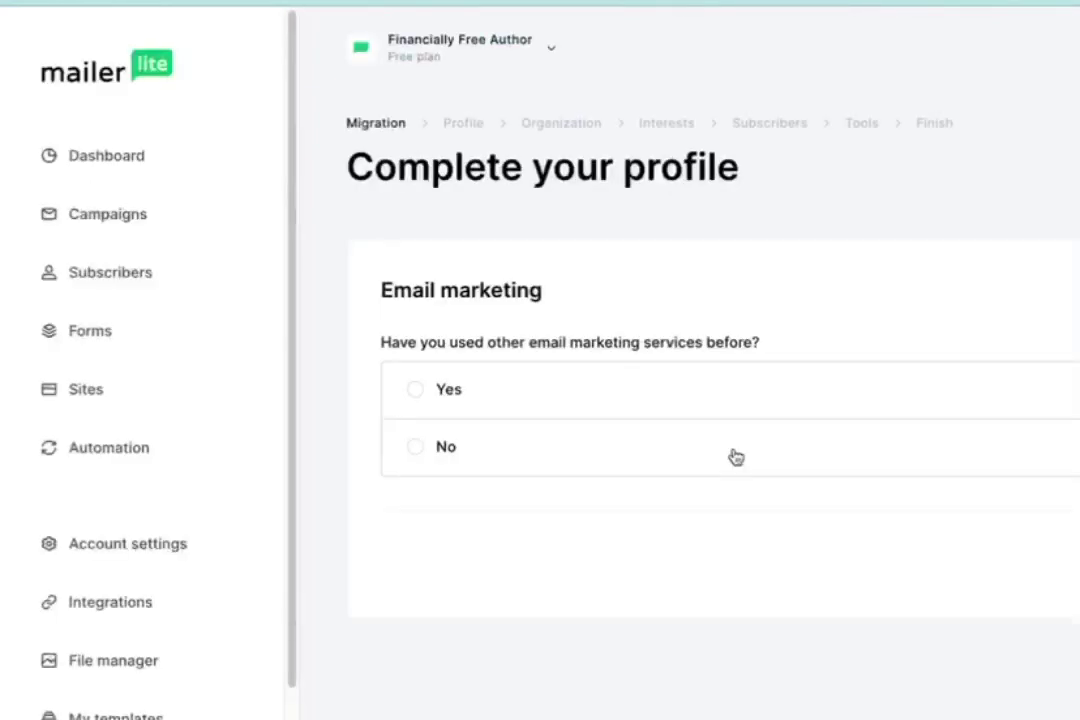
click(481, 389)
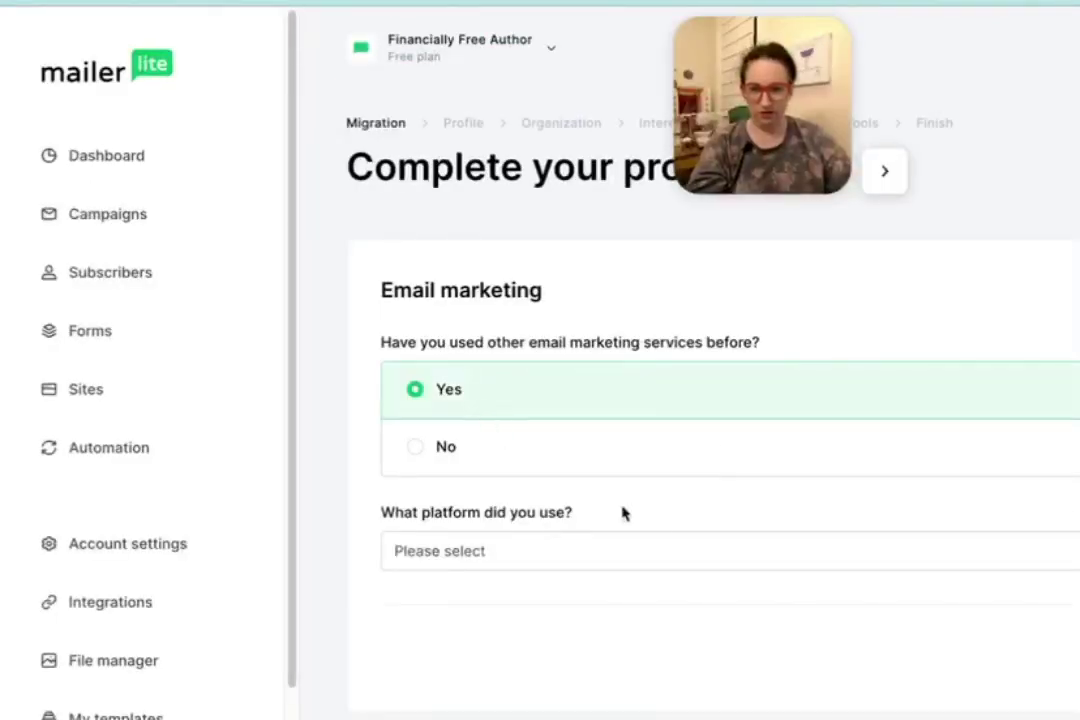
click(647, 565)
scroll(518, 458, down, 3)
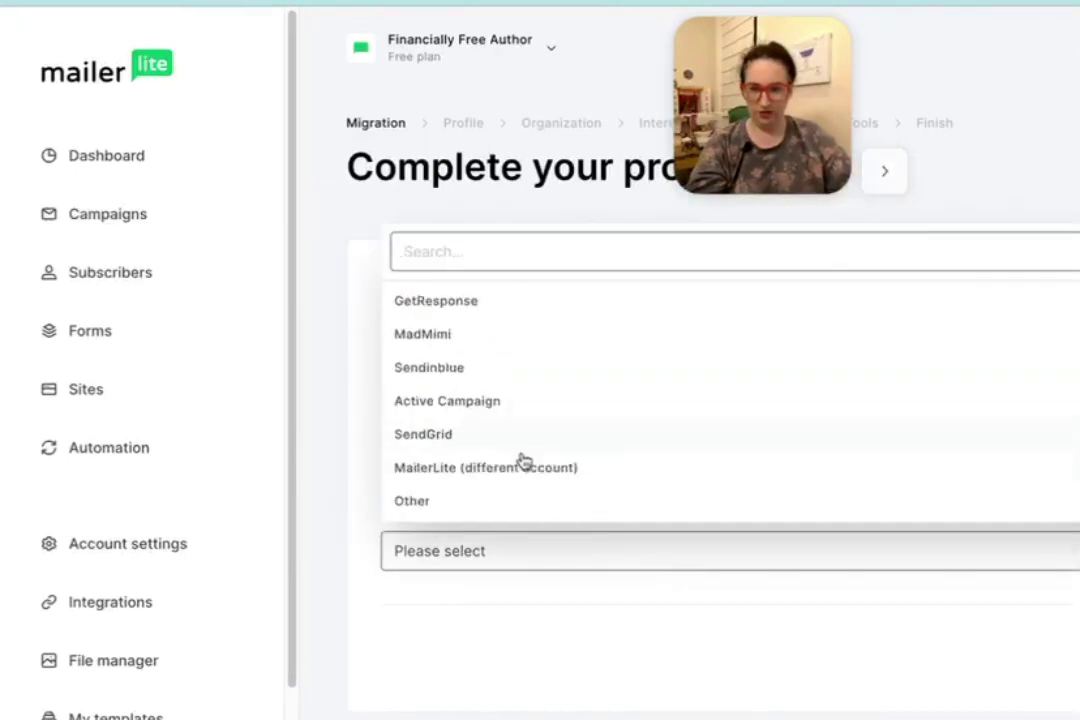
scroll(554, 518, up, 3)
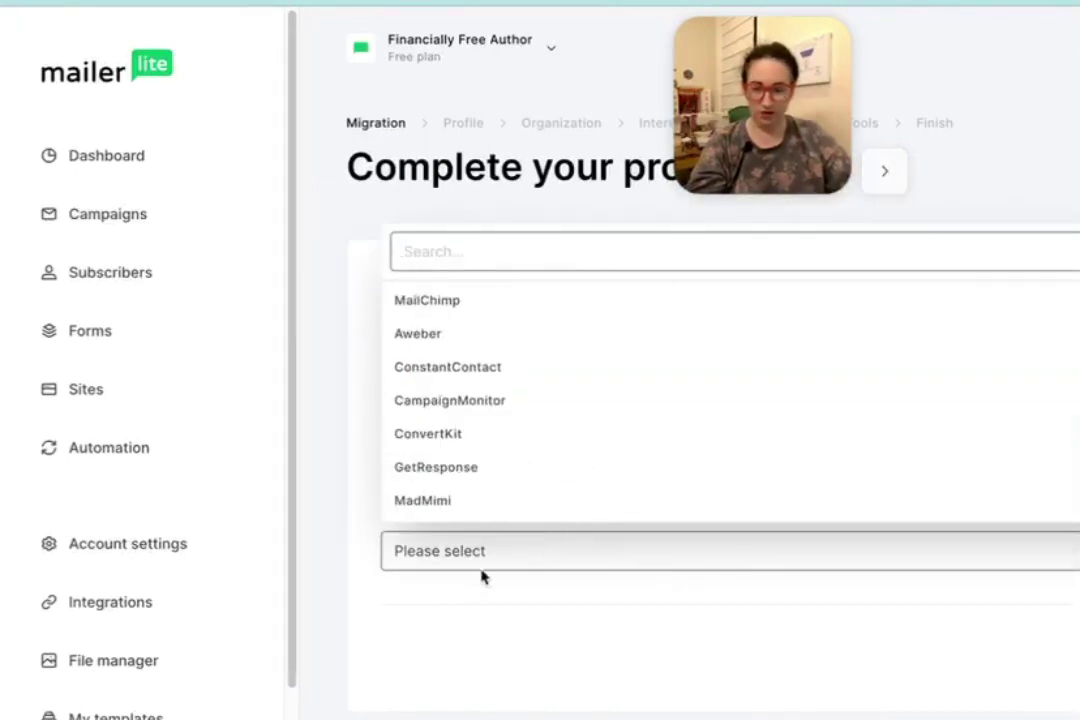
click(489, 600)
click(437, 441)
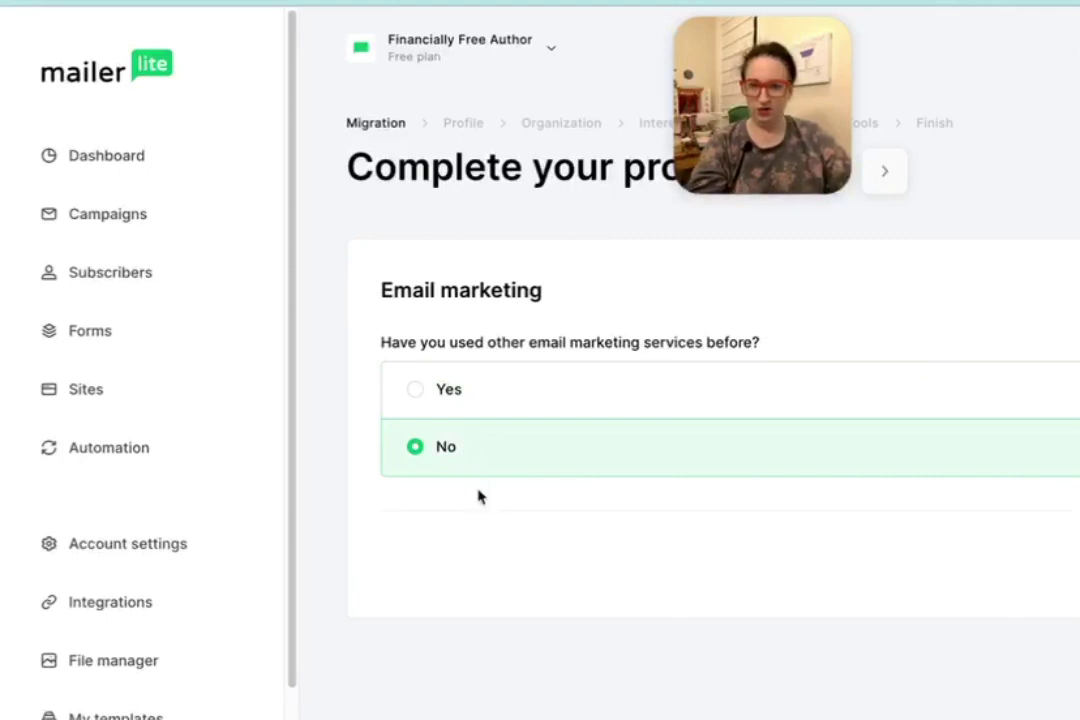
click(494, 398)
click(507, 553)
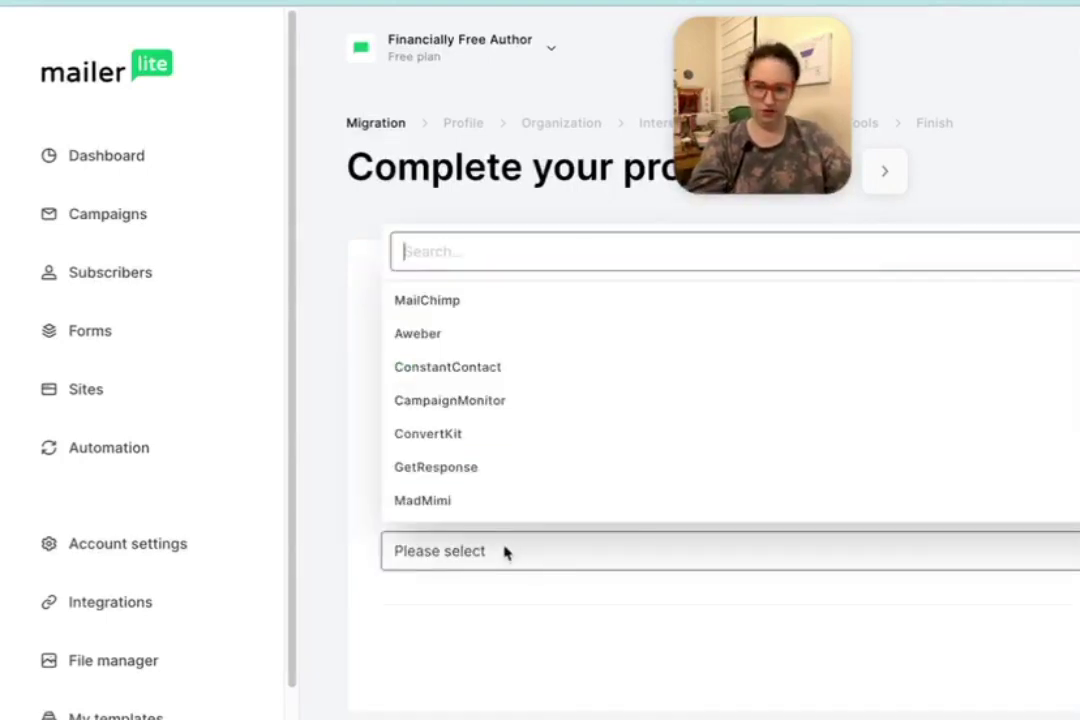
click(430, 299)
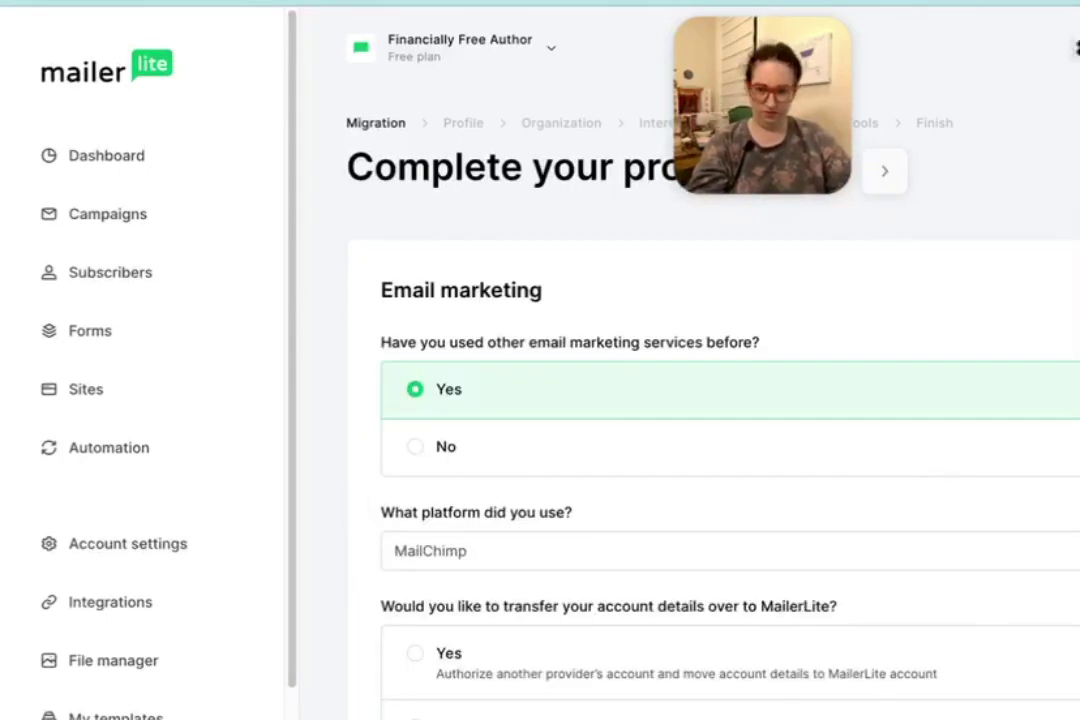
scroll(523, 451, down, 2)
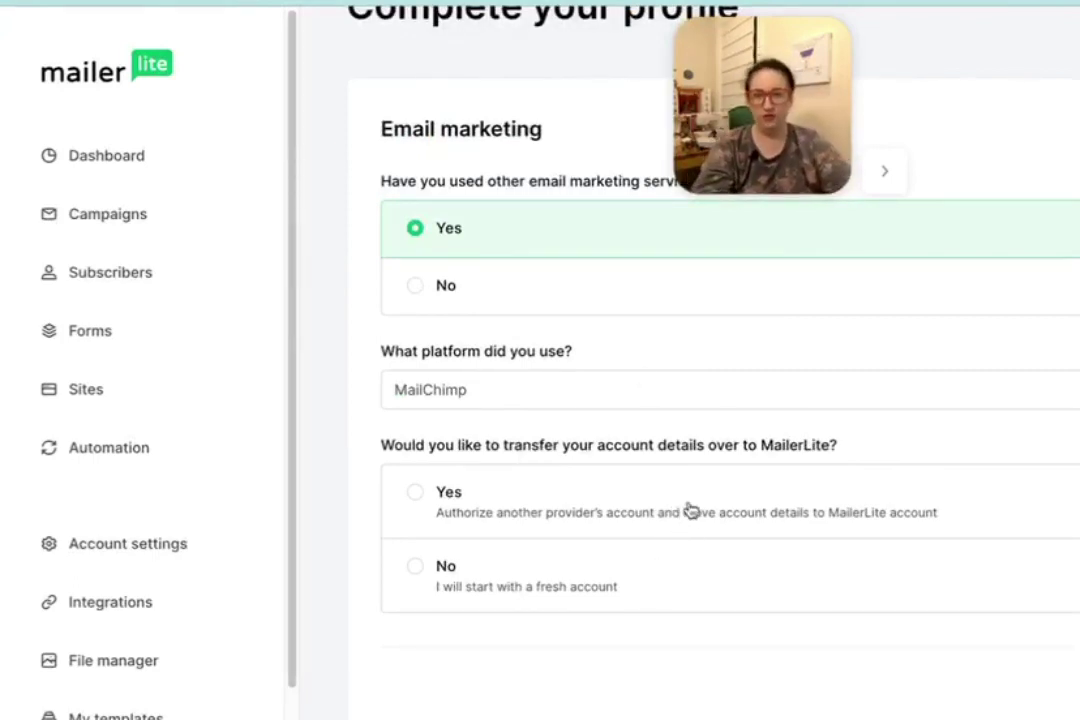
click(415, 574)
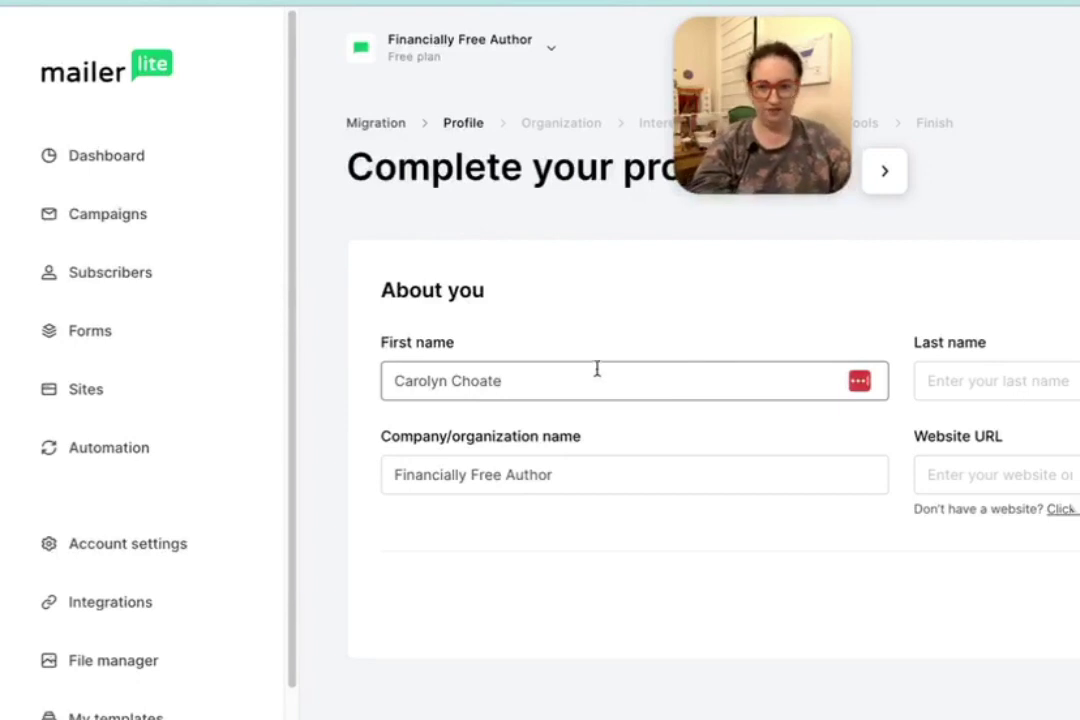
- Move the surname from First name into the Last name field and begin the website with 'www'
double_click(497, 380)
key(BackSpace)
key(Tab)
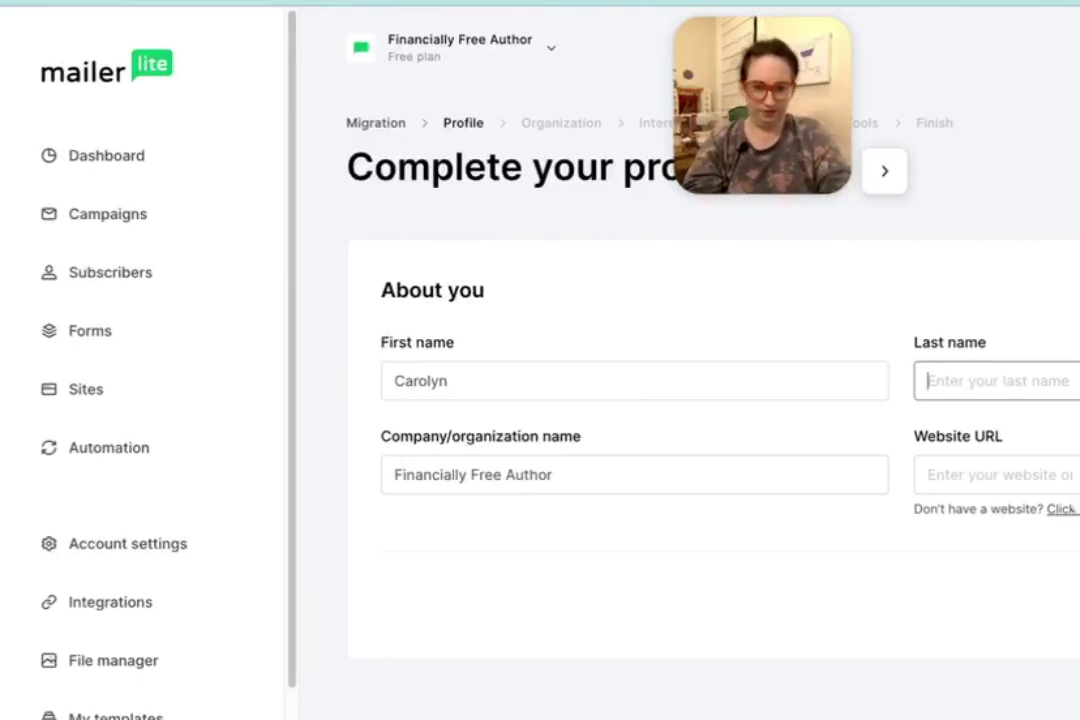
text(Choate)
key(Tab)
key(Tab)
text(www)
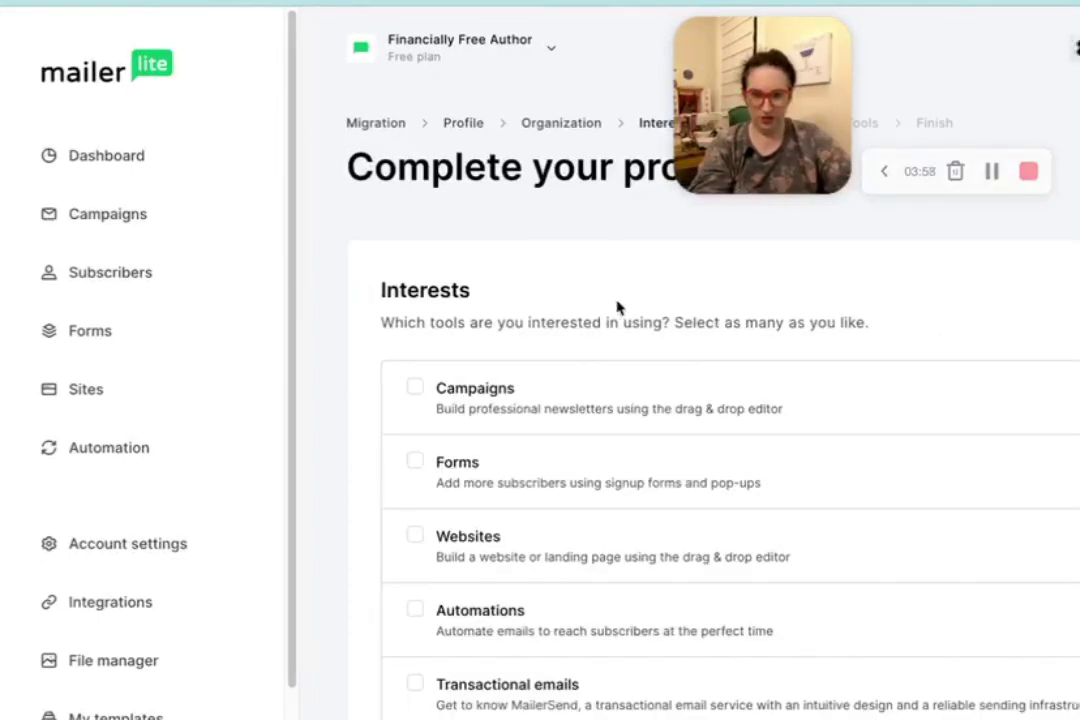
- Tick Campaigns, Forms, Automations, Transactional emails and Websites as interests
scroll(617, 307, down, 1)
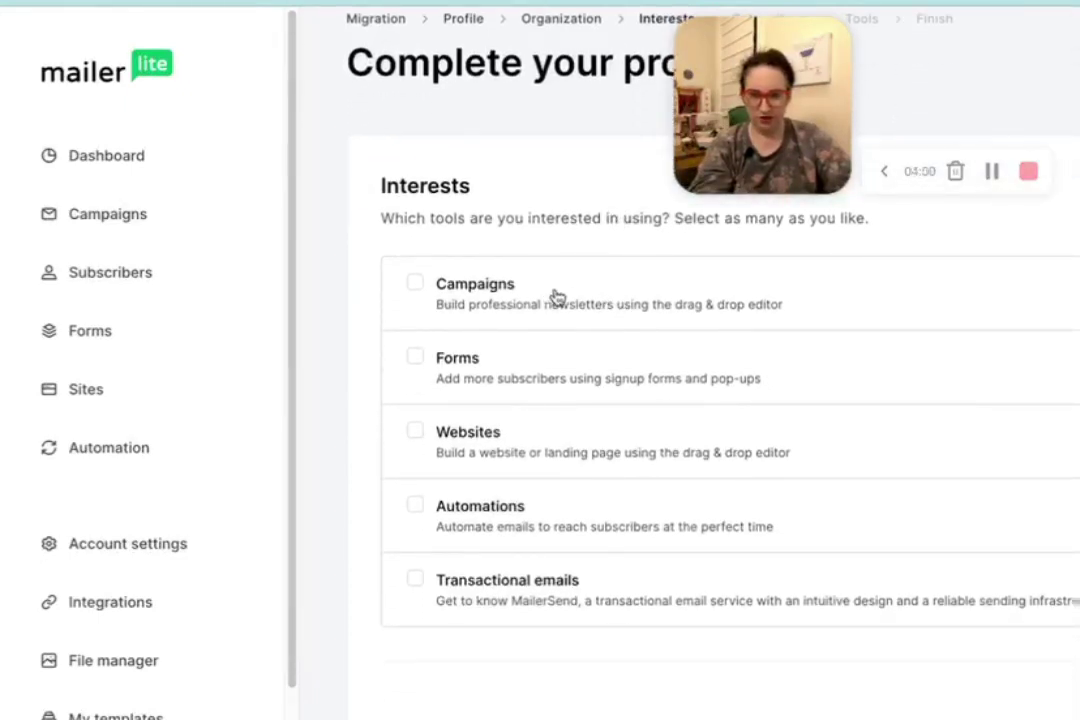
click(428, 287)
click(415, 360)
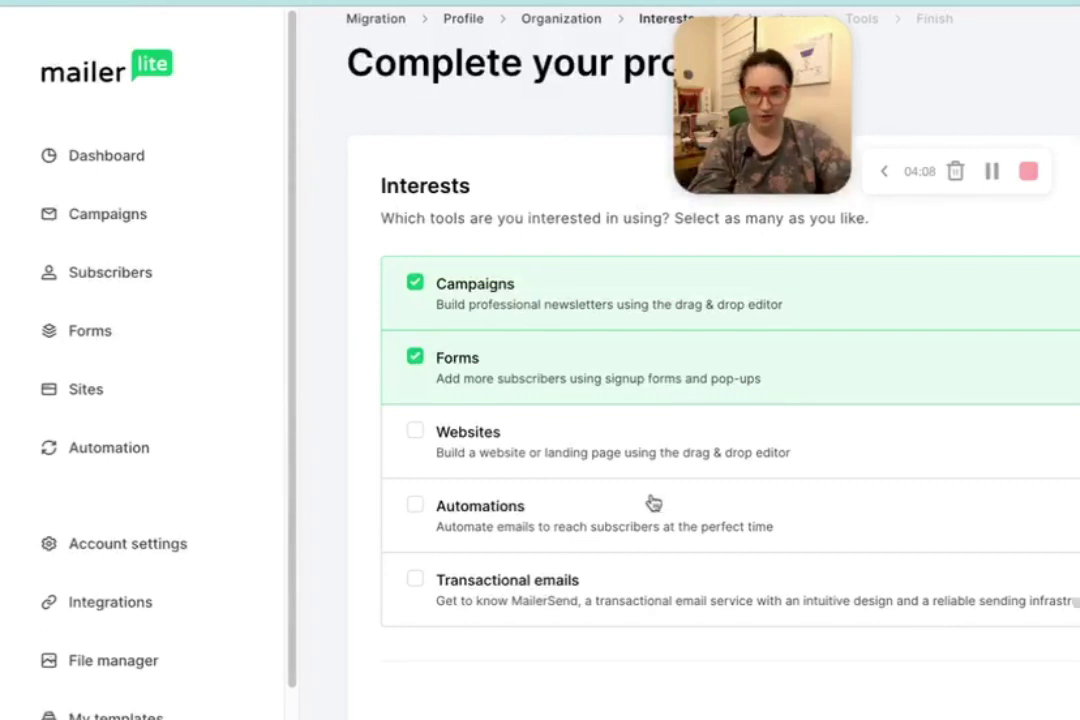
click(415, 507)
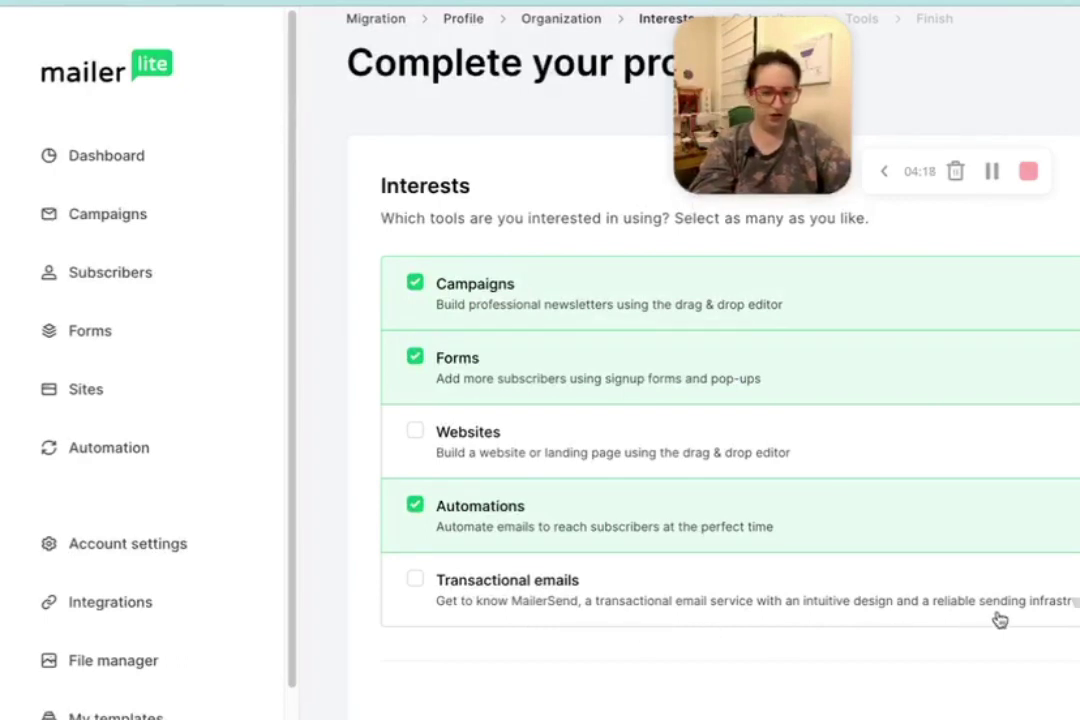
click(417, 583)
click(414, 443)
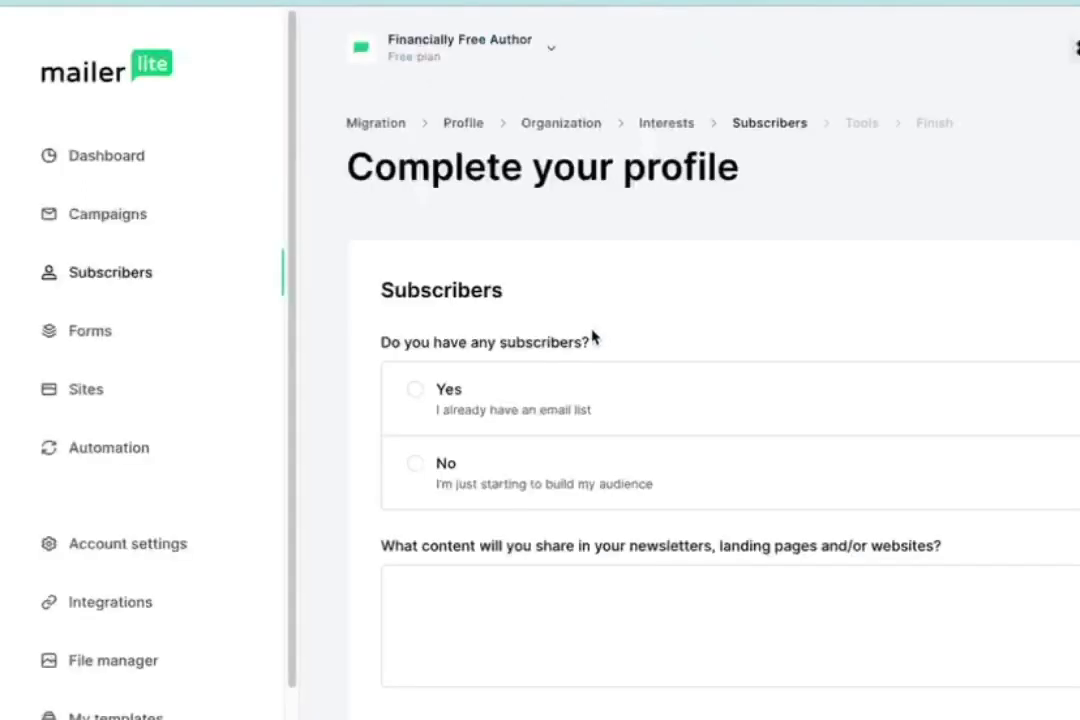
- Answer No to existing subscribers, enter 'Resources' as planned content, and submit the step
click(586, 481)
scroll(586, 481, down, 1)
click(607, 485)
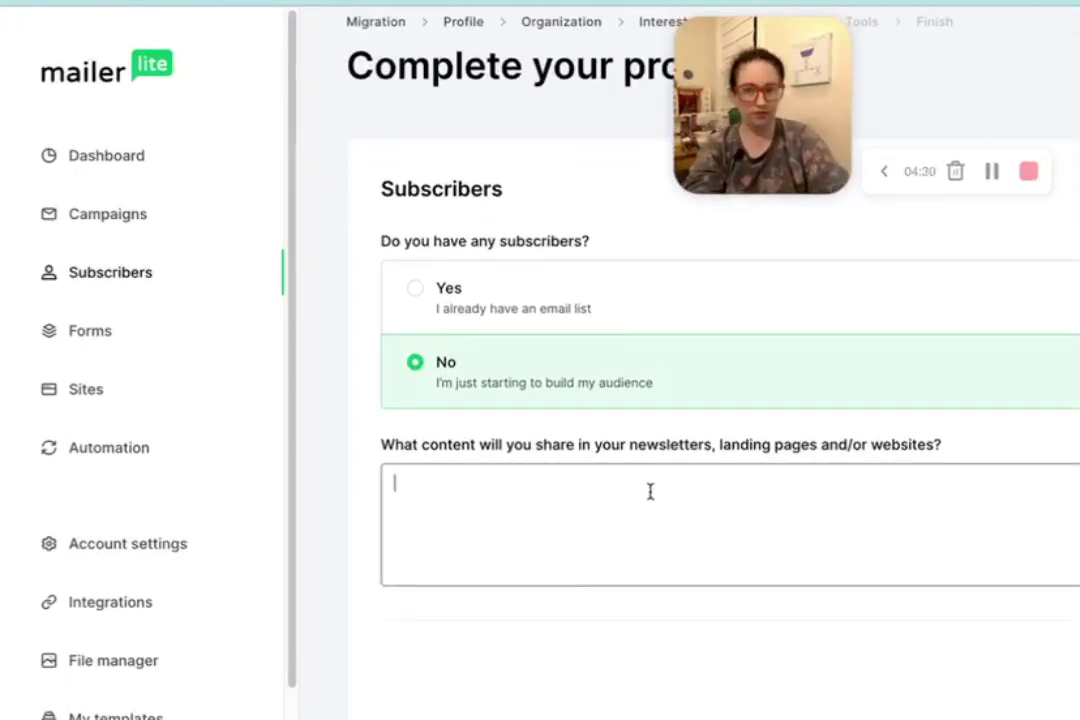
text(Resources)
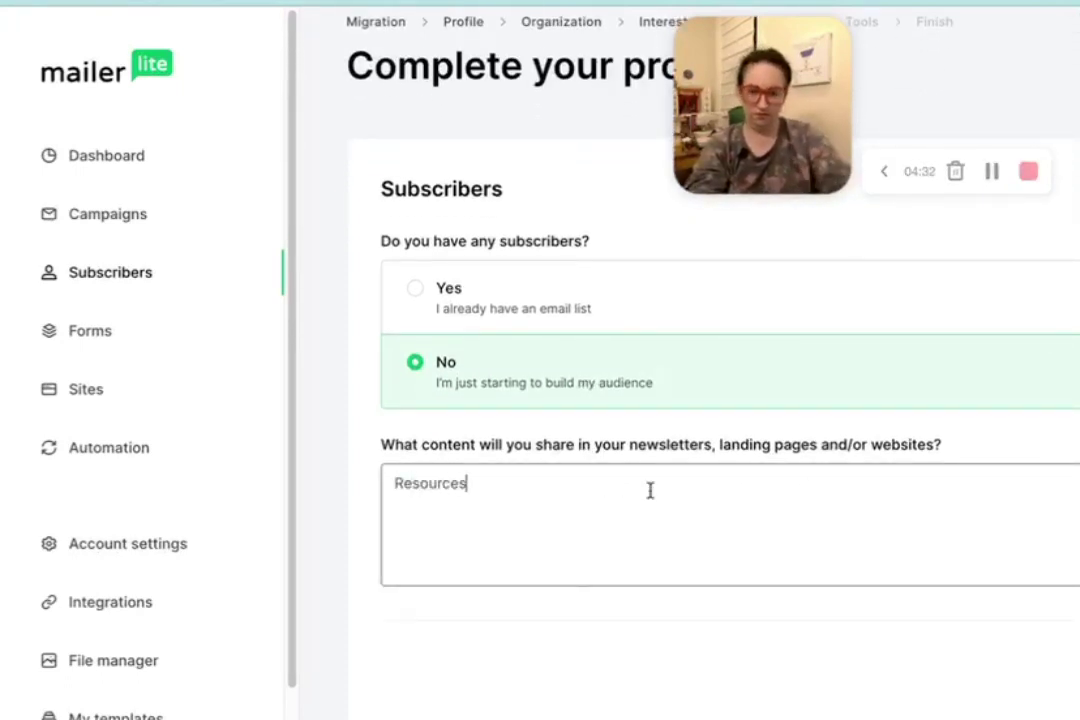
key(Return)
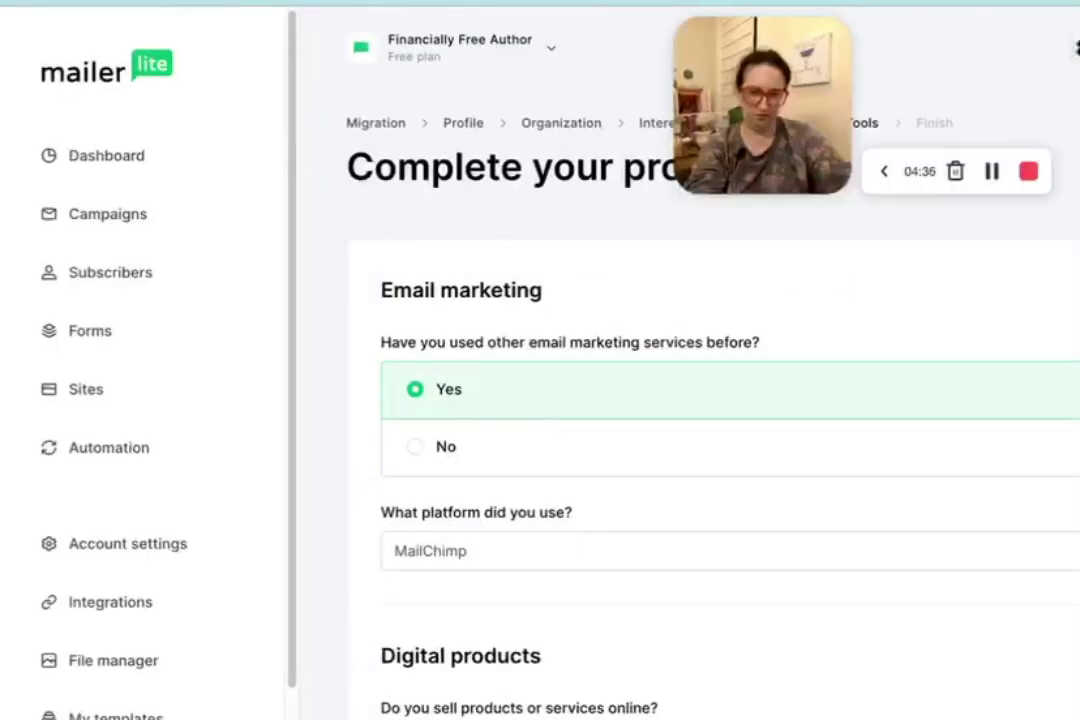
- Answer Yes to selling digital products and set the platform to Other: Kartra
scroll(485, 403, down, 5)
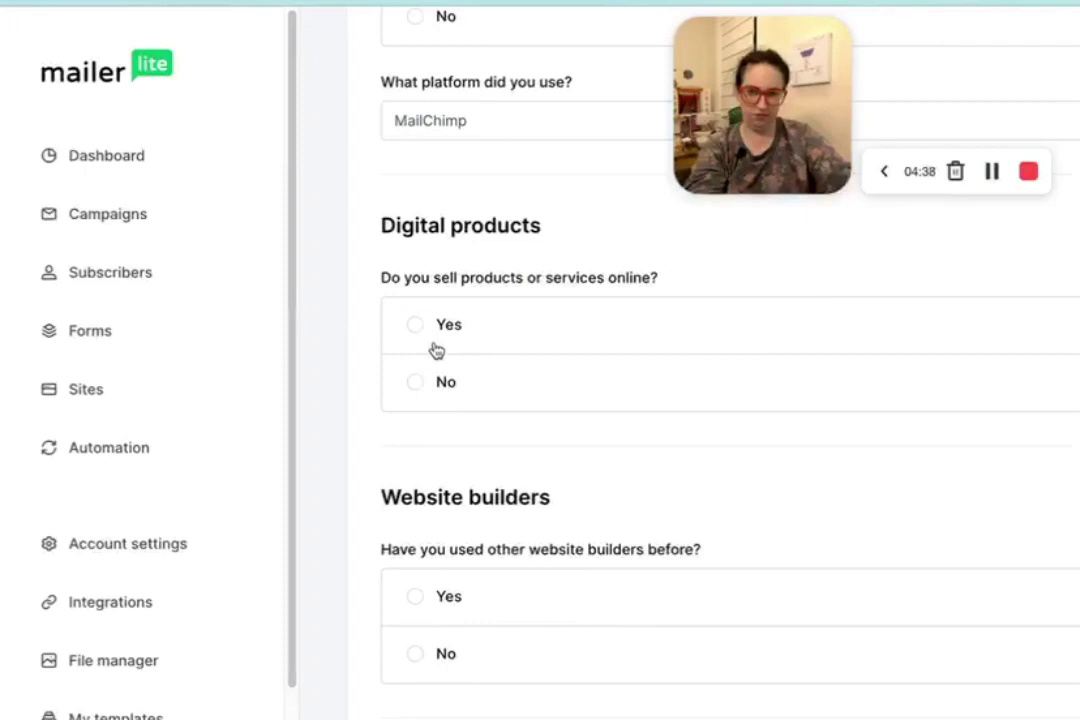
click(451, 328)
click(763, 480)
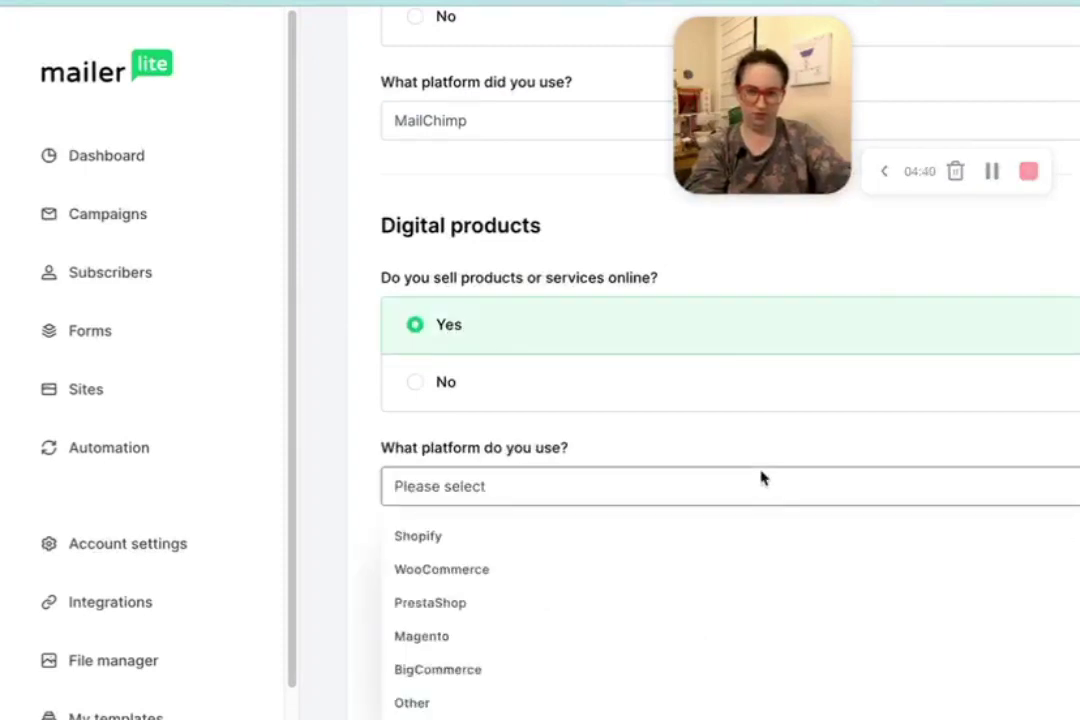
click(415, 703)
click(1065, 477)
text(Kartra)
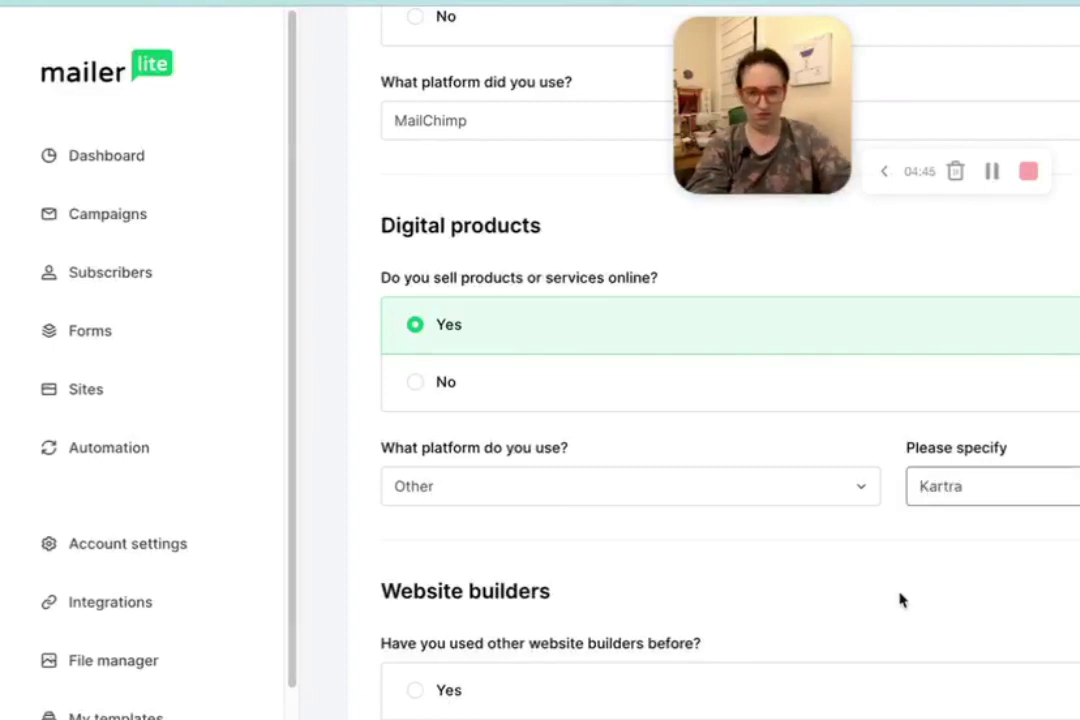
click(899, 597)
- Answer Yes to website builders and choose WordPress as the previous builder
scroll(713, 597, down, 2)
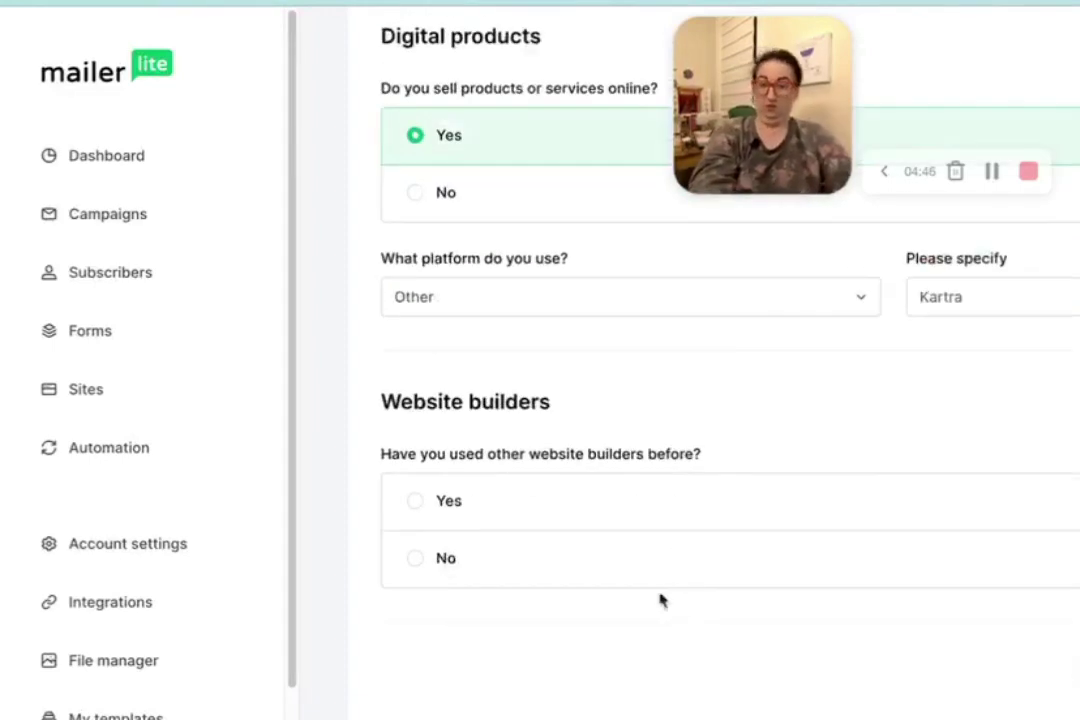
click(504, 500)
click(877, 668)
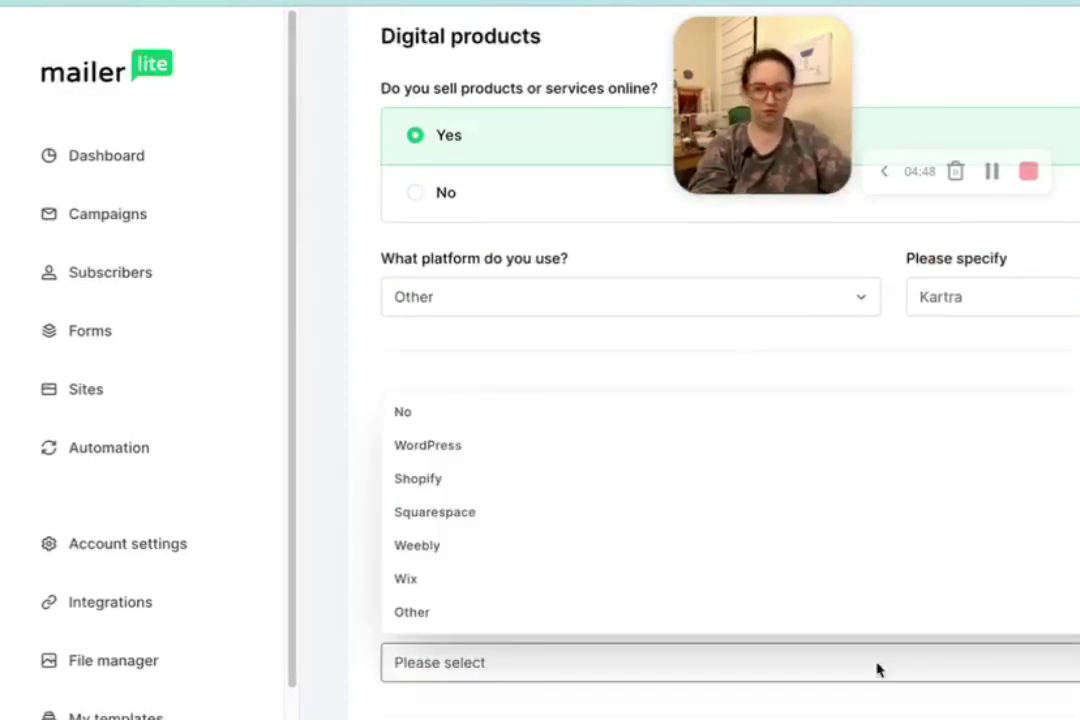
click(425, 445)
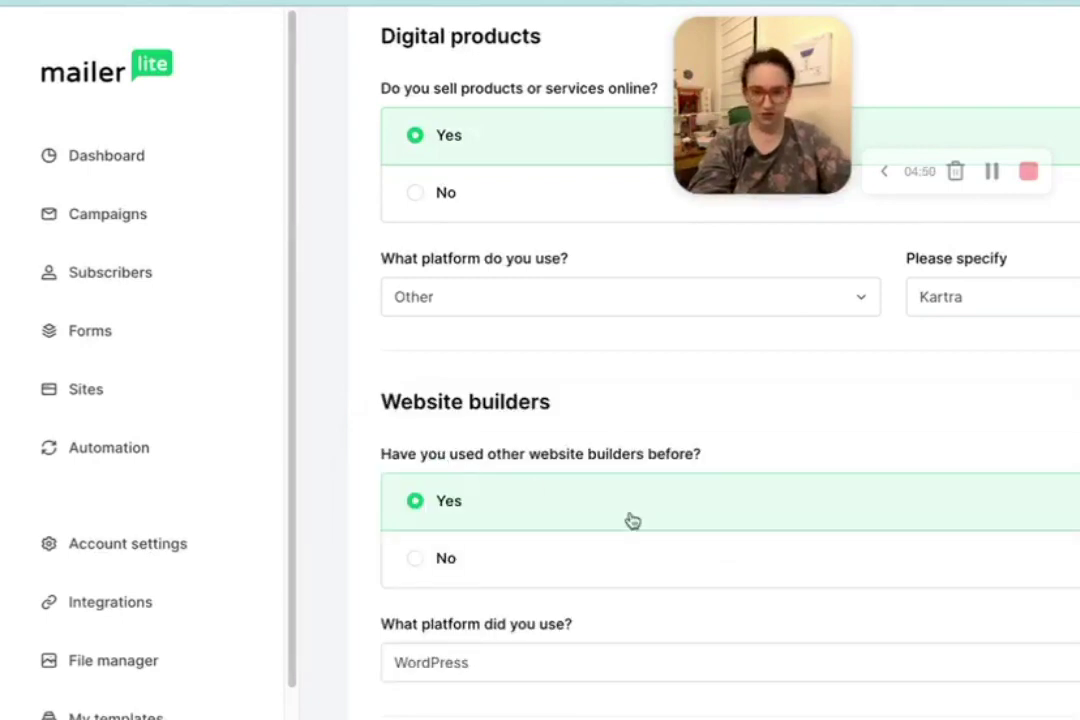
scroll(1001, 617, down, 1)
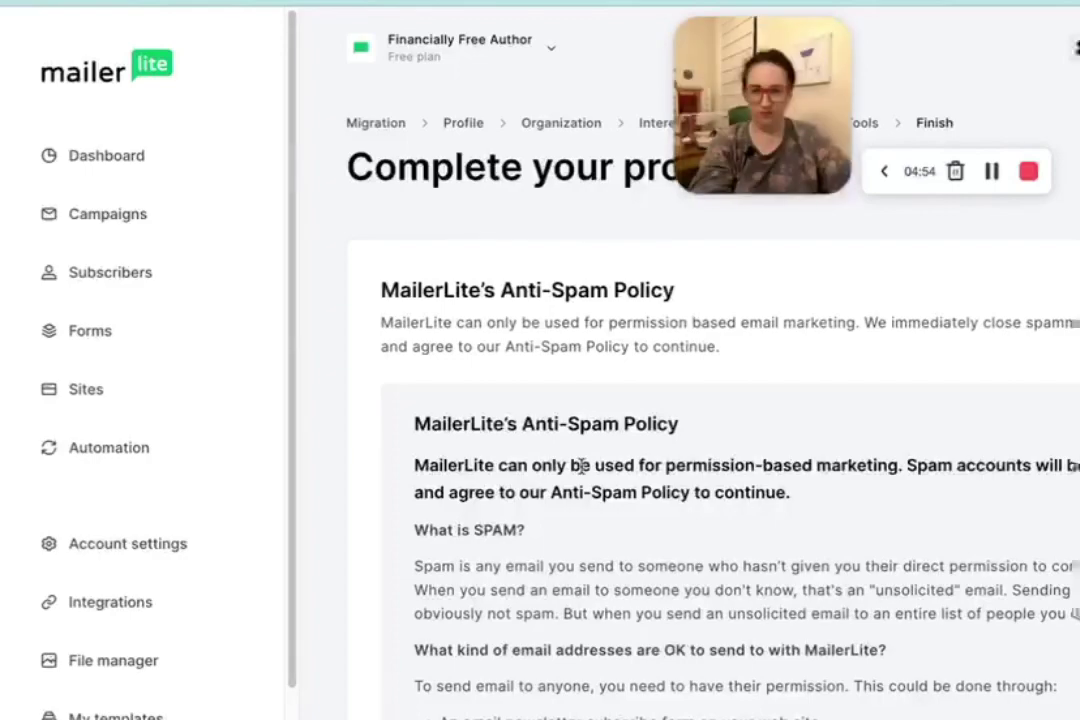
- Read through the Anti-Spam policy and tick the 'I have read and agree' checkbox
scroll(580, 468, down, 8)
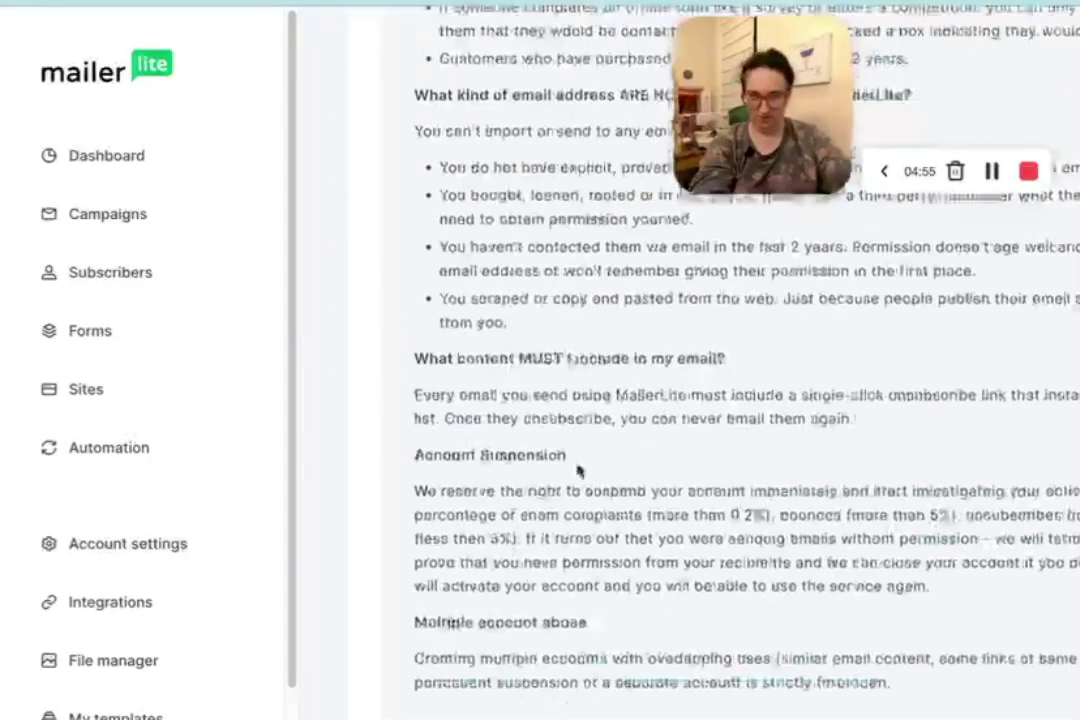
scroll(578, 470, down, 3)
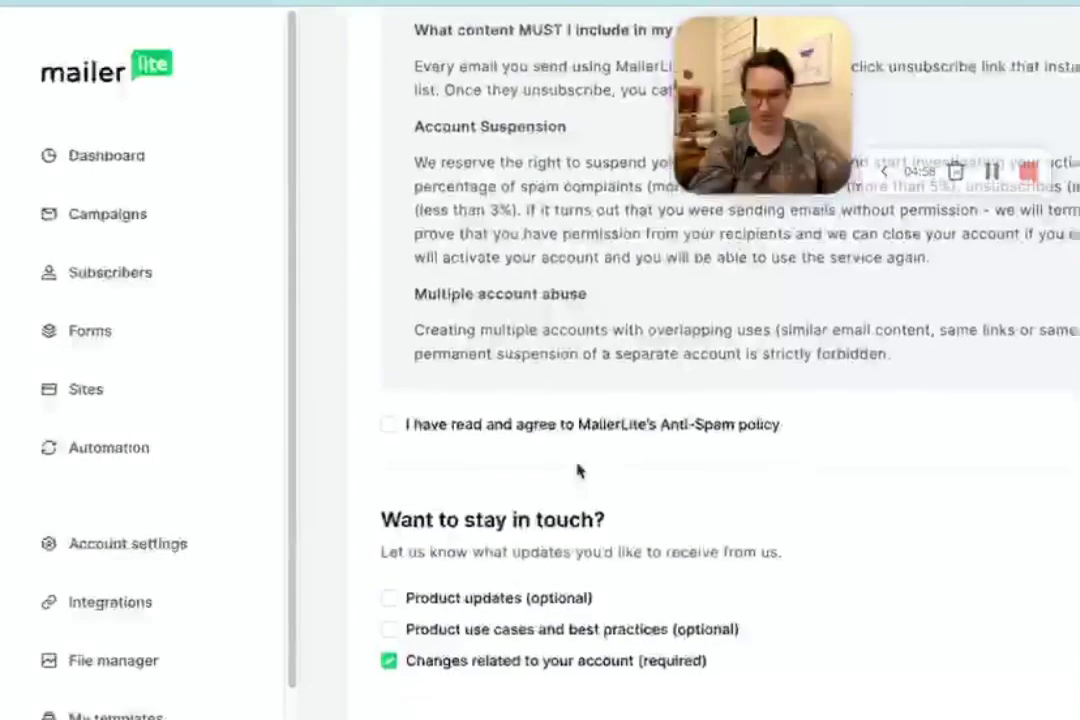
scroll(578, 470, up, 7)
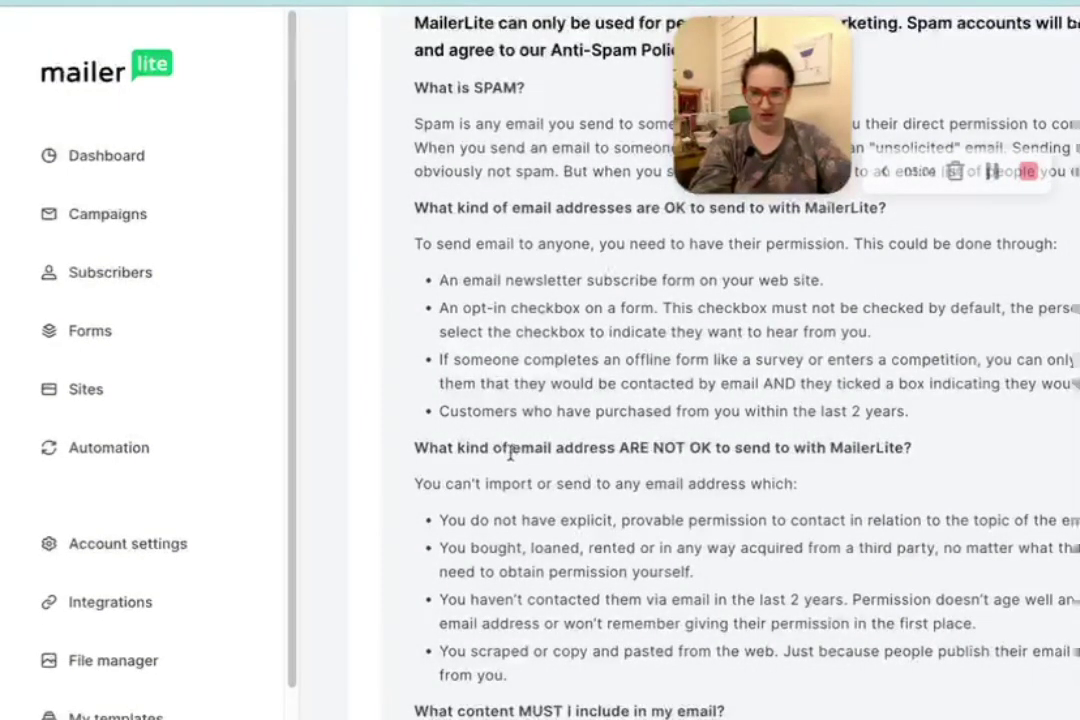
scroll(510, 453, down, 2)
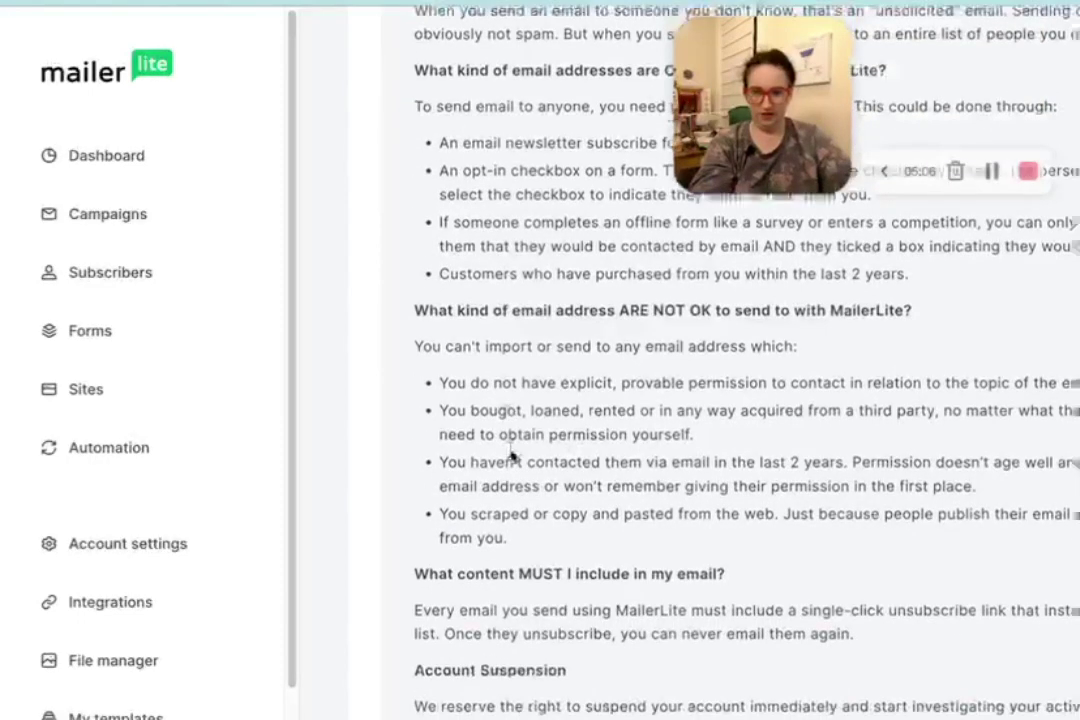
scroll(510, 453, down, 3)
scroll(512, 453, down, 6)
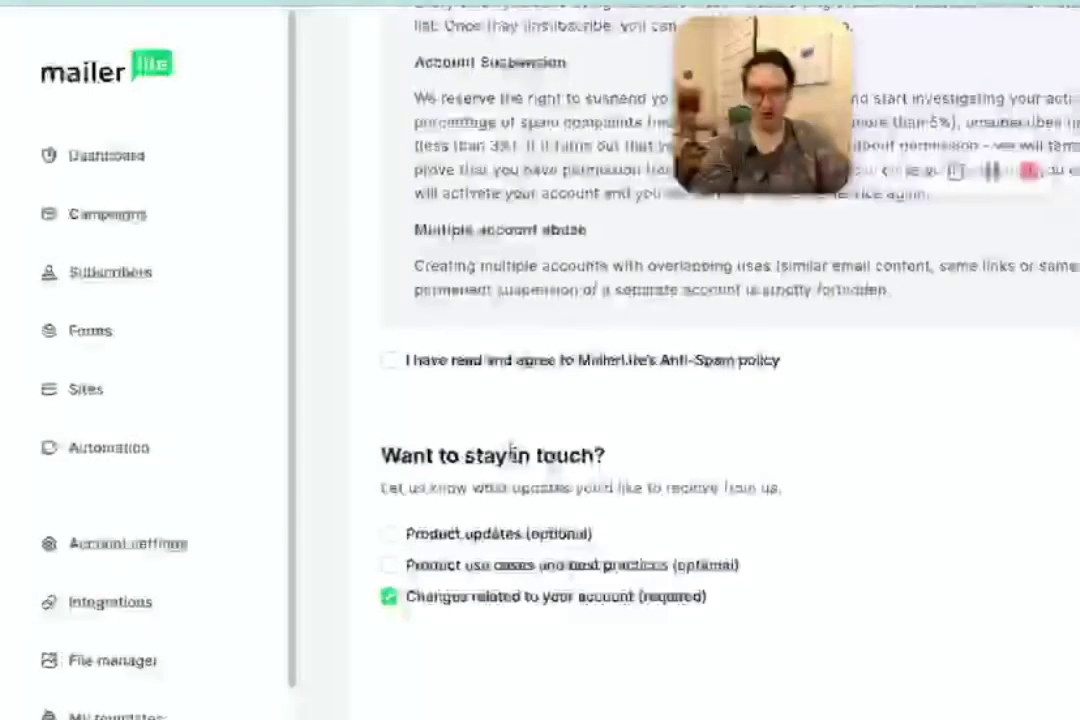
click(388, 362)
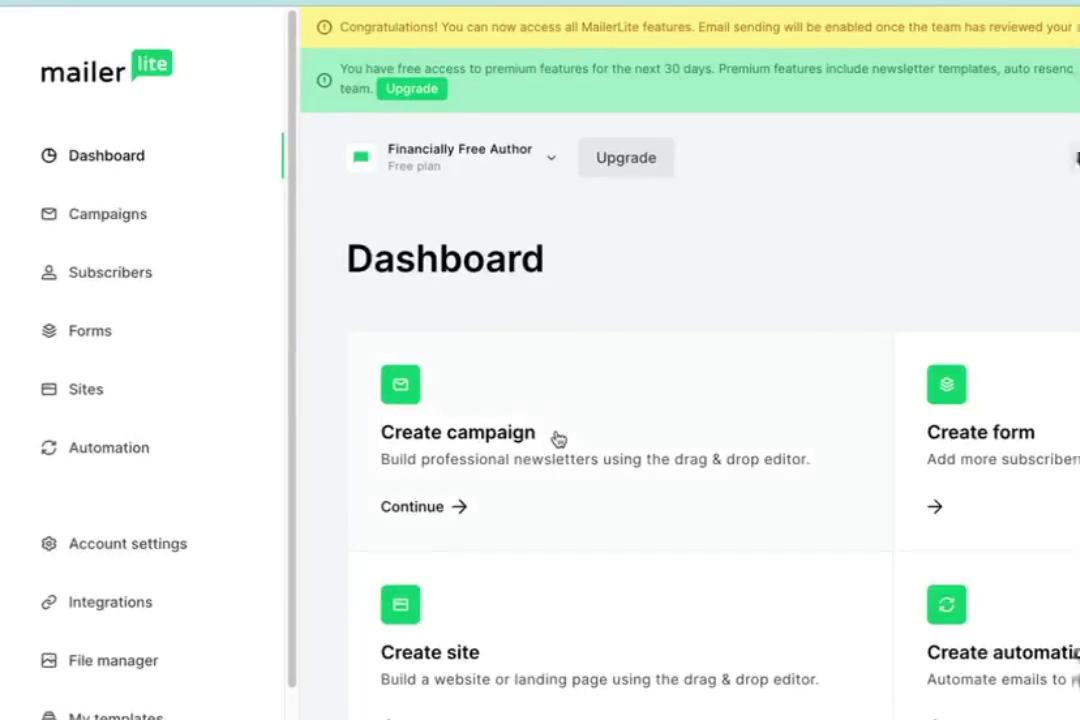
- Review the Dashboard, then start a new signup form from the Create form card
scroll(558, 438, down, 2)
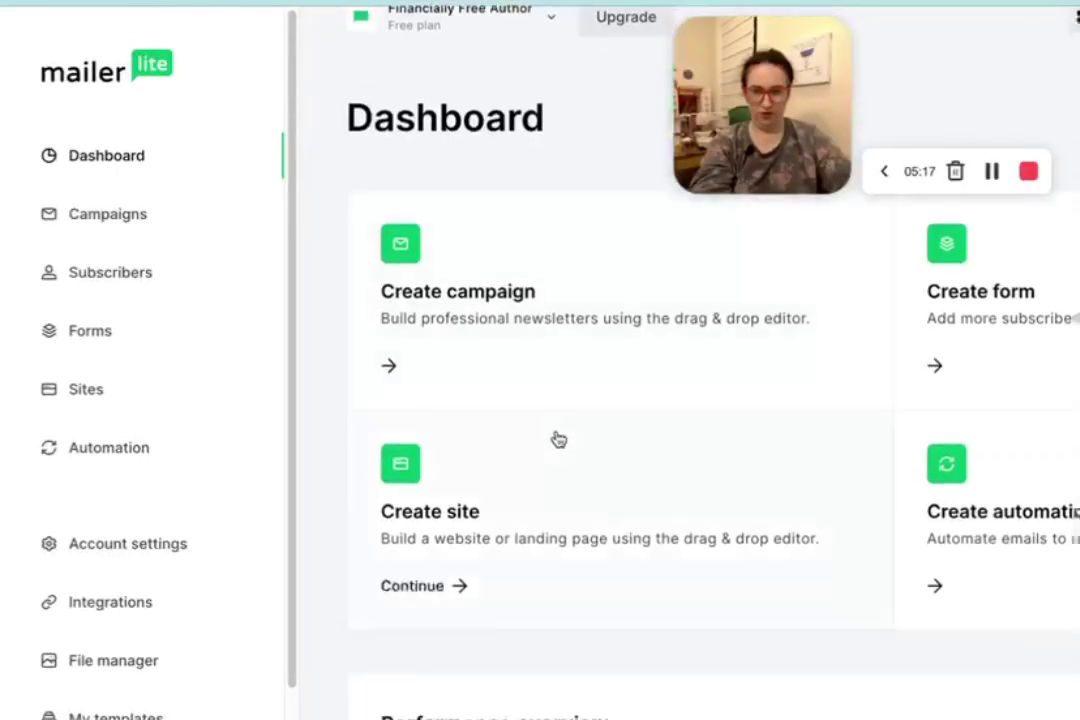
scroll(558, 438, down, 4)
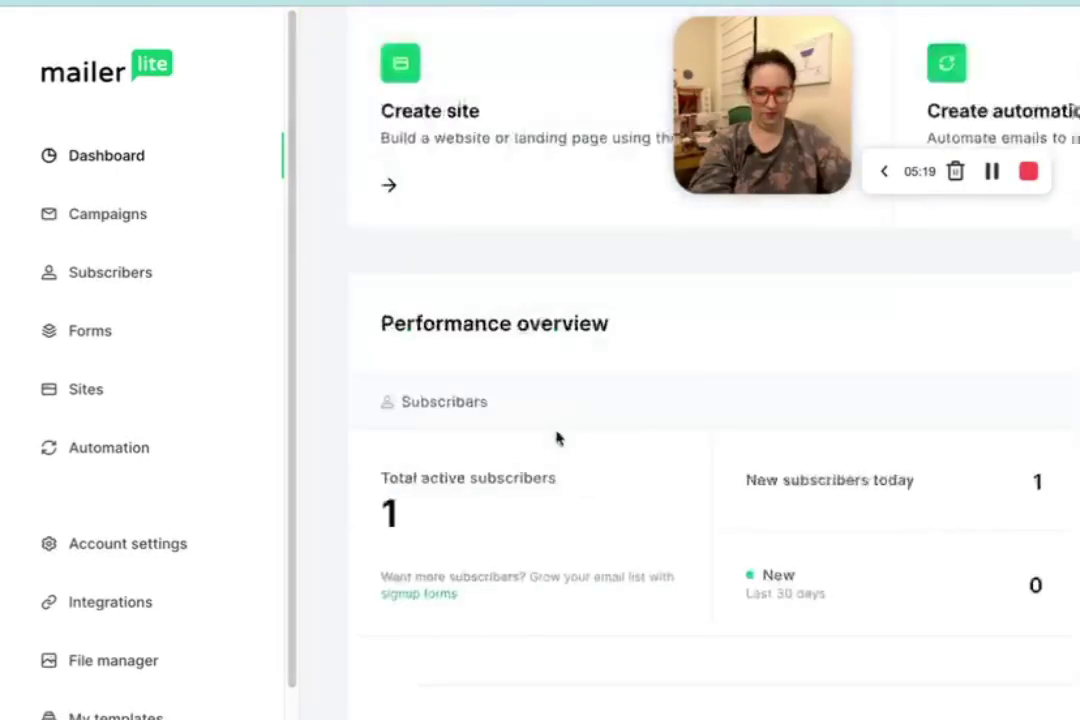
scroll(558, 438, up, 6)
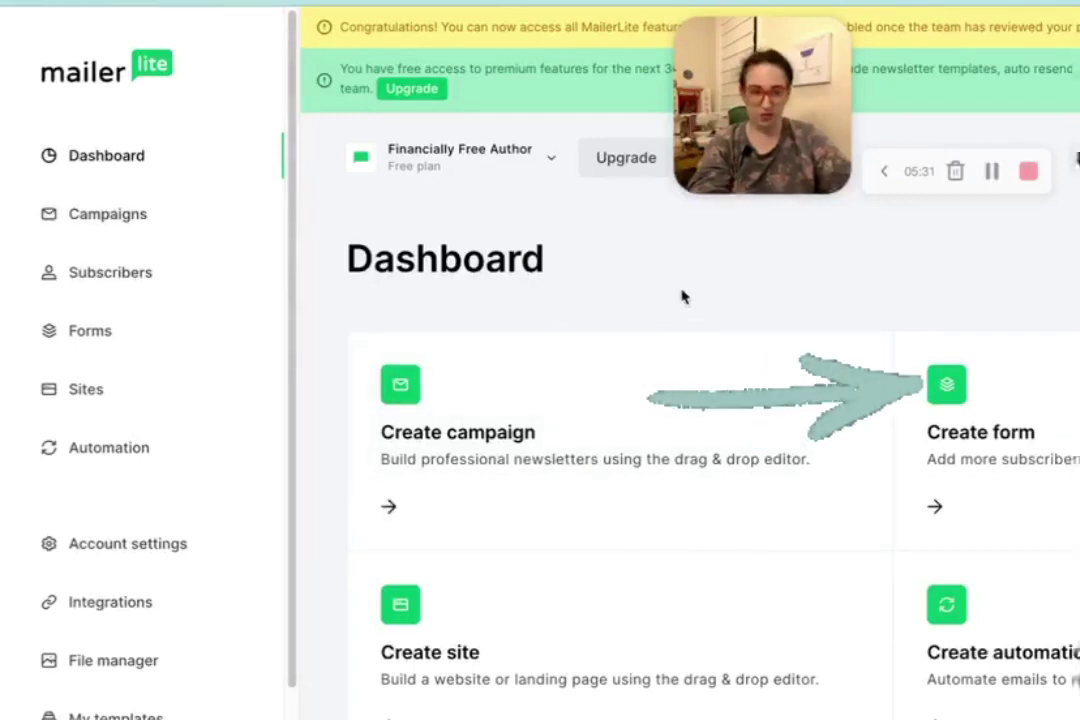
click(1036, 455)
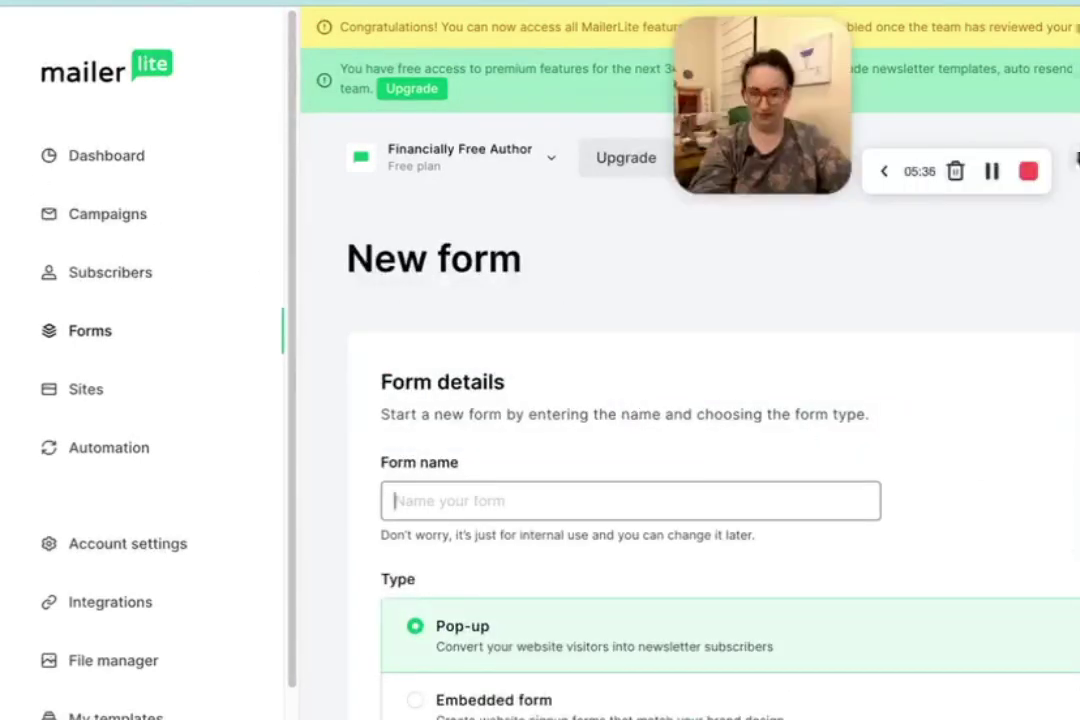
- Name the form 'test', compare Promotion and Embedded types, keep Pop-up, and continue
scroll(1038, 472, down, 2)
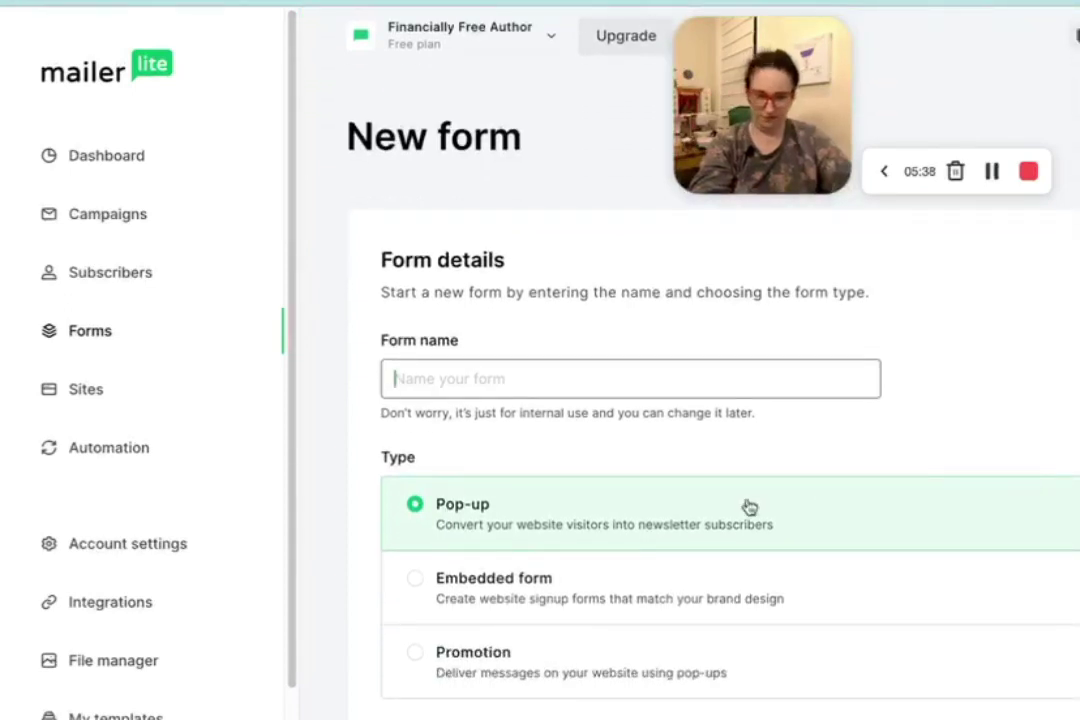
text(test)
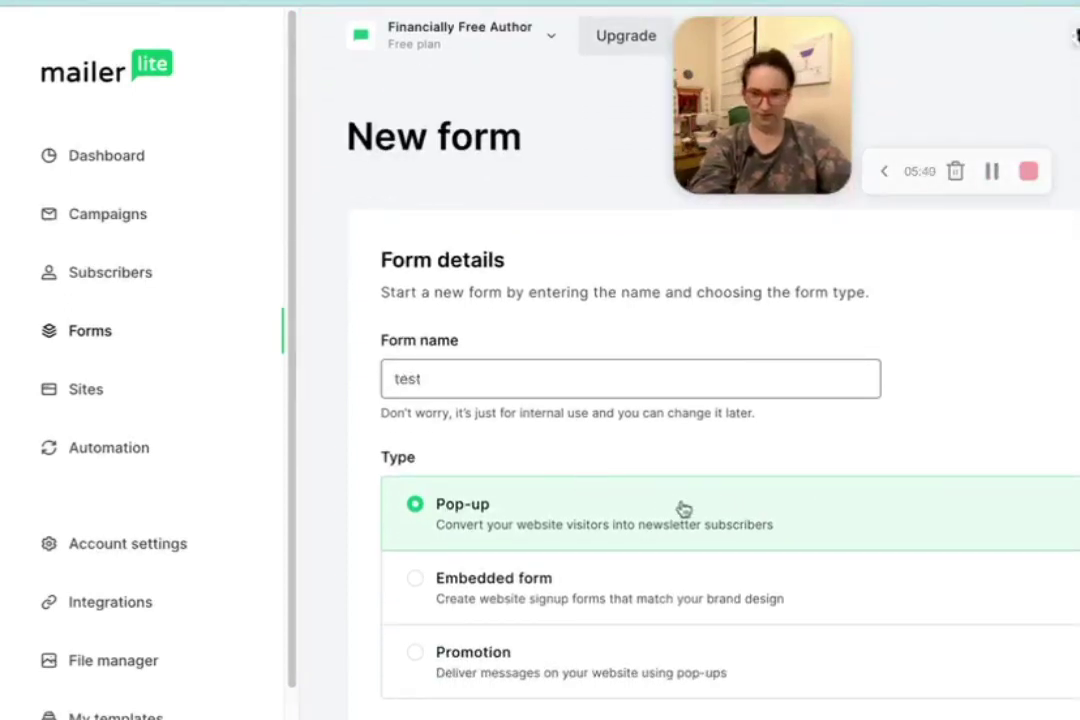
scroll(680, 509, down, 1)
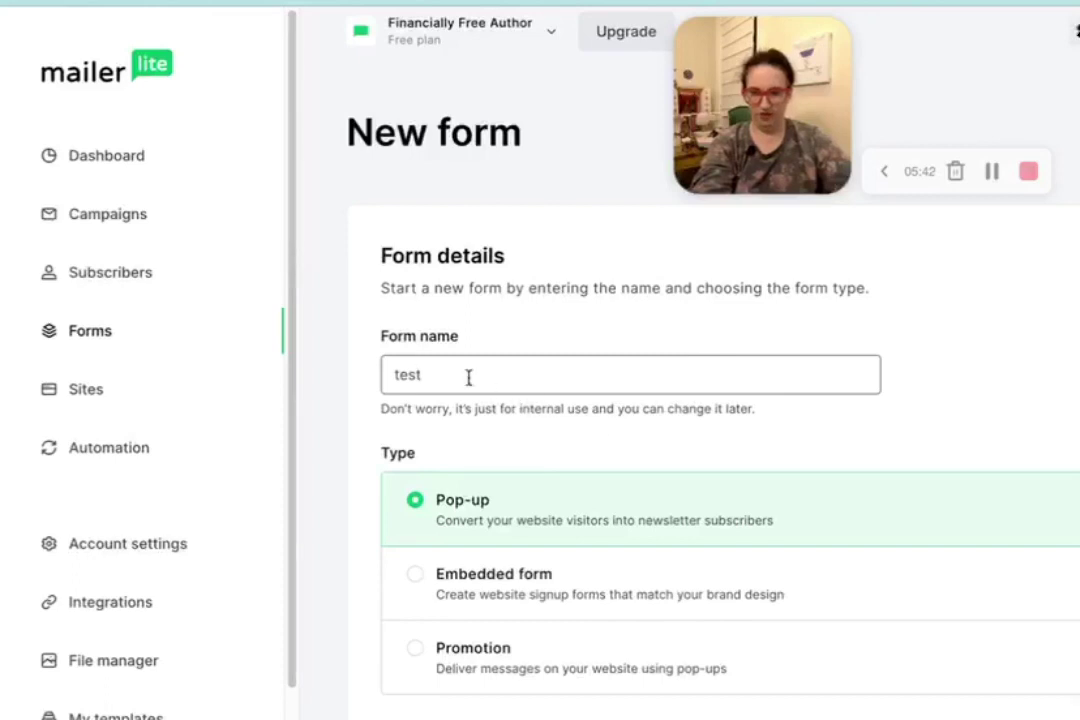
scroll(668, 485, down, 1)
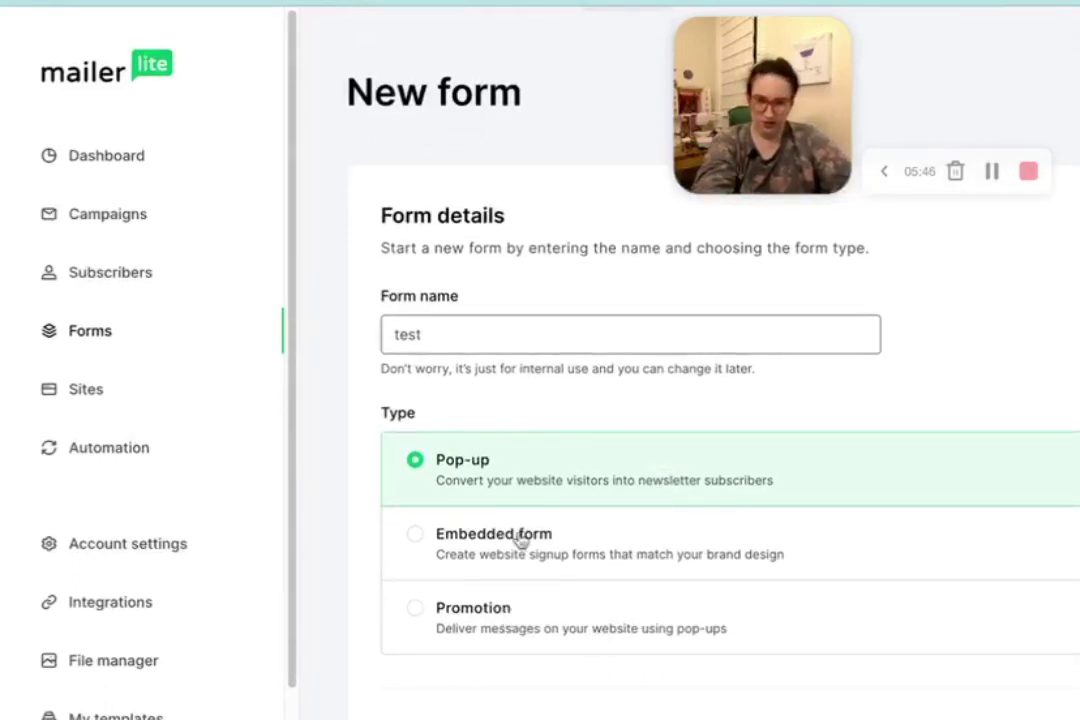
click(537, 627)
click(523, 515)
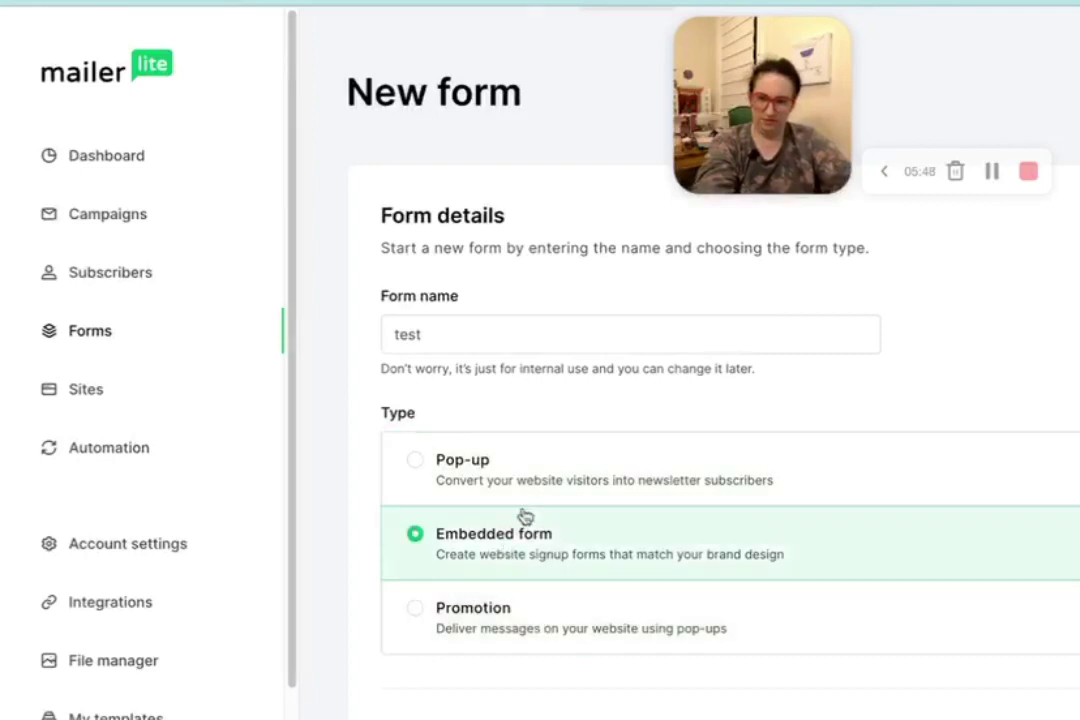
click(581, 480)
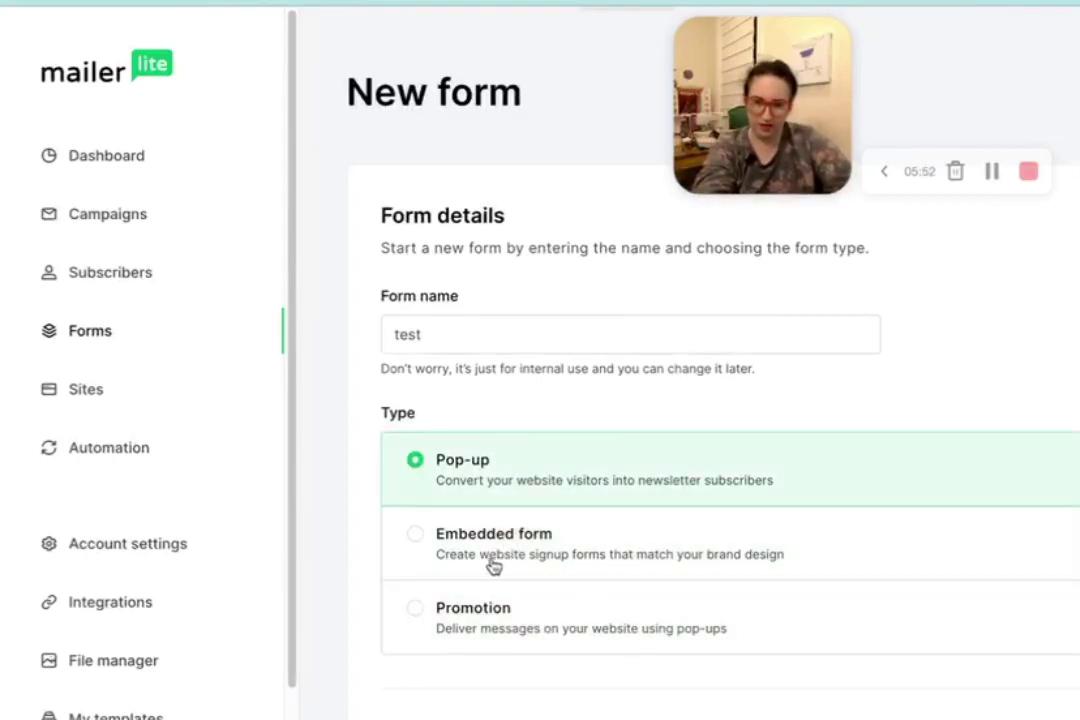
click(733, 546)
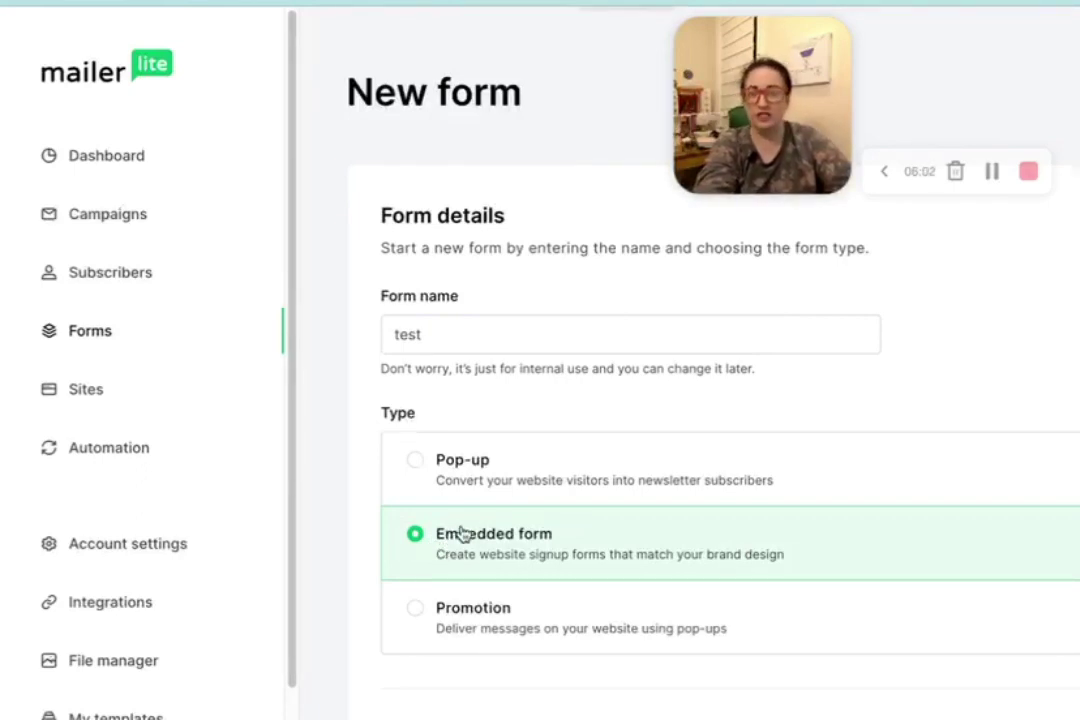
click(459, 460)
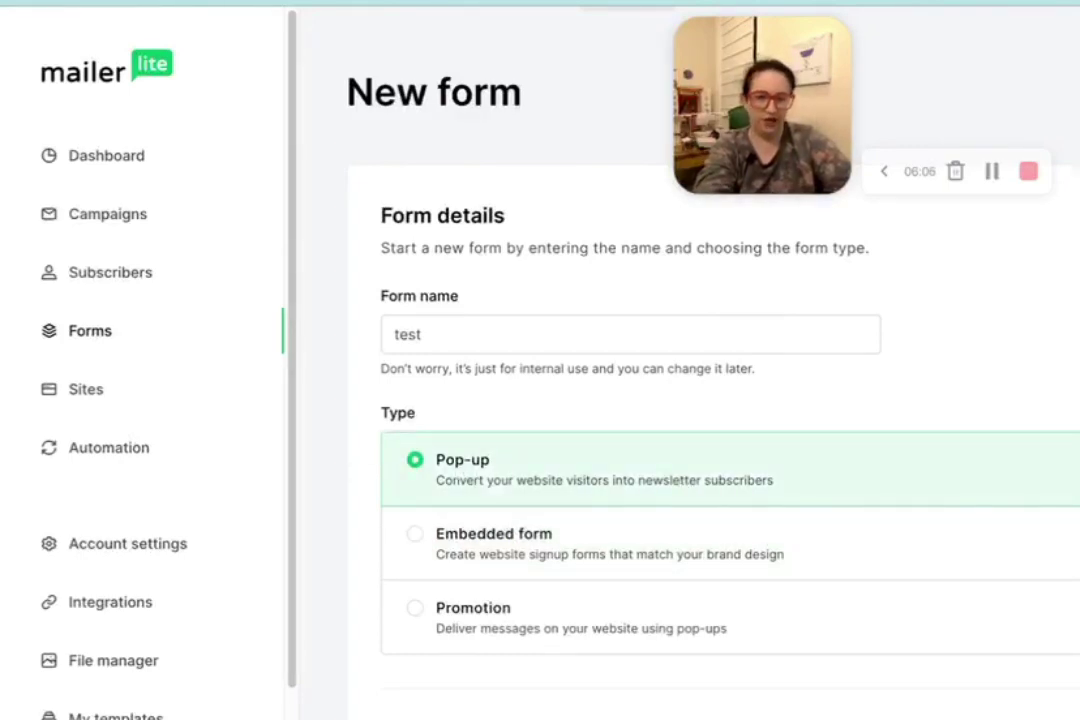
key(Return)
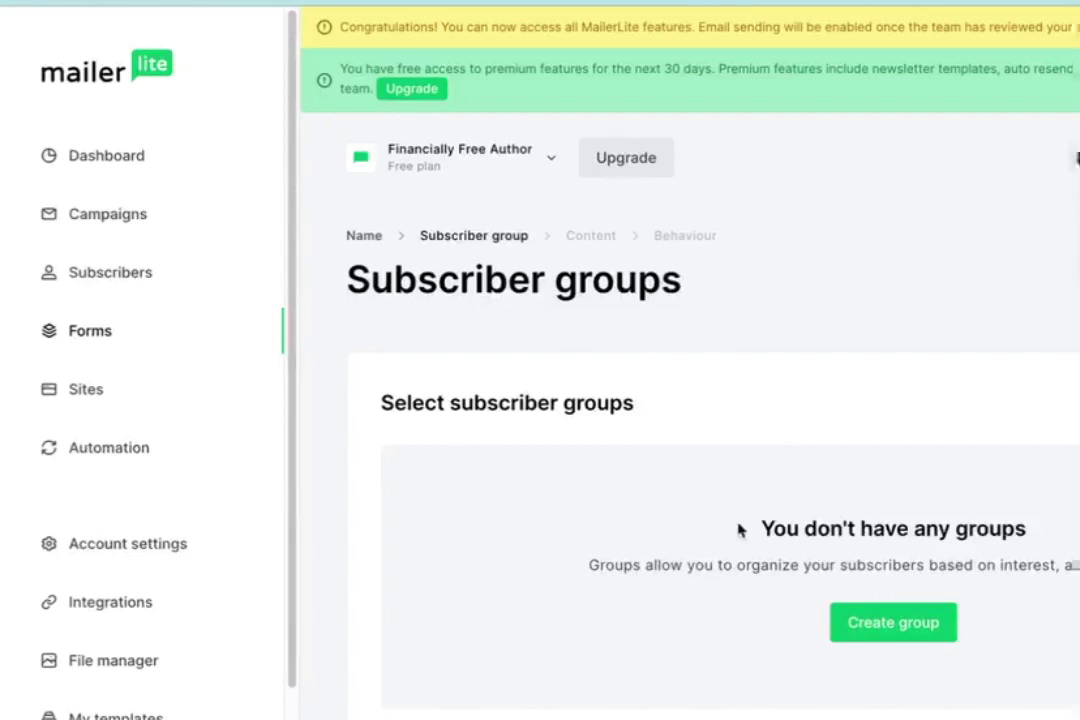
- Start a new subscriber group and begin entering its name, 'se' so far
scroll(964, 586, down, 1)
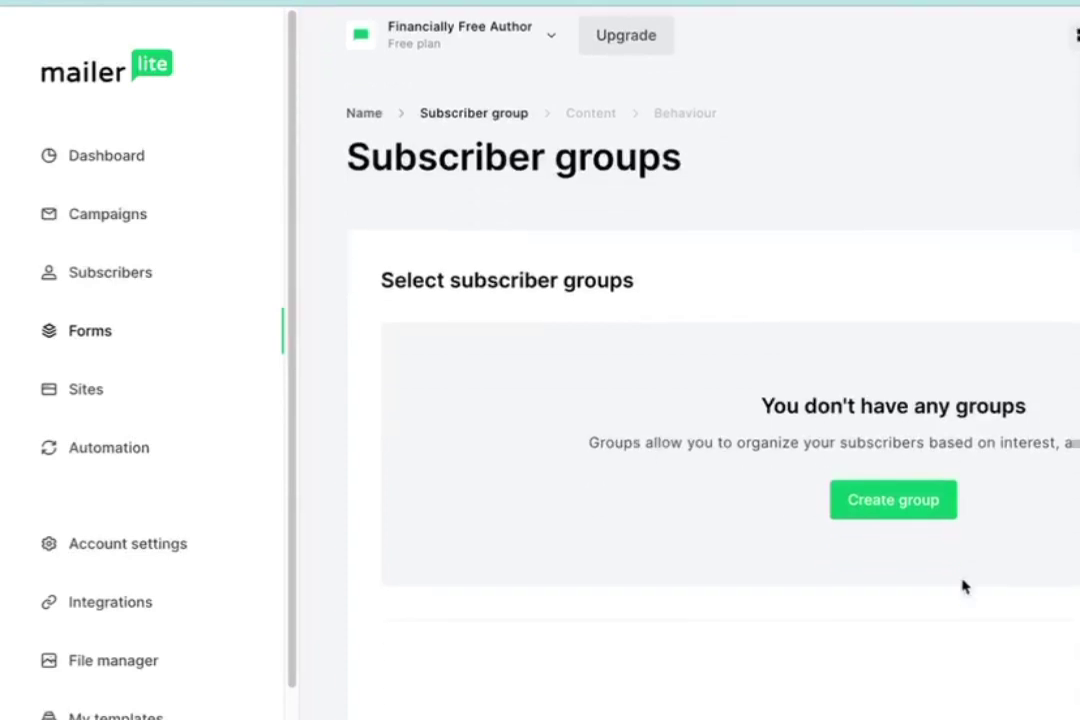
scroll(938, 577, up, 1)
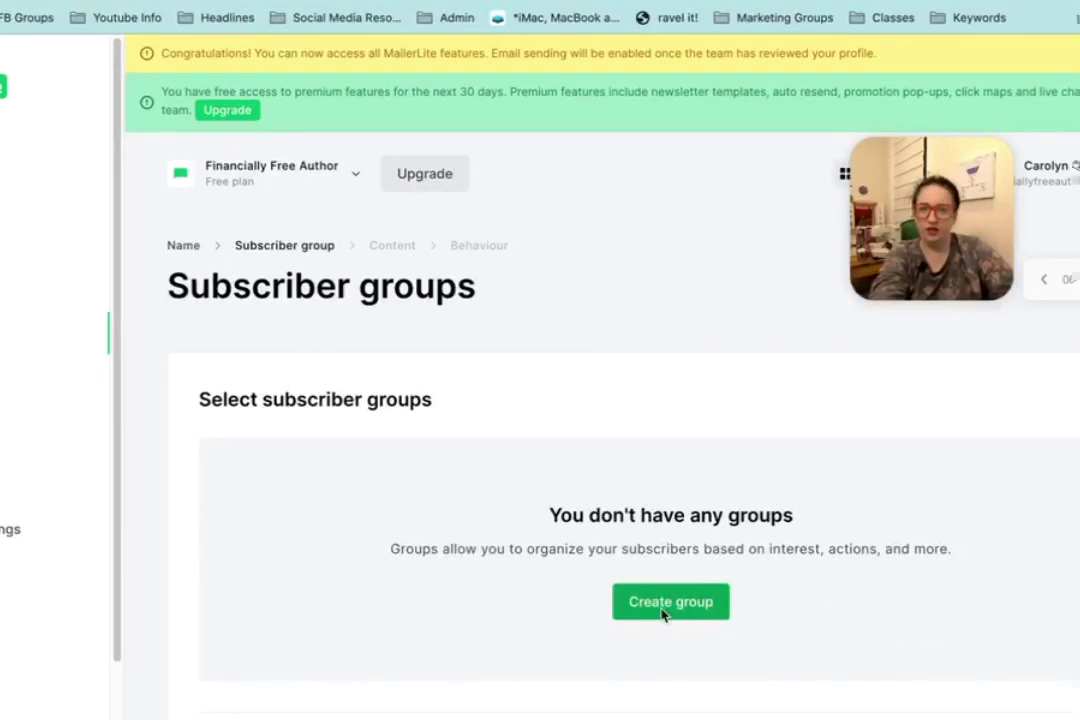
click(662, 603)
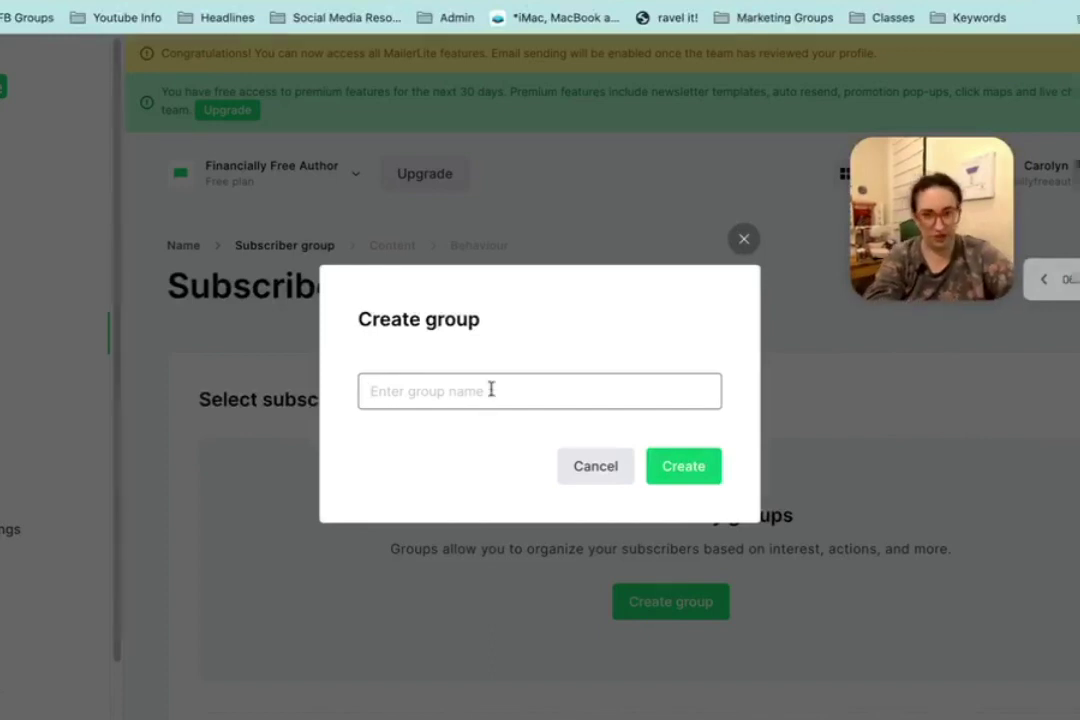
text(s)
key(BackSpace)
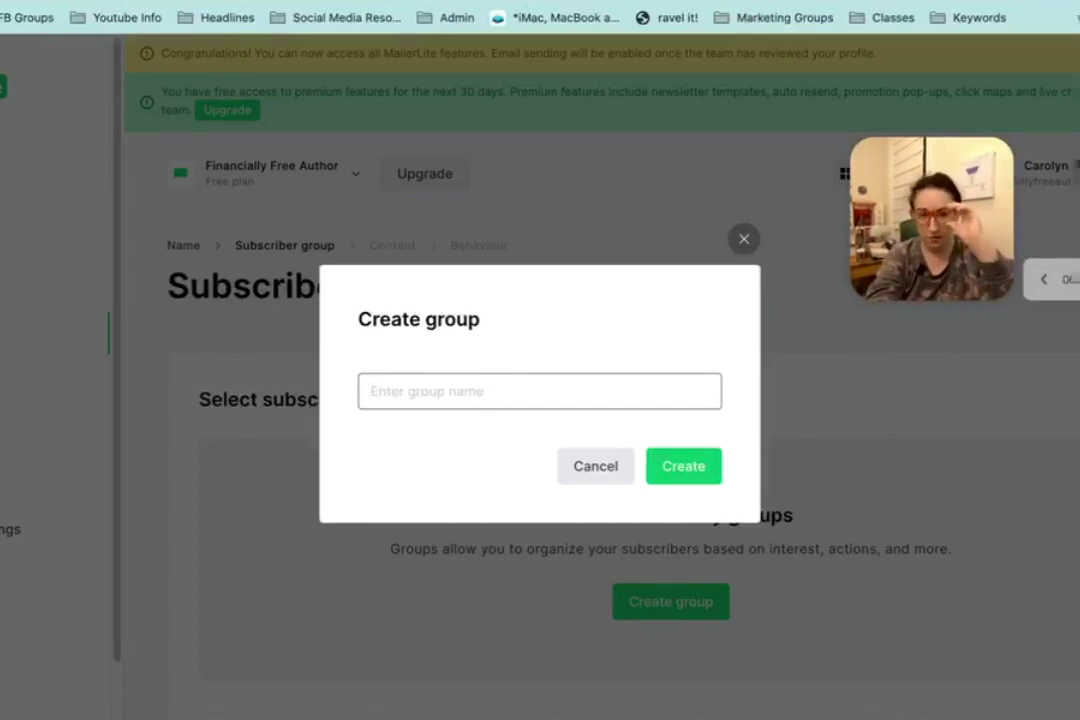
text(segment test)
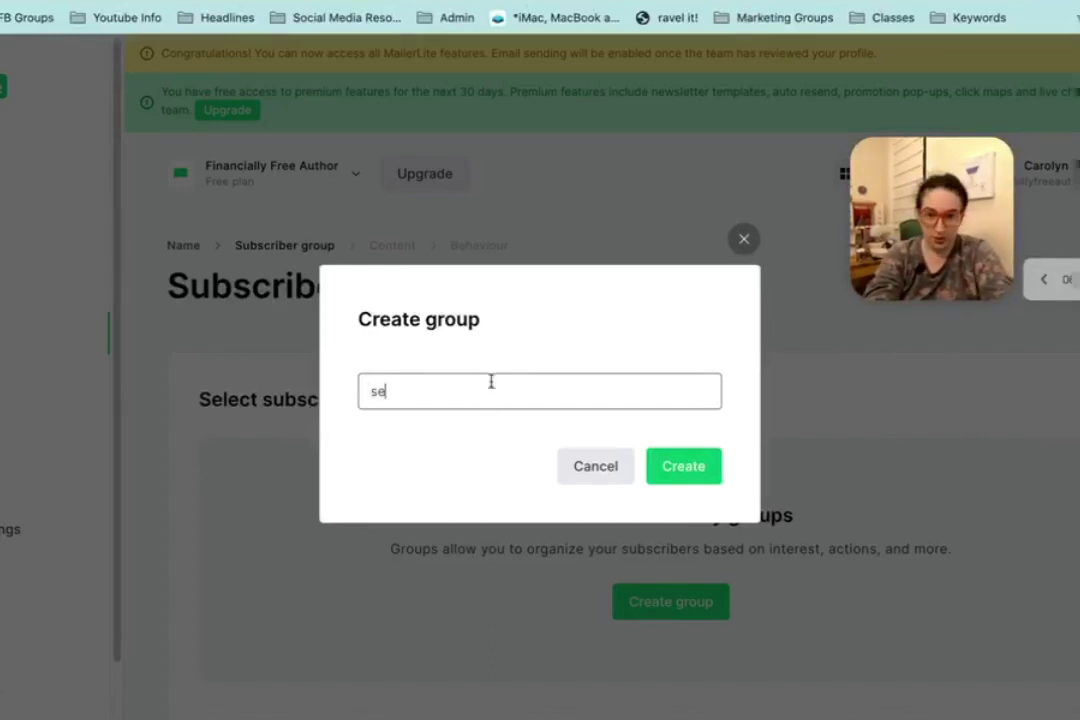
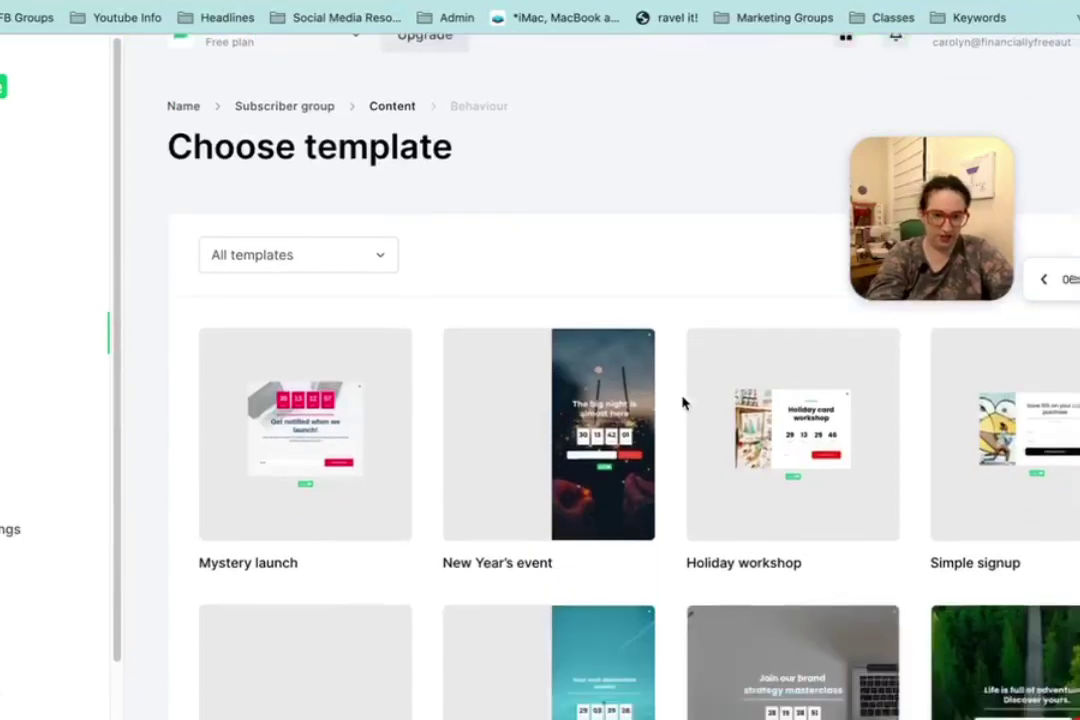
- Scroll the template gallery and choose the Positive vibe pop-up template
scroll(923, 482, down, 3)
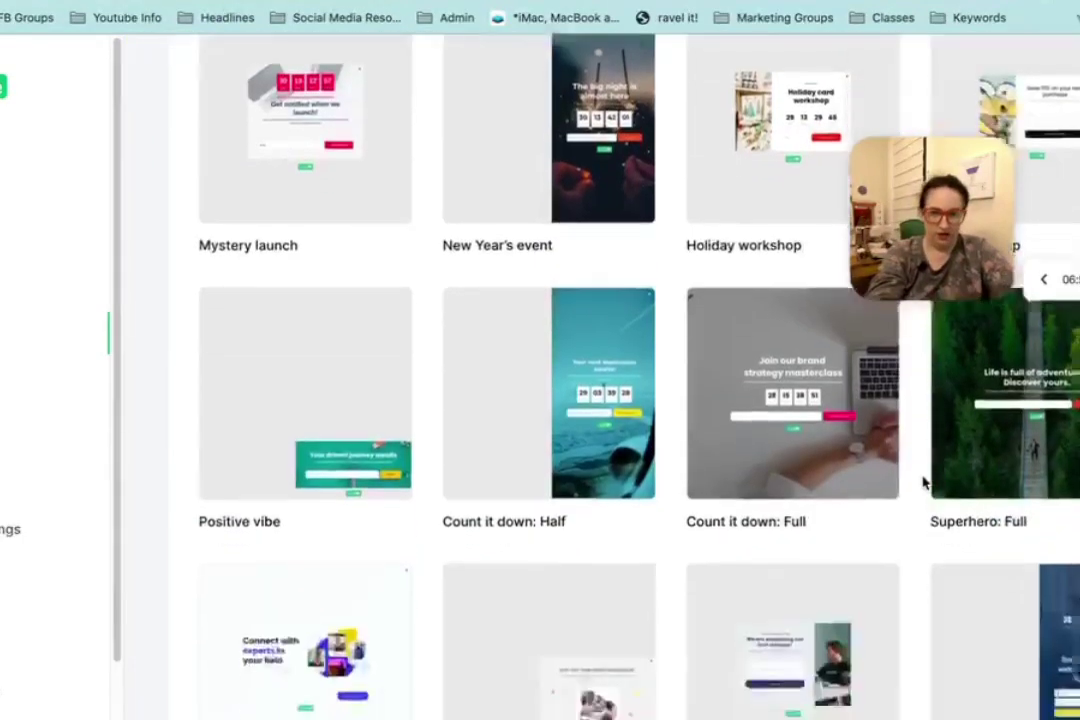
scroll(923, 482, down, 3)
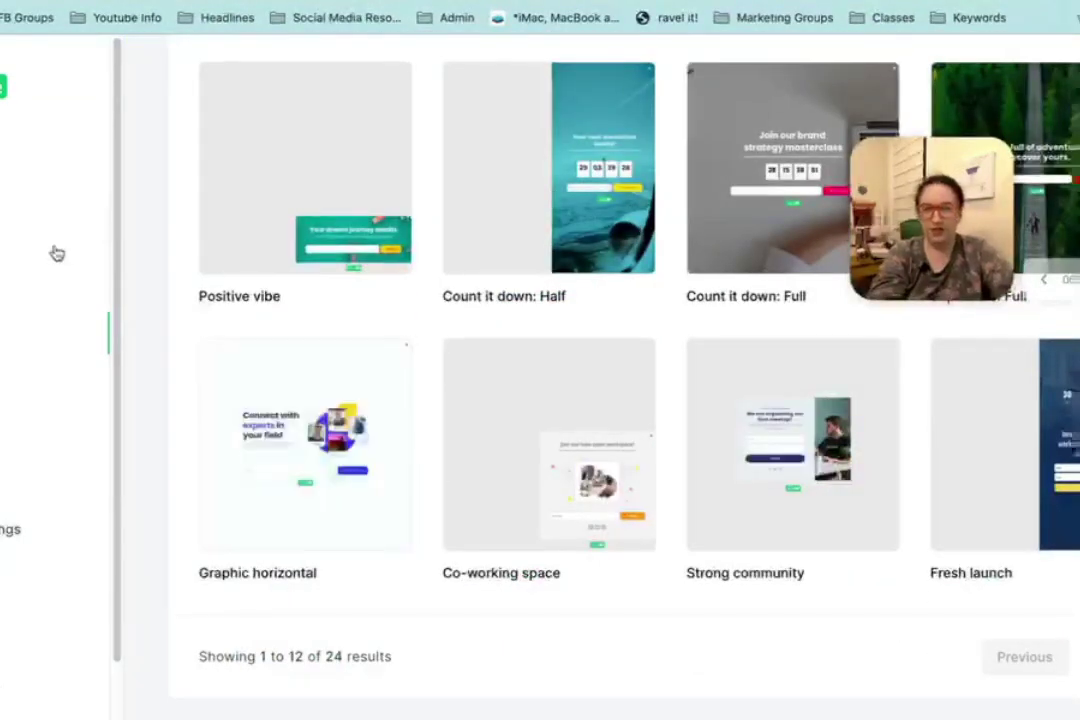
click(293, 190)
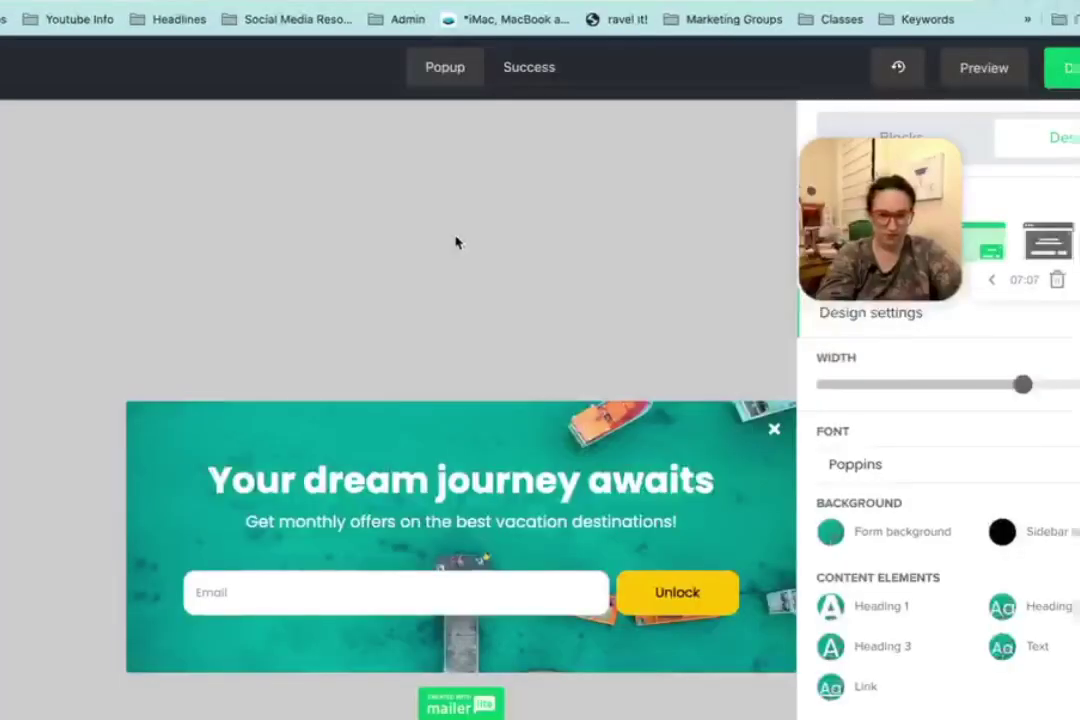
- Review the Design settings, expanding Signup form settings and Additional settings (sidebar off, position Right)
drag(820, 190, 60, 215)
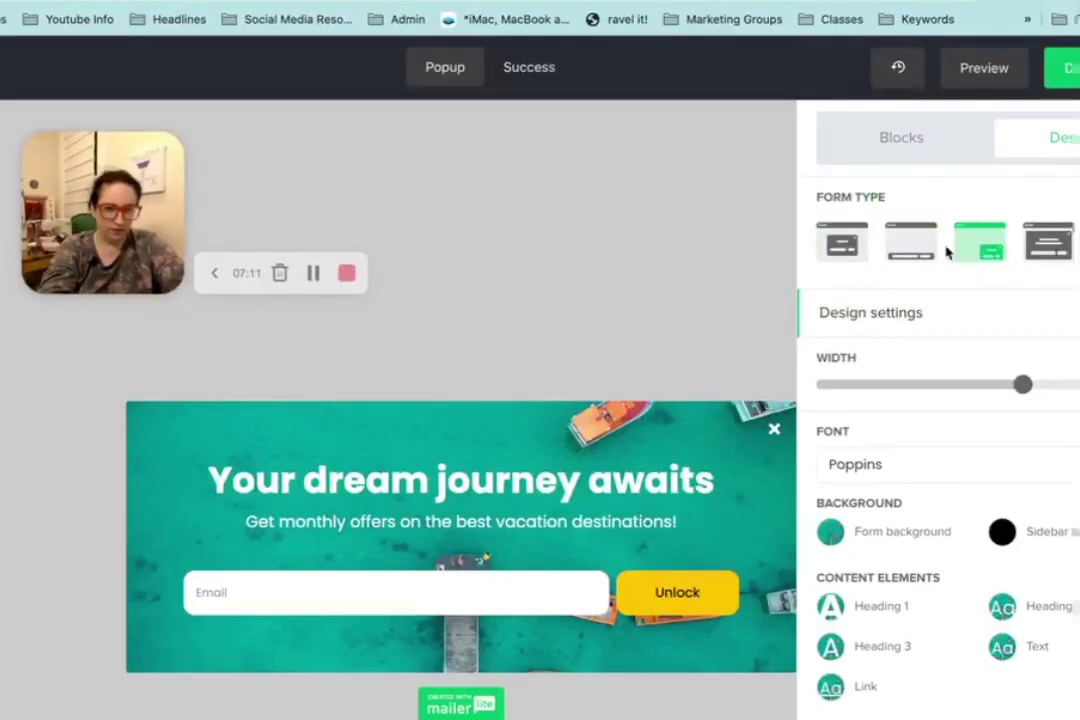
mouse_move(676, 487)
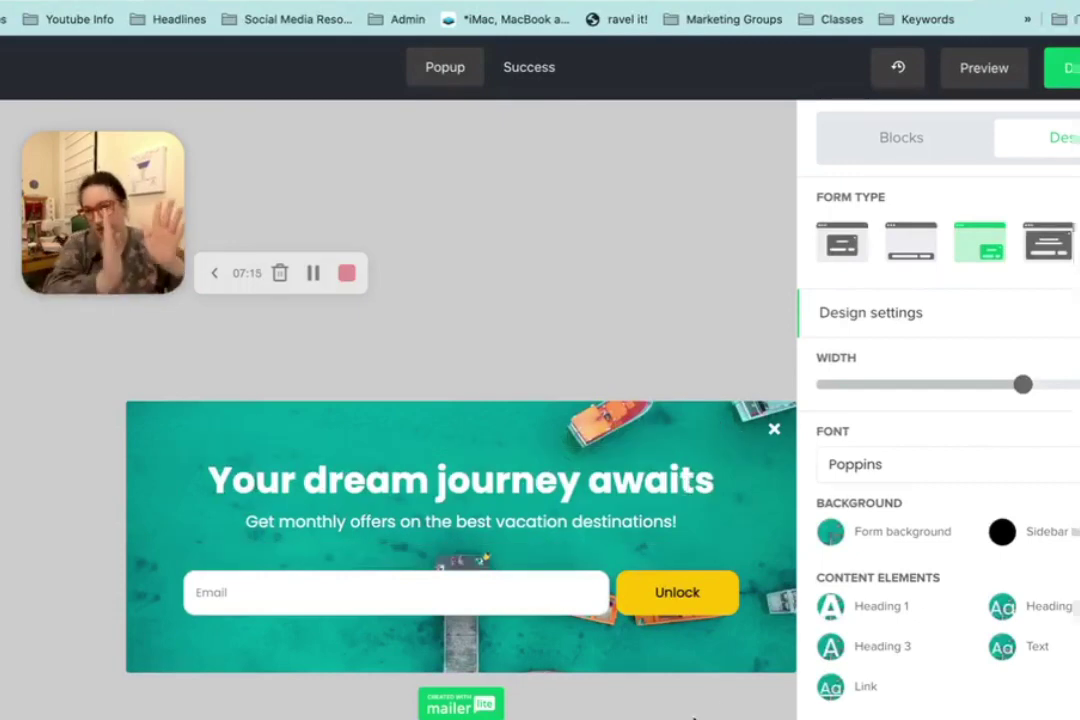
scroll(931, 512, down, 3)
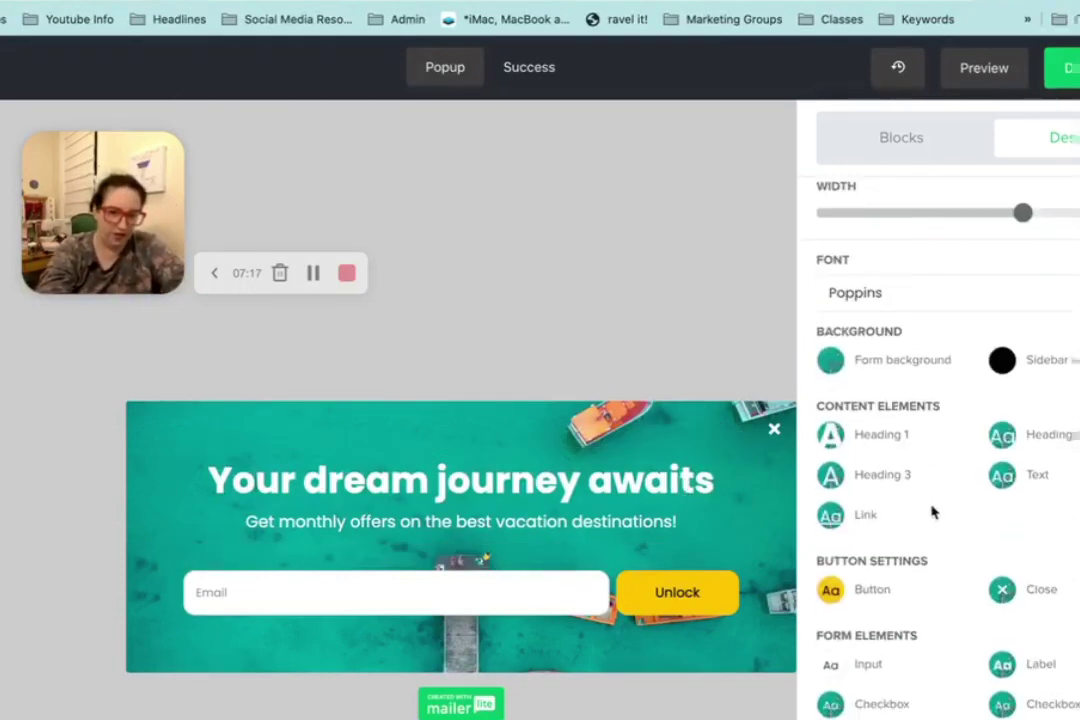
scroll(912, 560, down, 3)
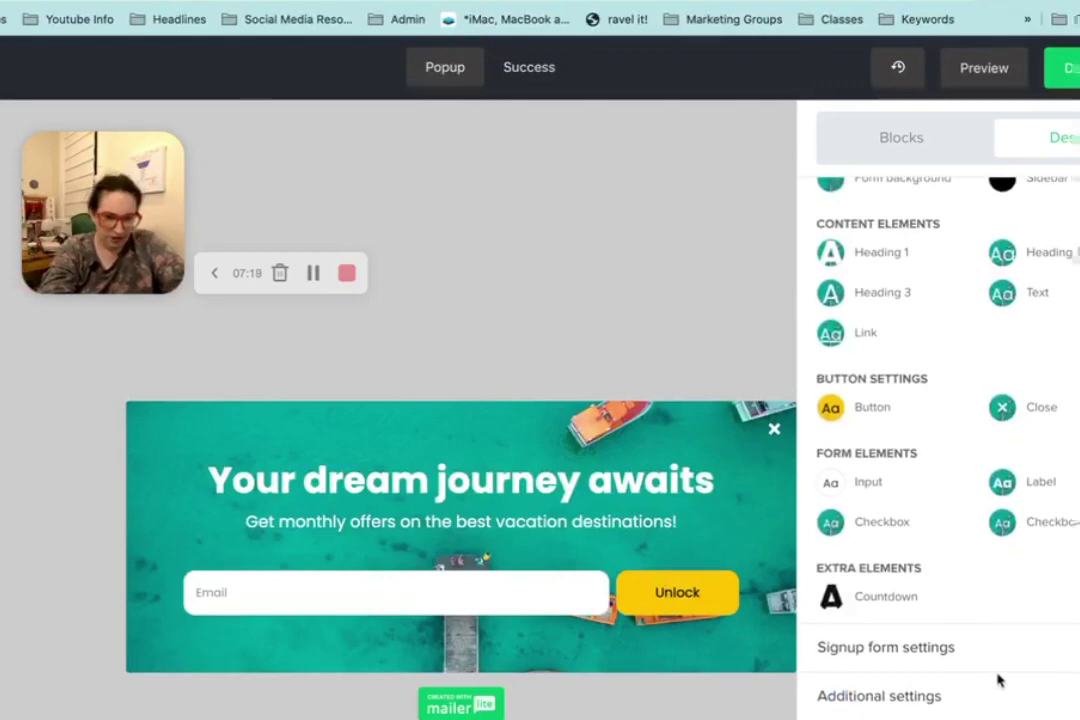
click(842, 652)
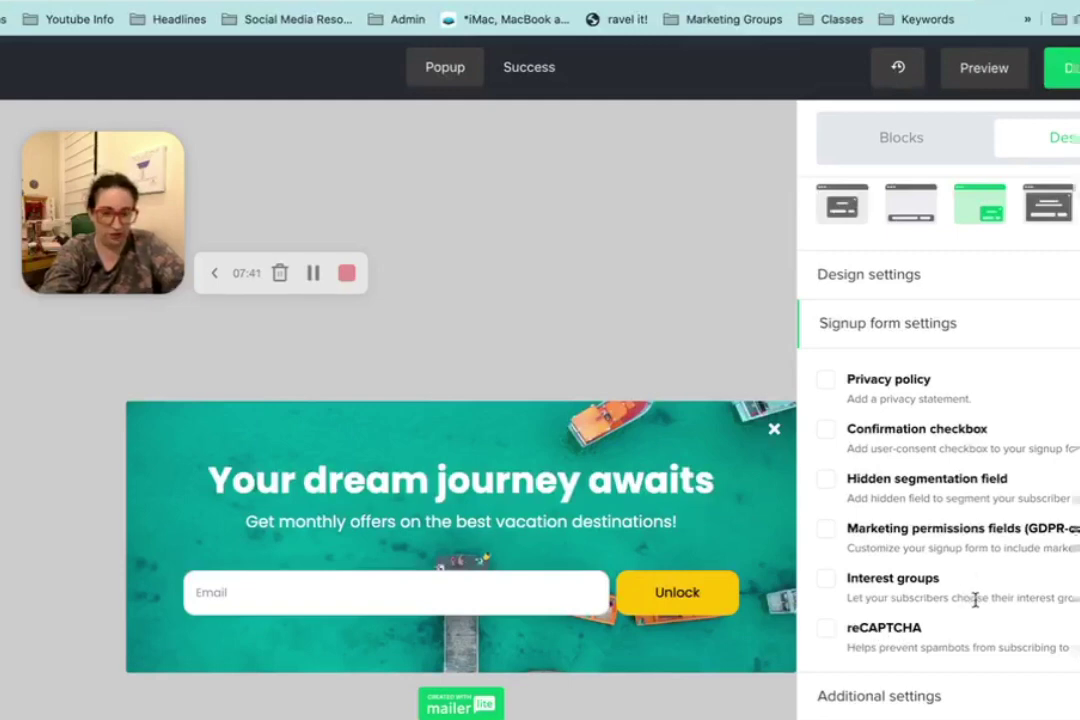
click(914, 696)
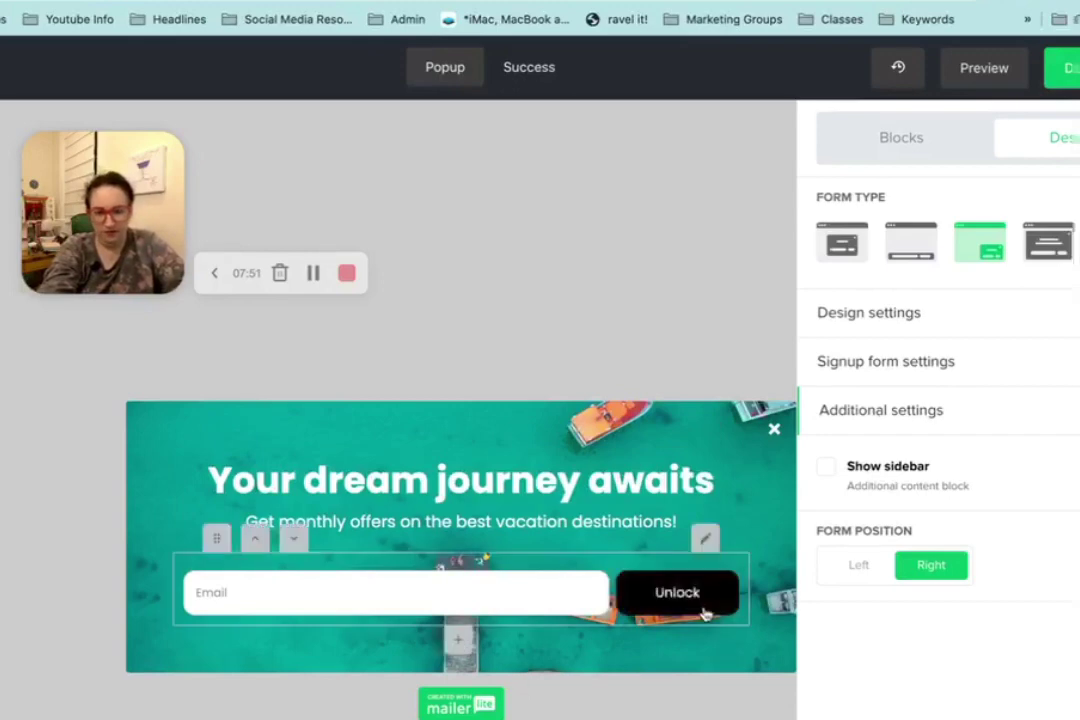
- Change the signup form's button text from Unlock to 'Get Now!'
click(705, 538)
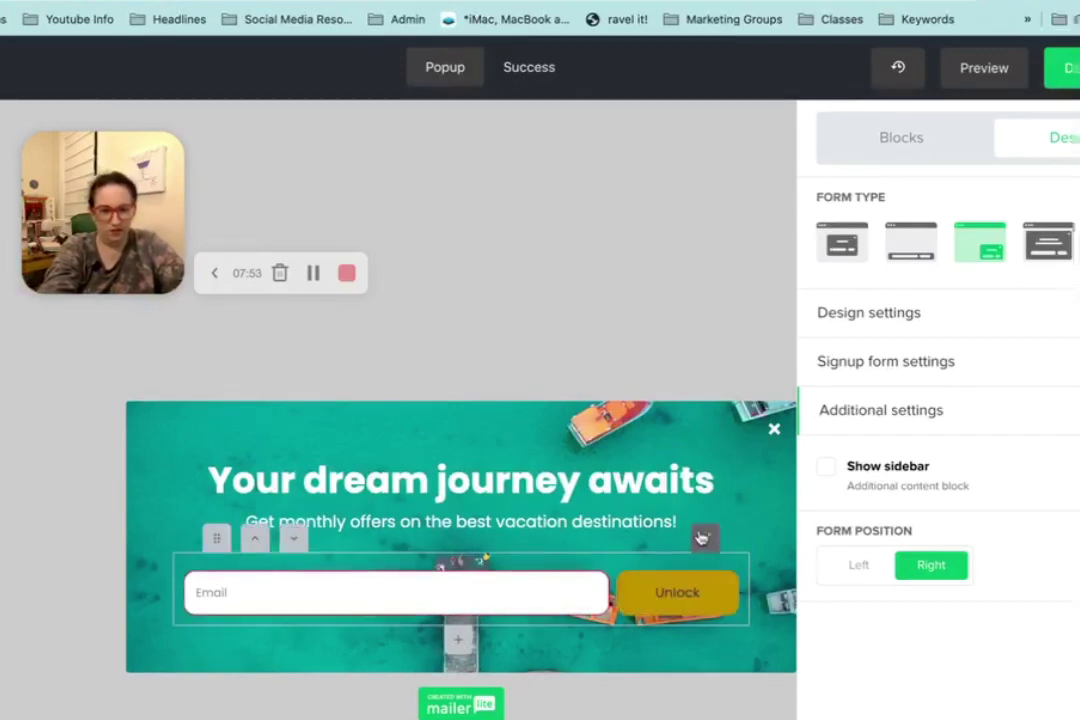
drag(805, 402, 733, 404)
text(S)
key(BackSpace)
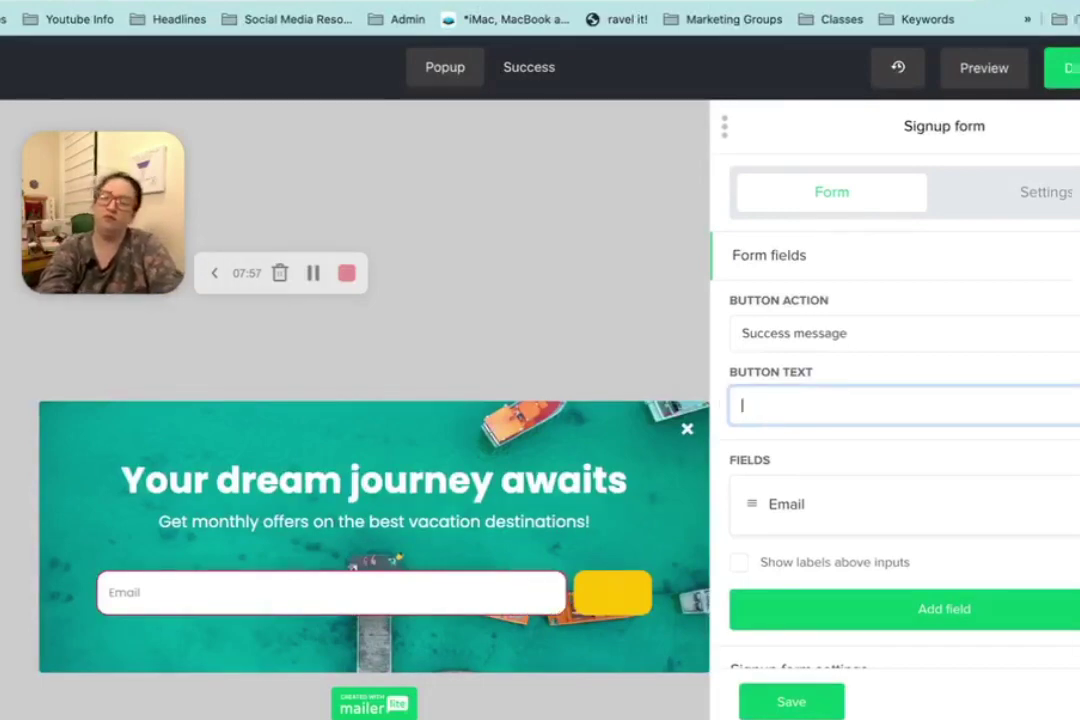
text(Get Now!)
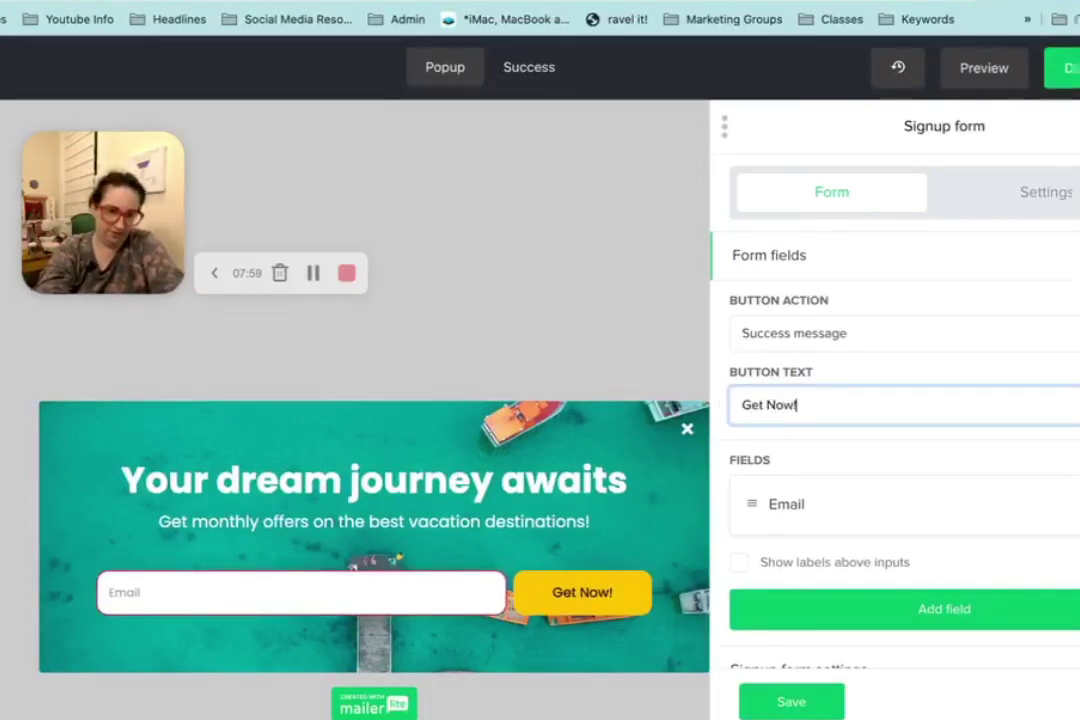
- Add a Name field to the signup form and make it required
scroll(902, 535, down, 1)
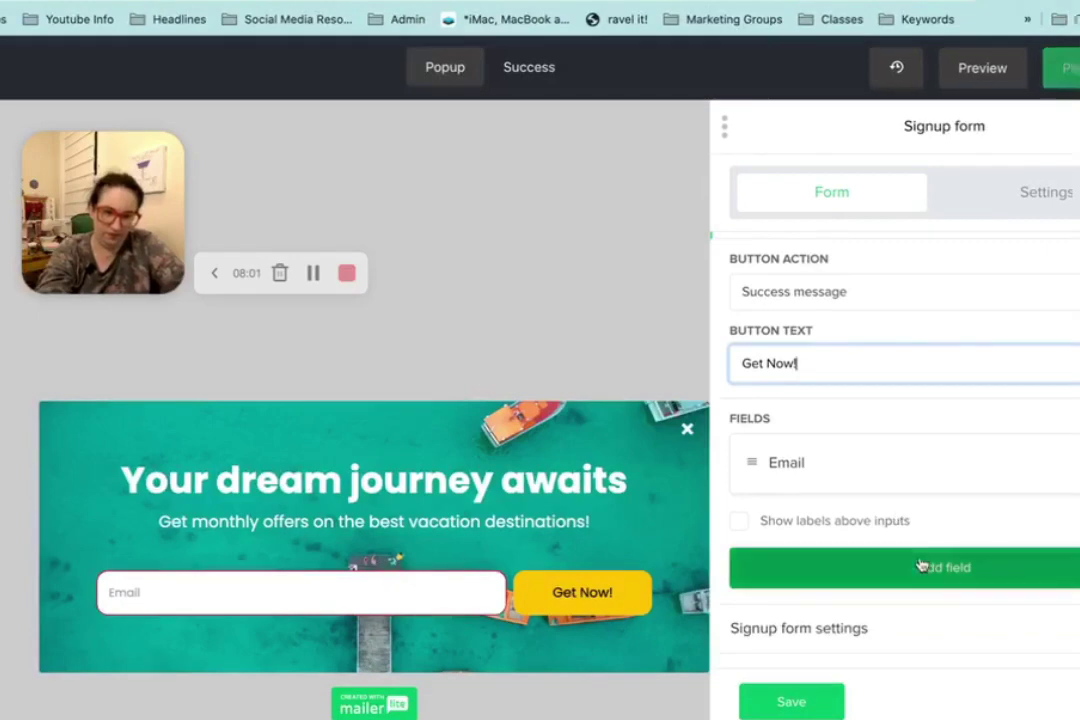
click(839, 571)
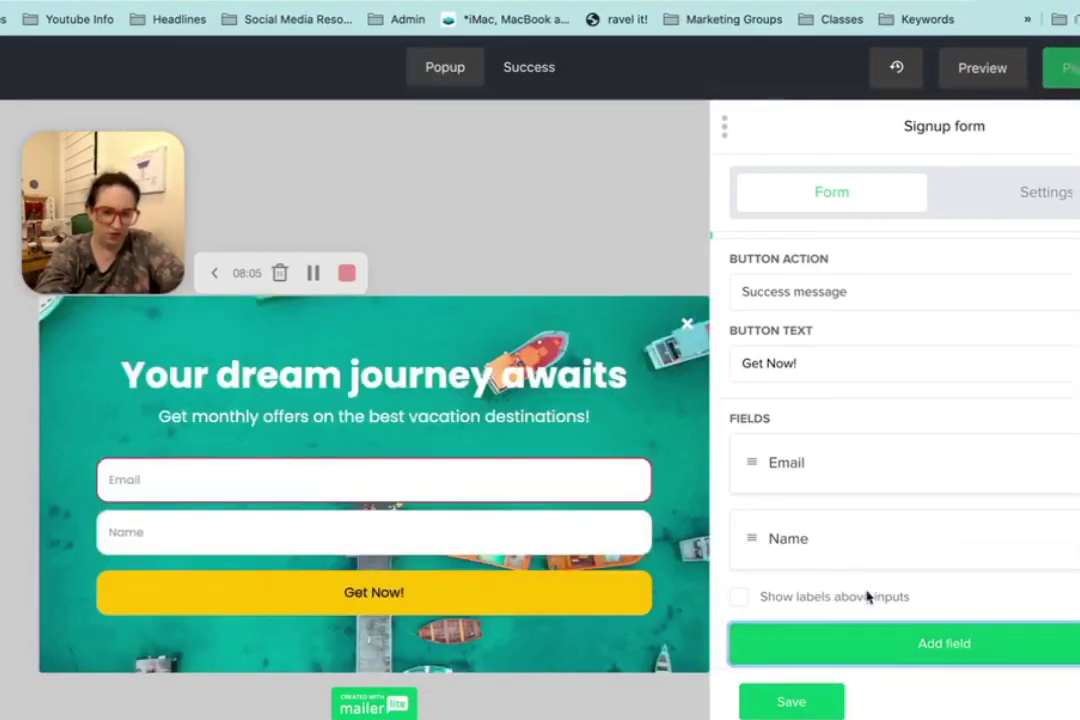
click(850, 538)
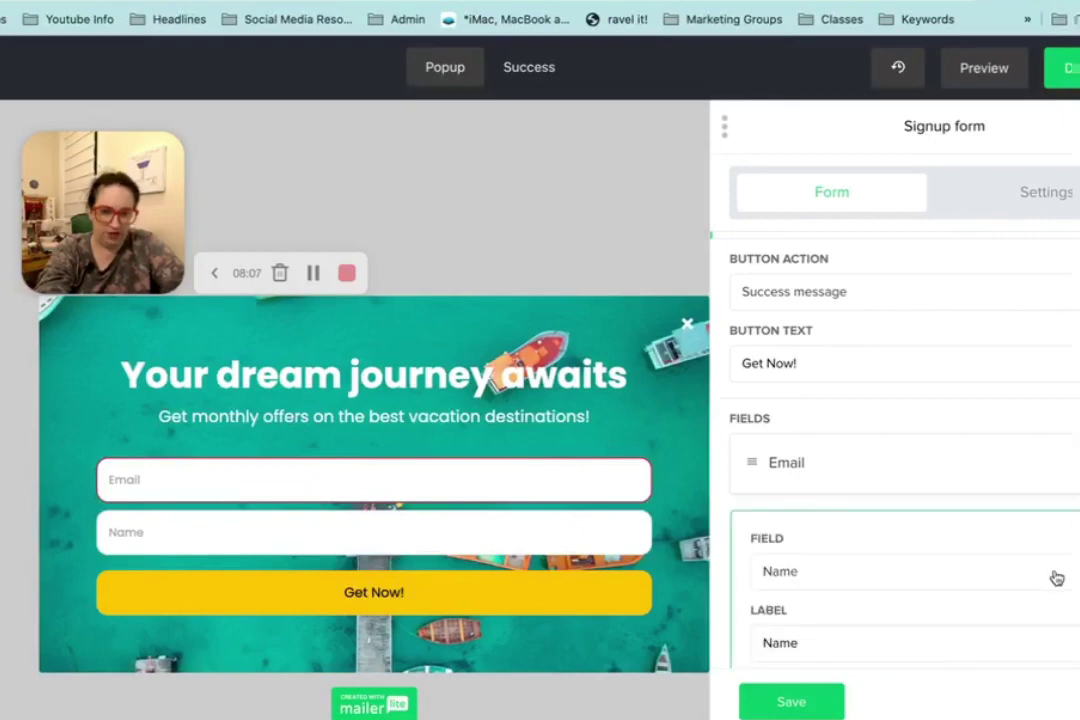
scroll(1057, 578, down, 5)
click(768, 381)
click(860, 530)
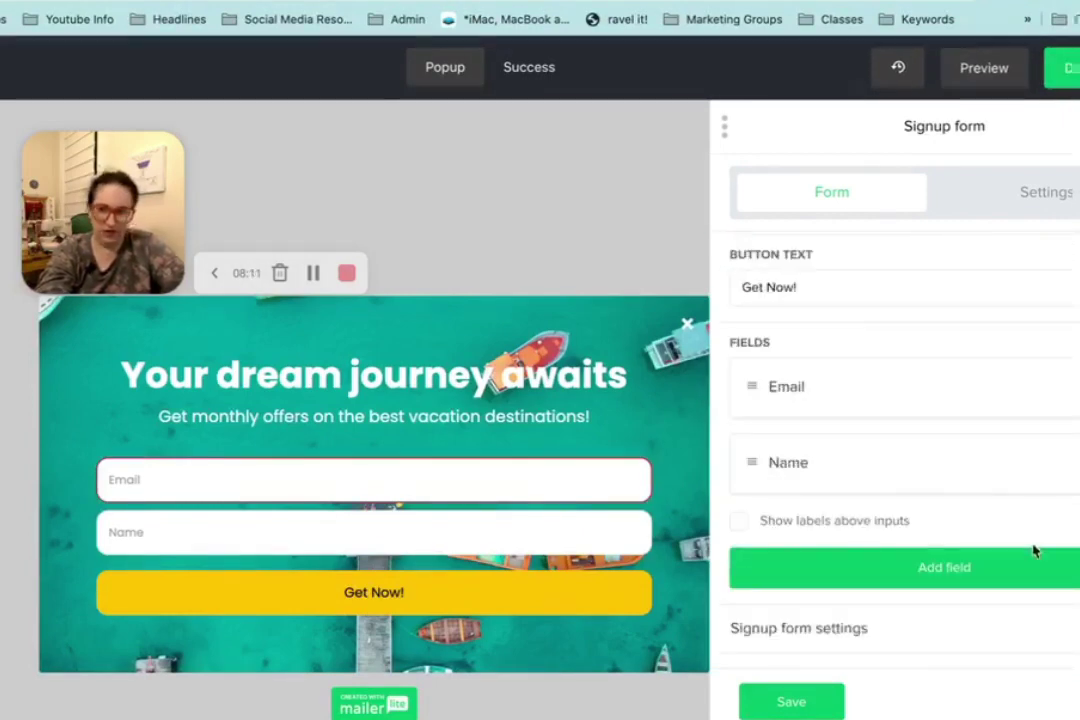
- Check the Email field, save the signup form edits and continue to Behaviour
click(988, 380)
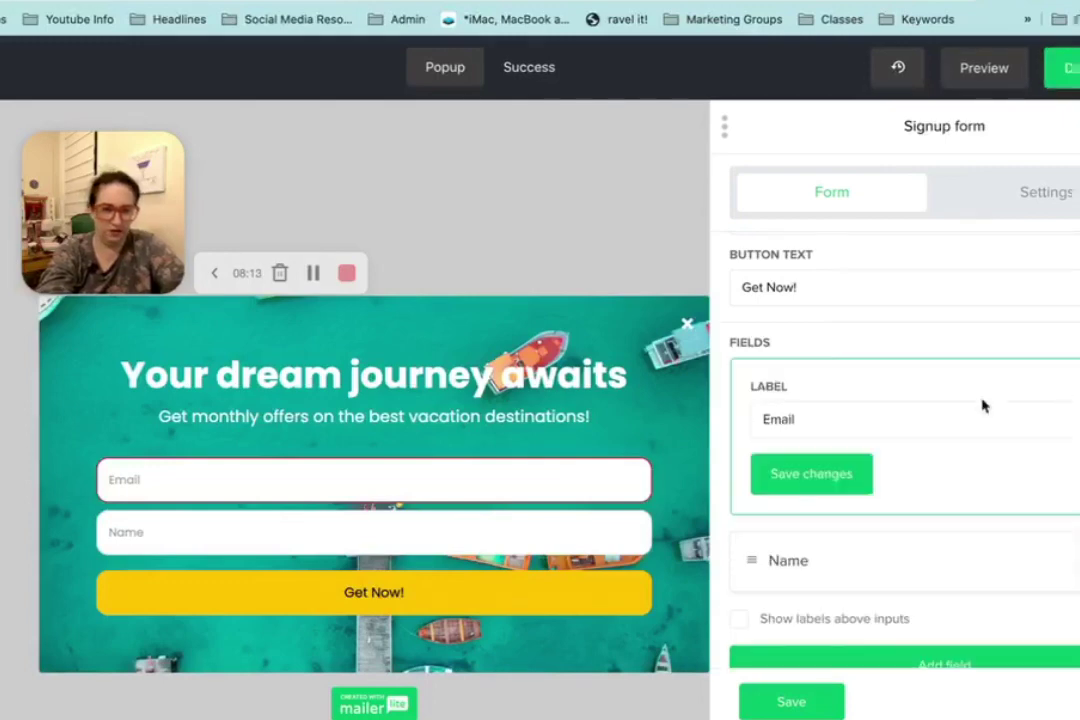
click(811, 478)
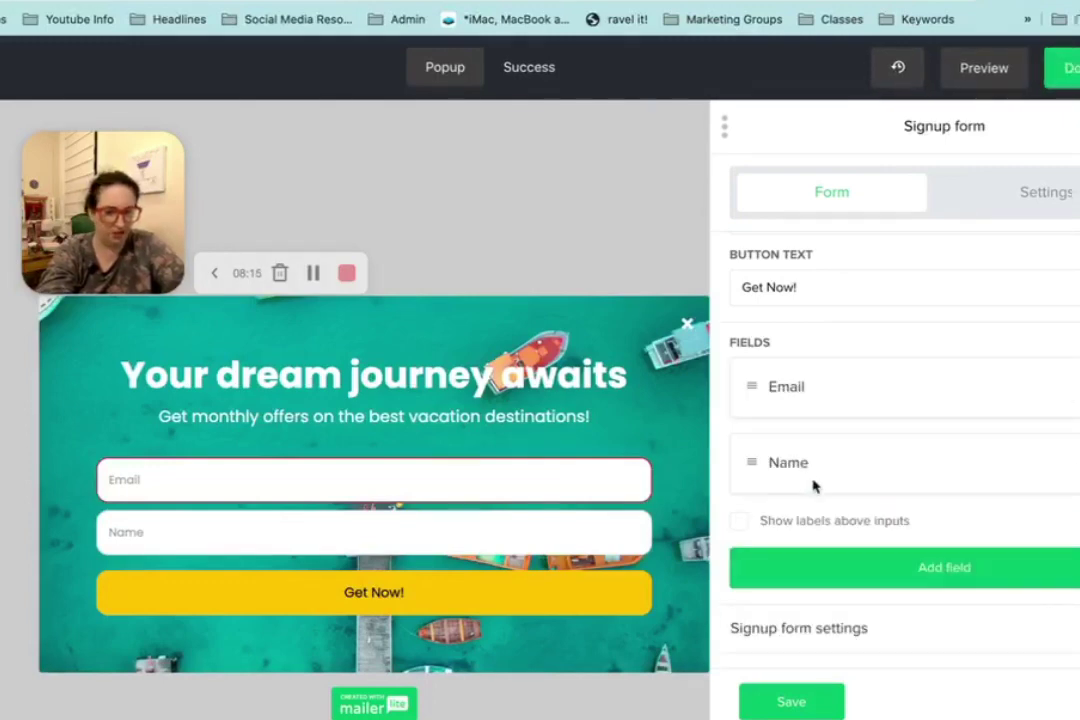
click(838, 701)
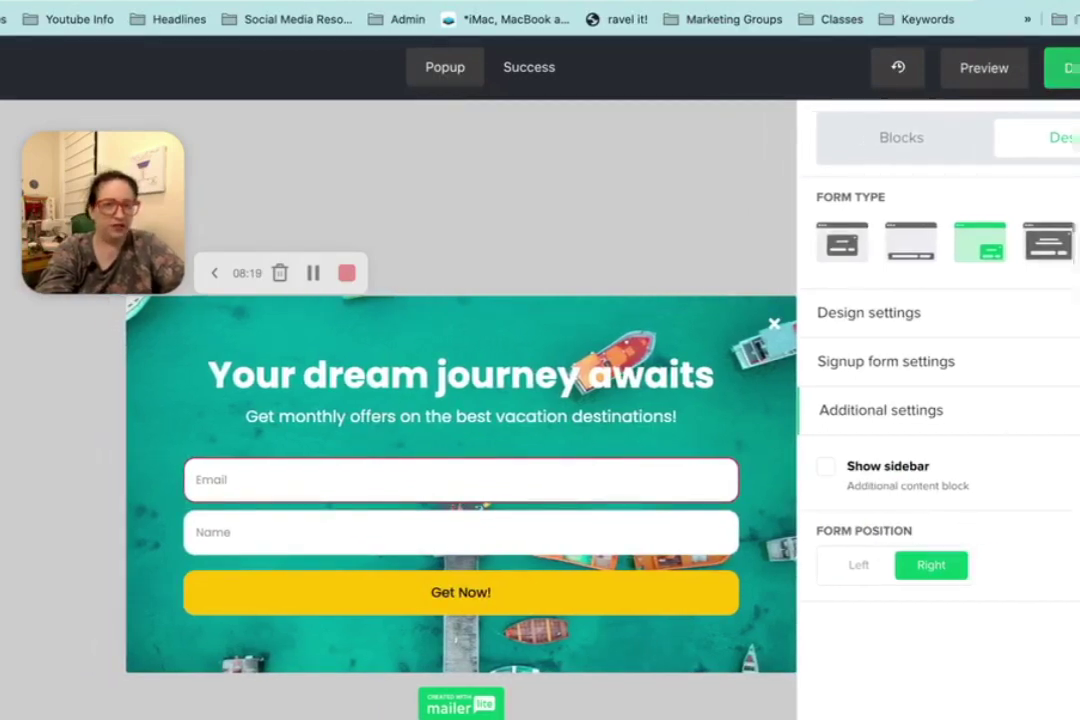
click(1060, 67)
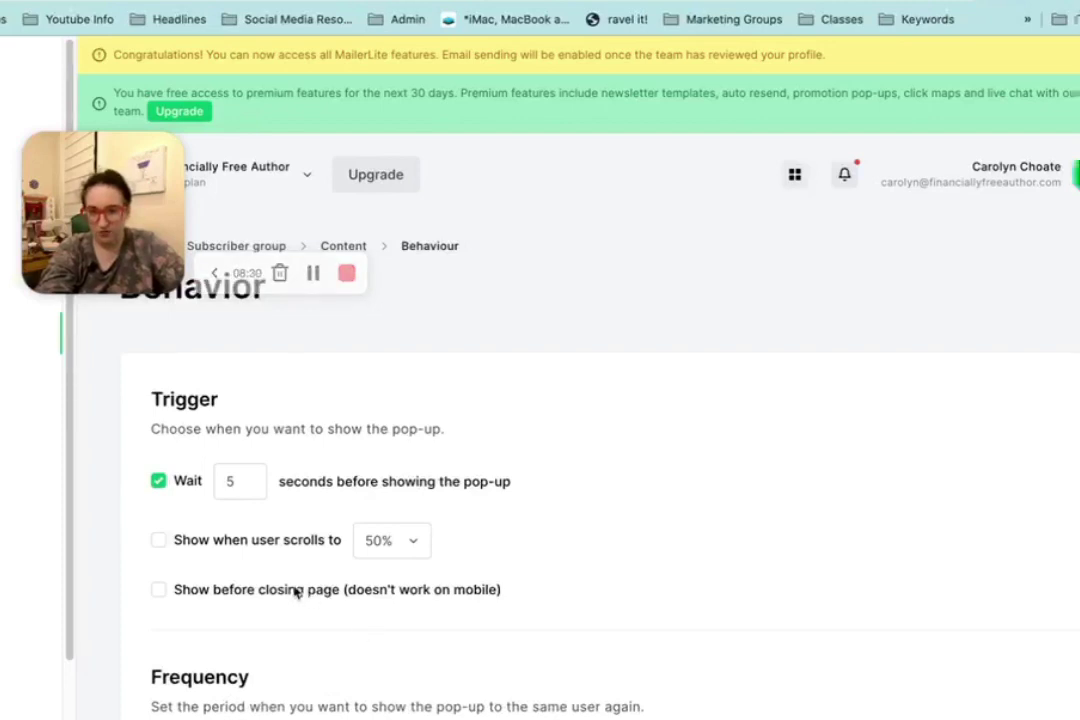
- Try other display triggers, then set the pop-up to appear after a 15-second wait
click(157, 591)
click(157, 482)
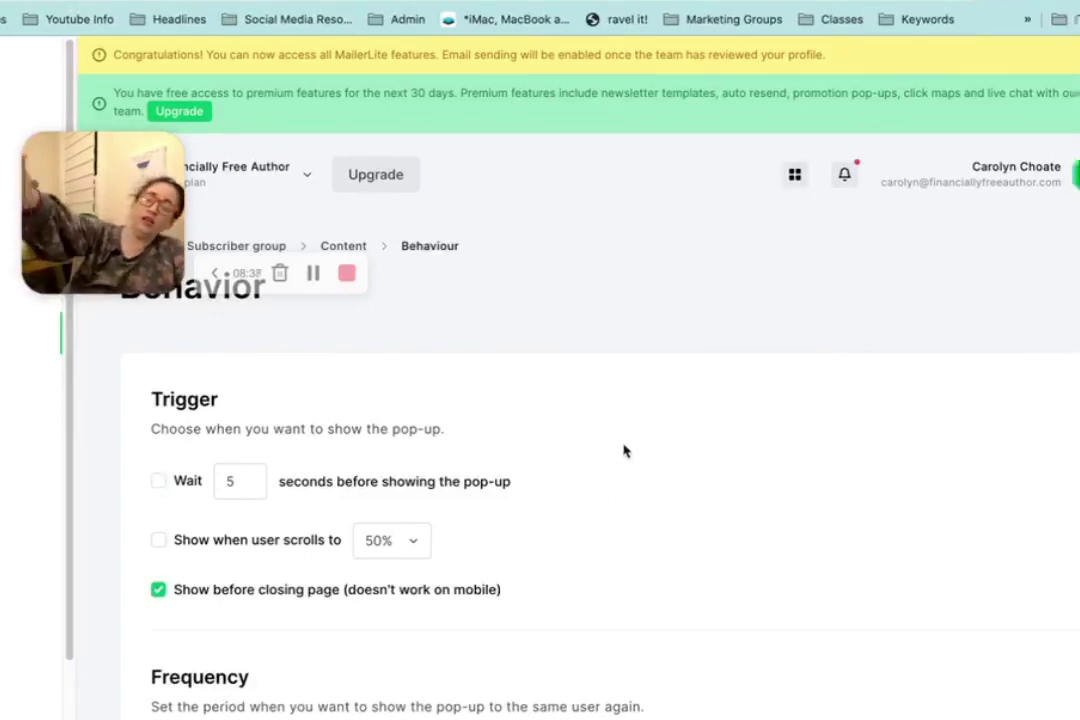
scroll(621, 452, down, 5)
scroll(621, 460, down, 2)
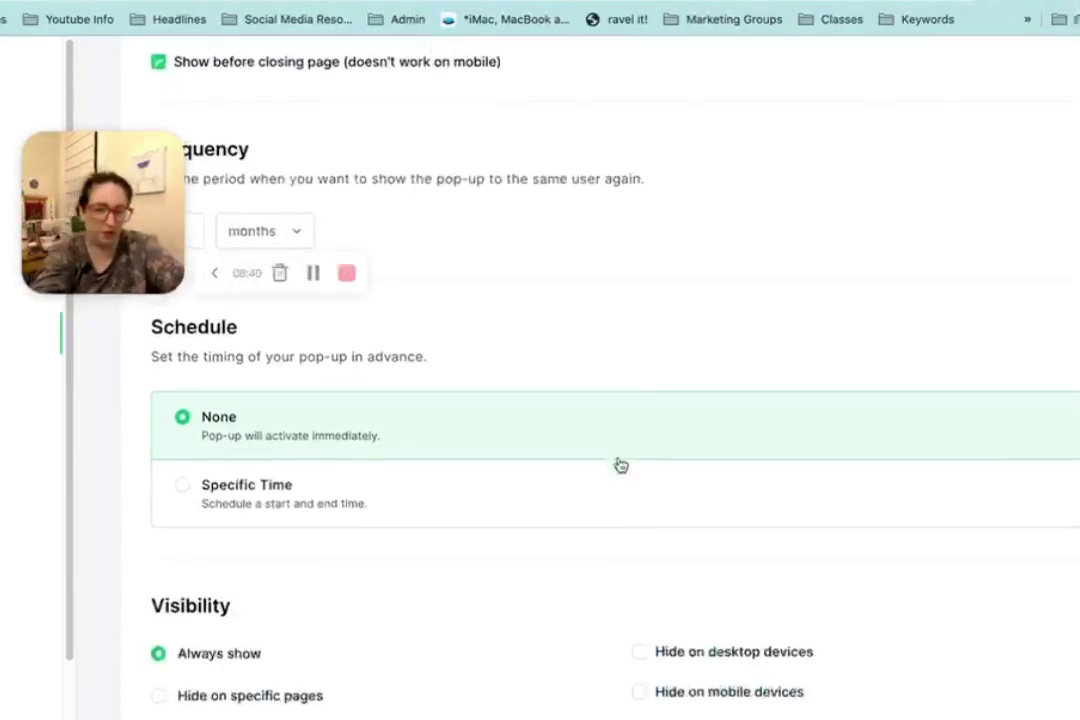
scroll(579, 410, up, 3)
scroll(538, 358, up, 4)
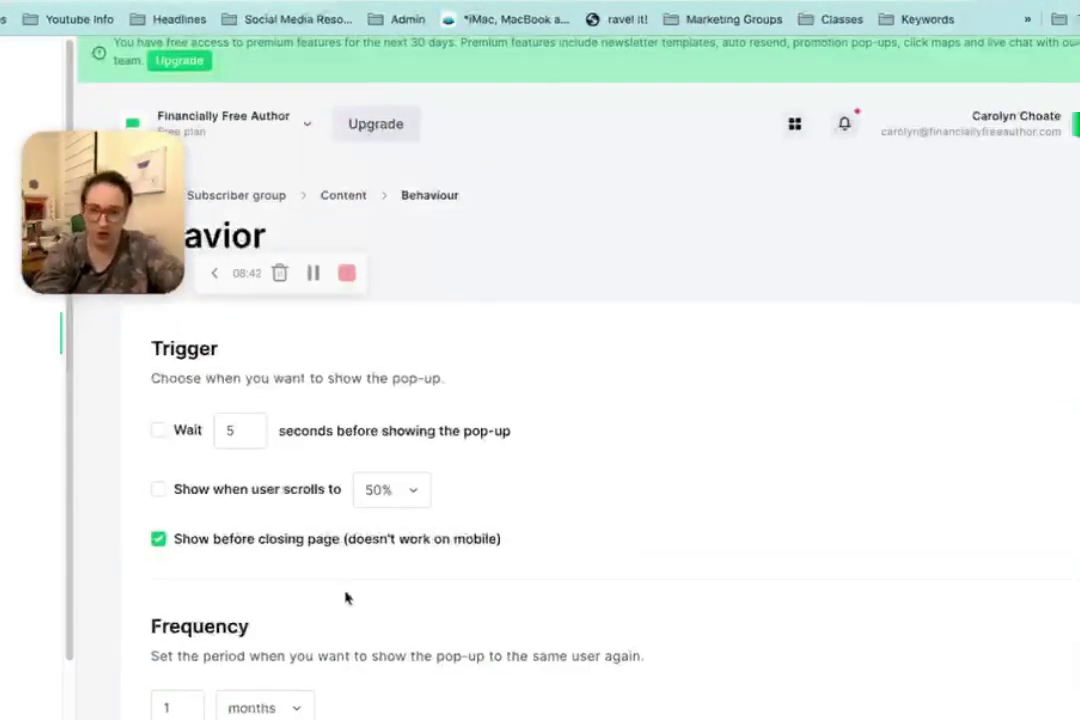
click(157, 431)
double_click(229, 429)
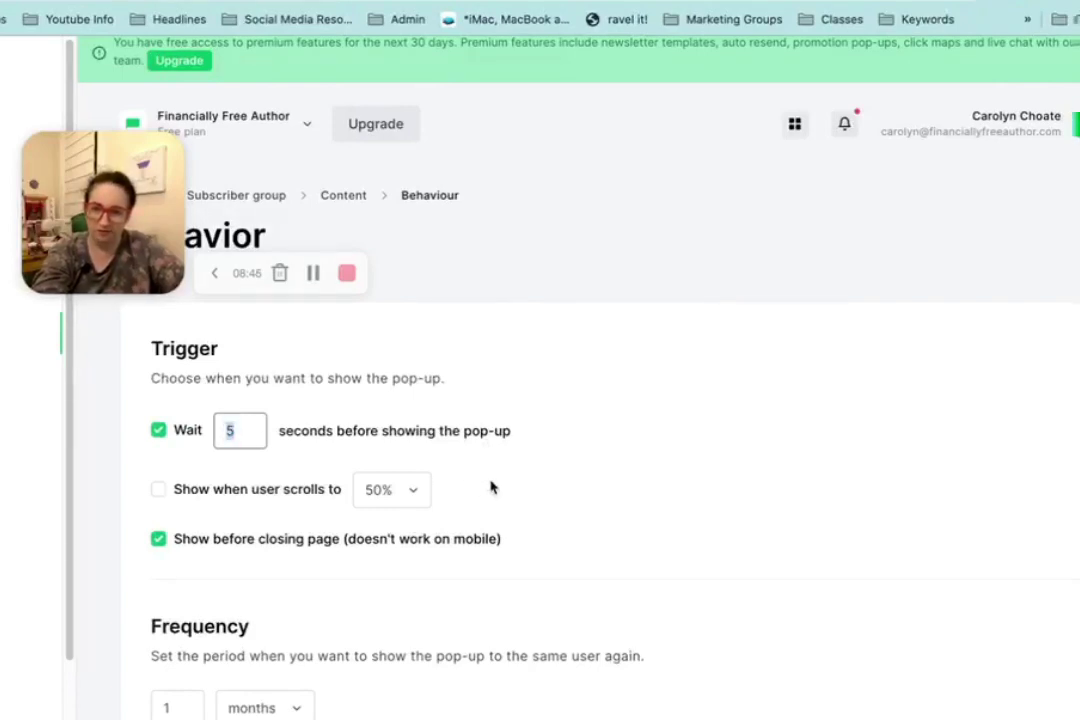
text(15)
scroll(636, 463, down, 8)
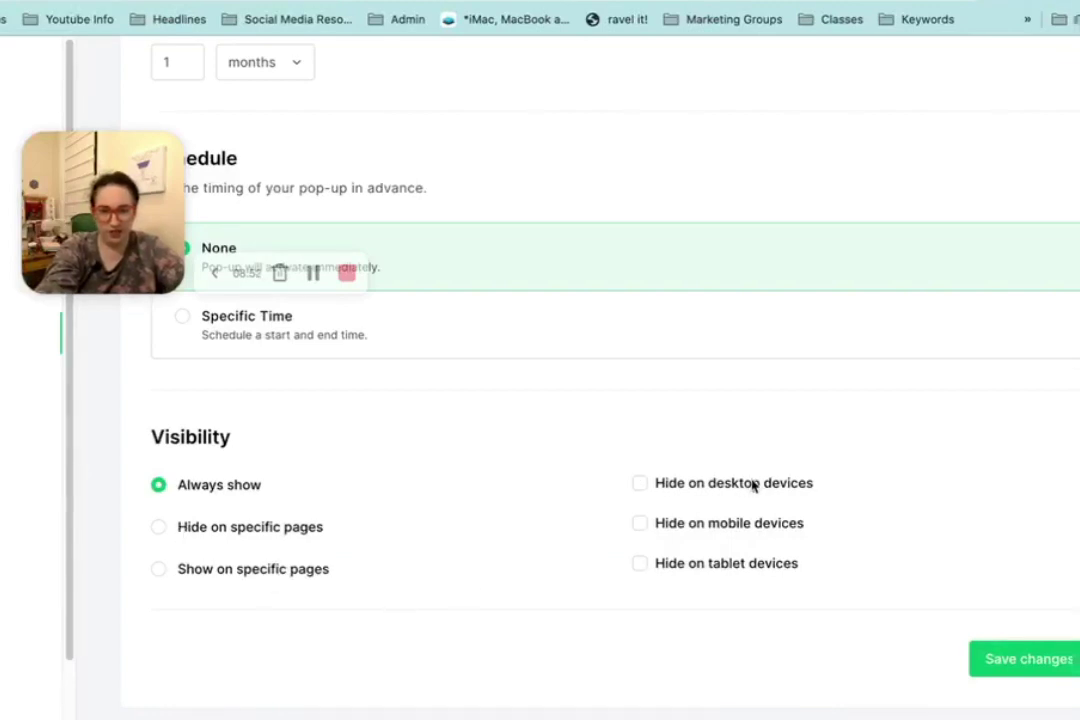
scroll(433, 410, up, 2)
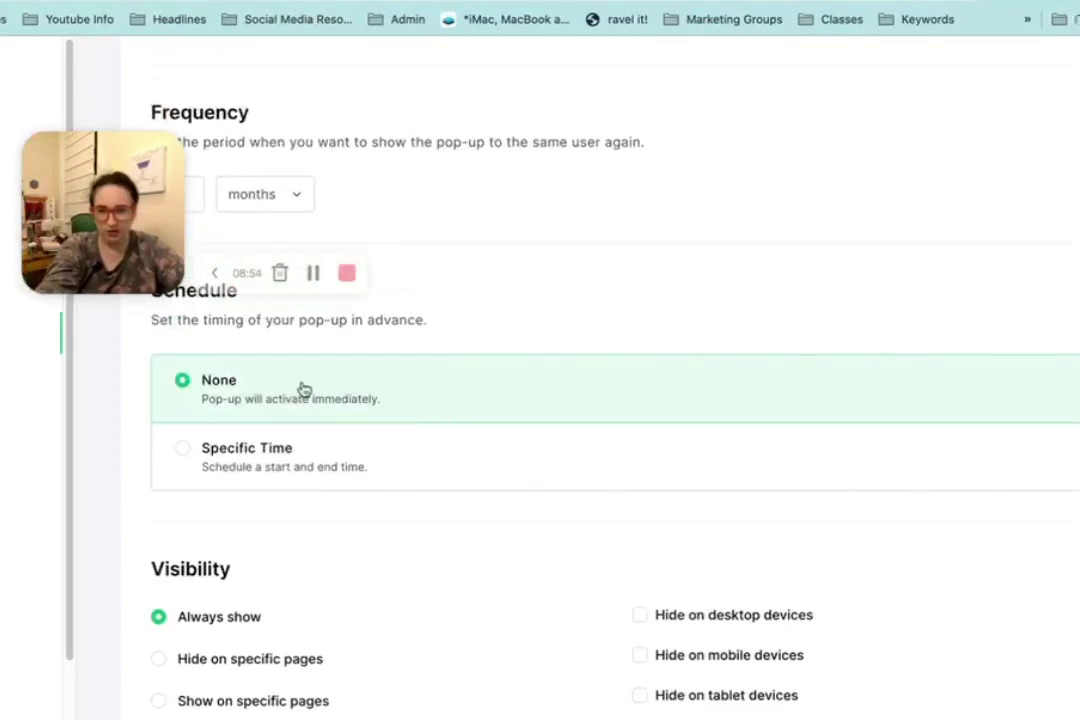
scroll(600, 450, down, 2)
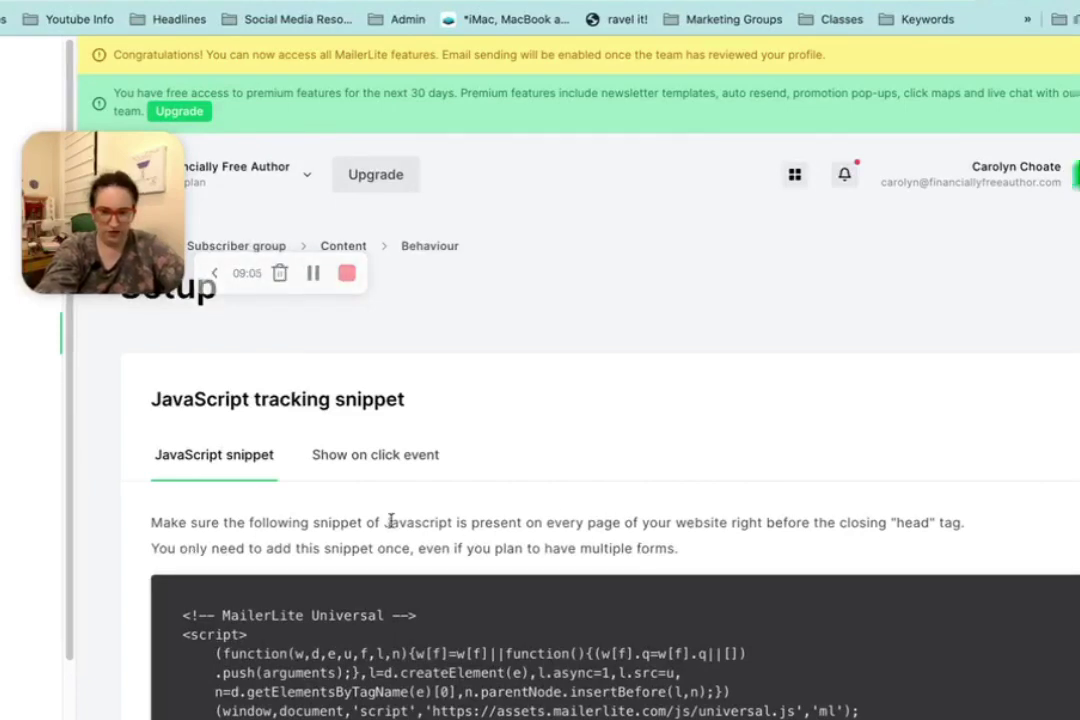
- Review the JavaScript tracking snippet on the Setup page and continue past it
scroll(390, 521, down, 3)
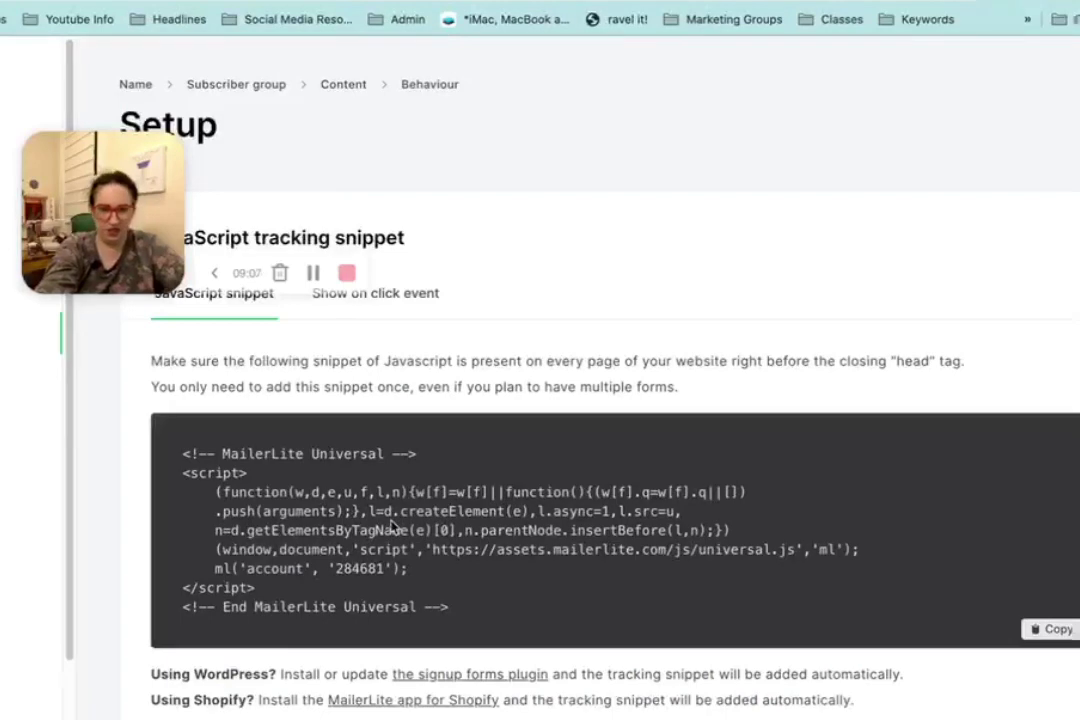
scroll(393, 527, down, 3)
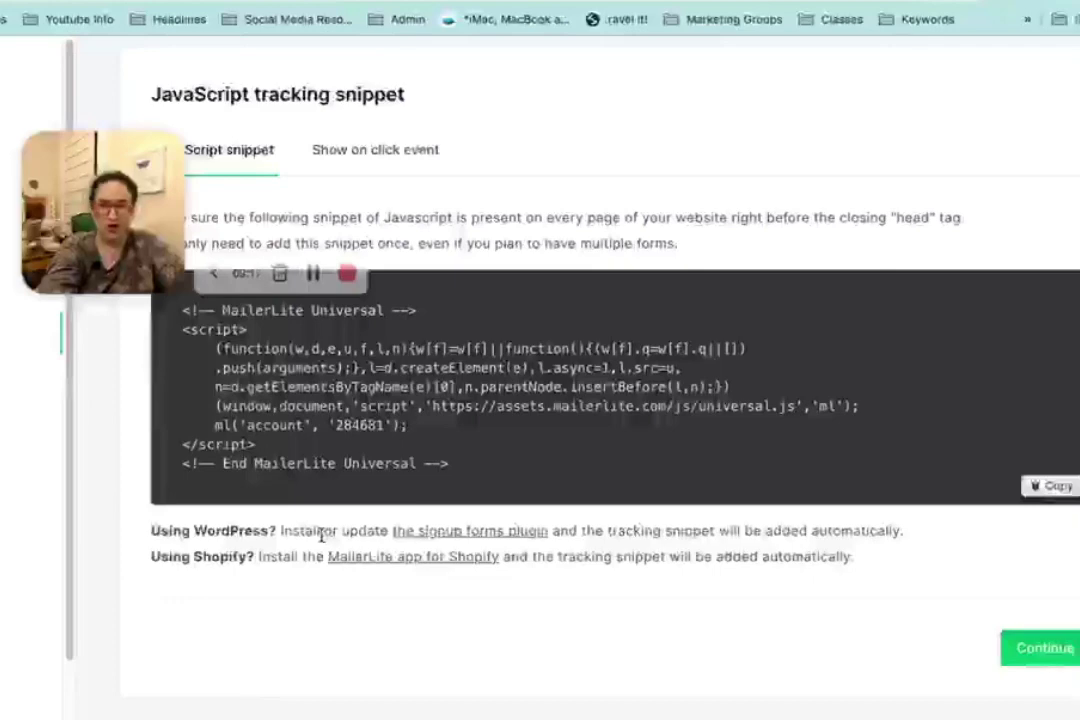
scroll(322, 537, up, 5)
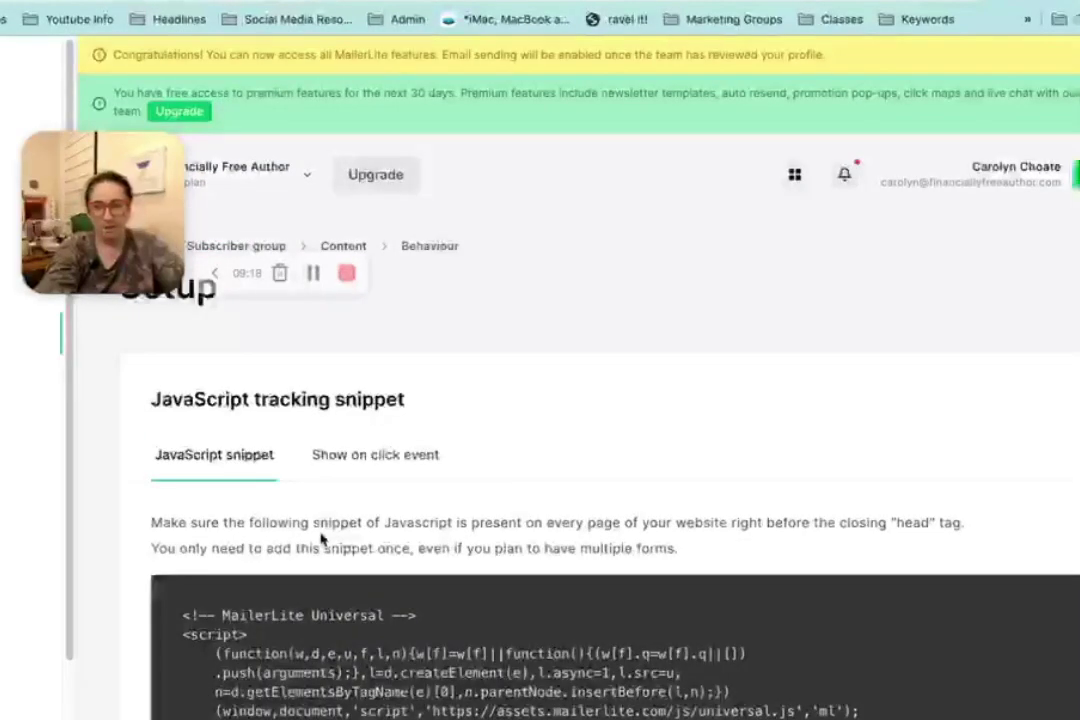
scroll(322, 538, down, 3)
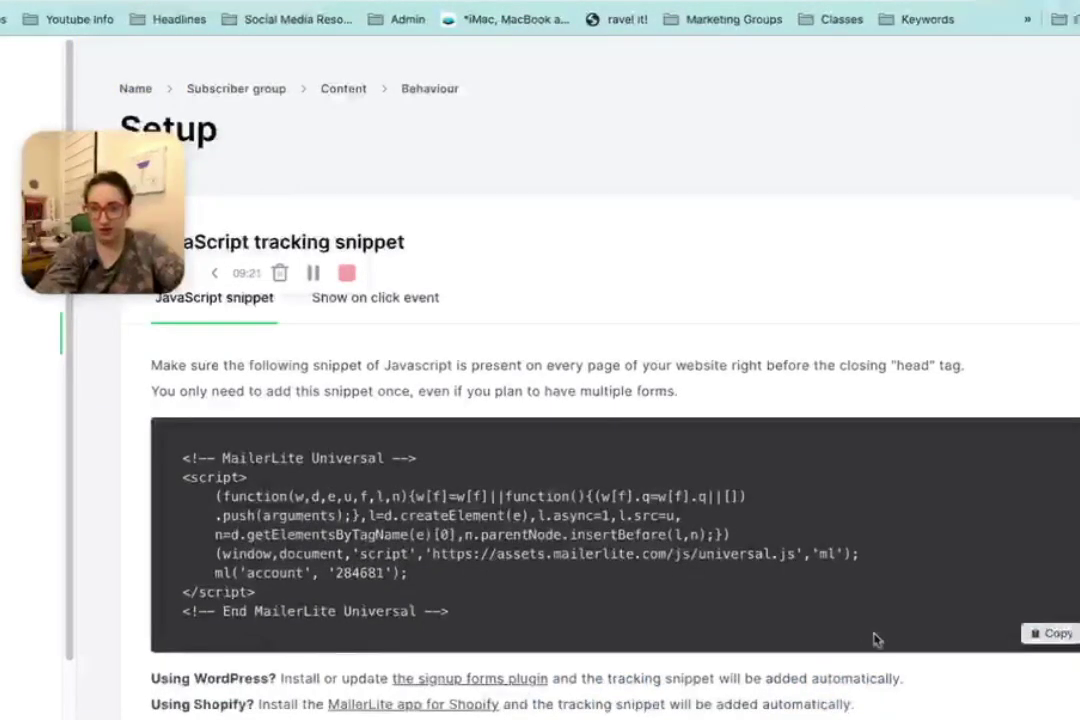
scroll(868, 639, down, 2)
click(1035, 672)
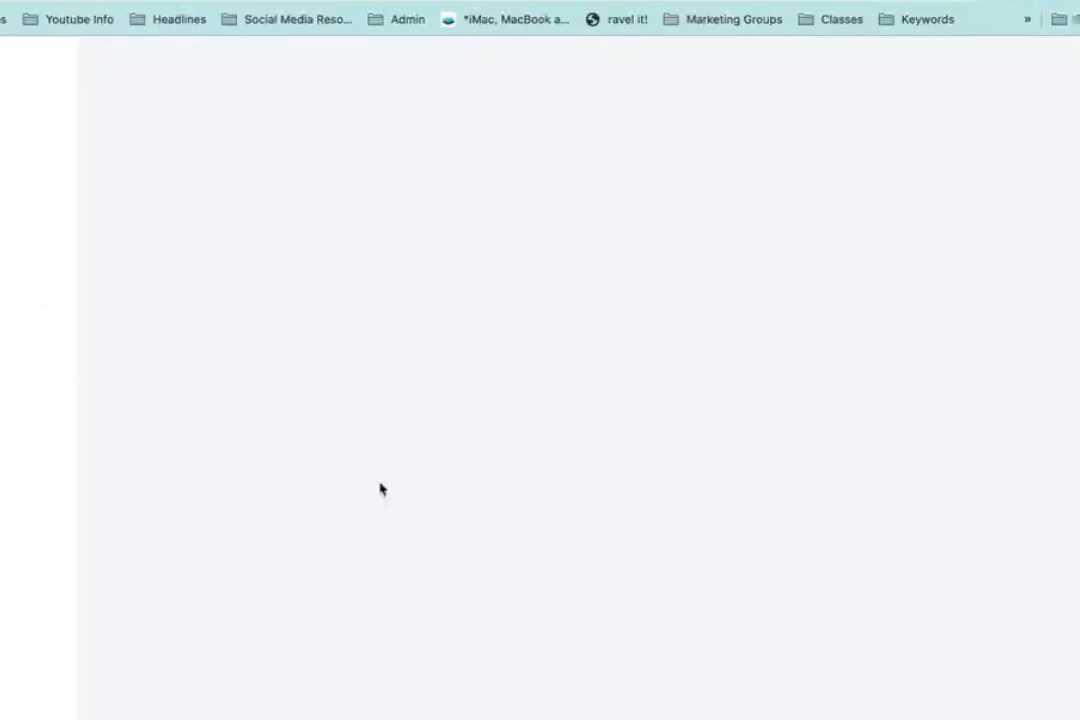
- Scroll through the test pop-up's Overview, then check its Analytics and Automation tabs
scroll(704, 530, down, 6)
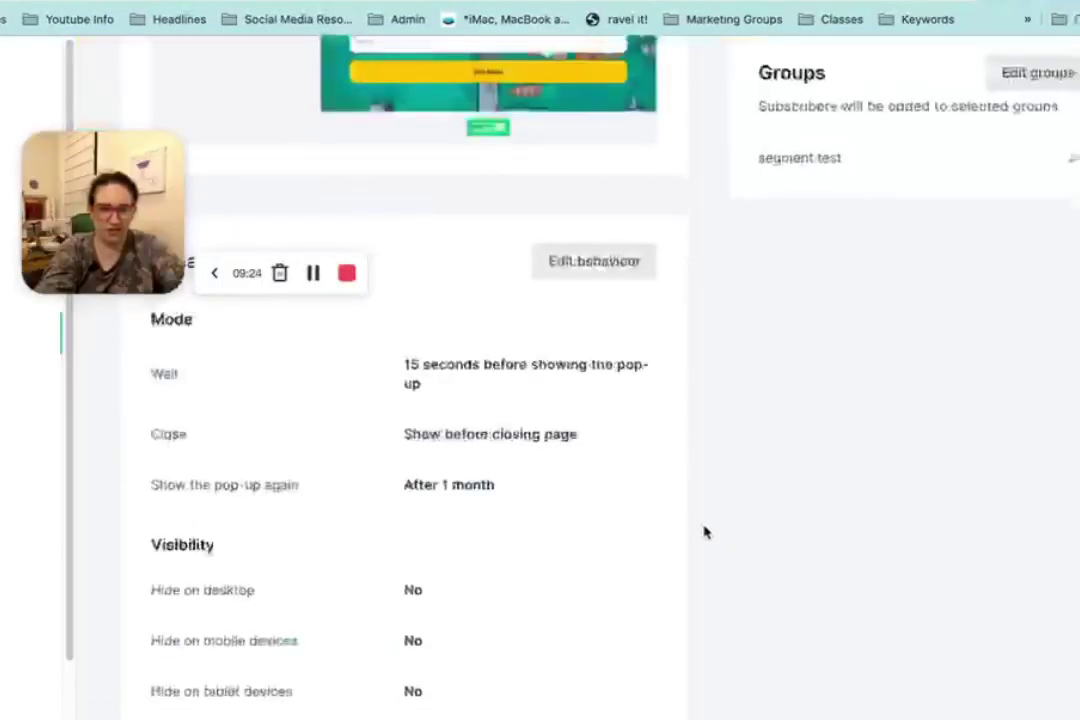
scroll(704, 532, down, 6)
scroll(704, 533, up, 10)
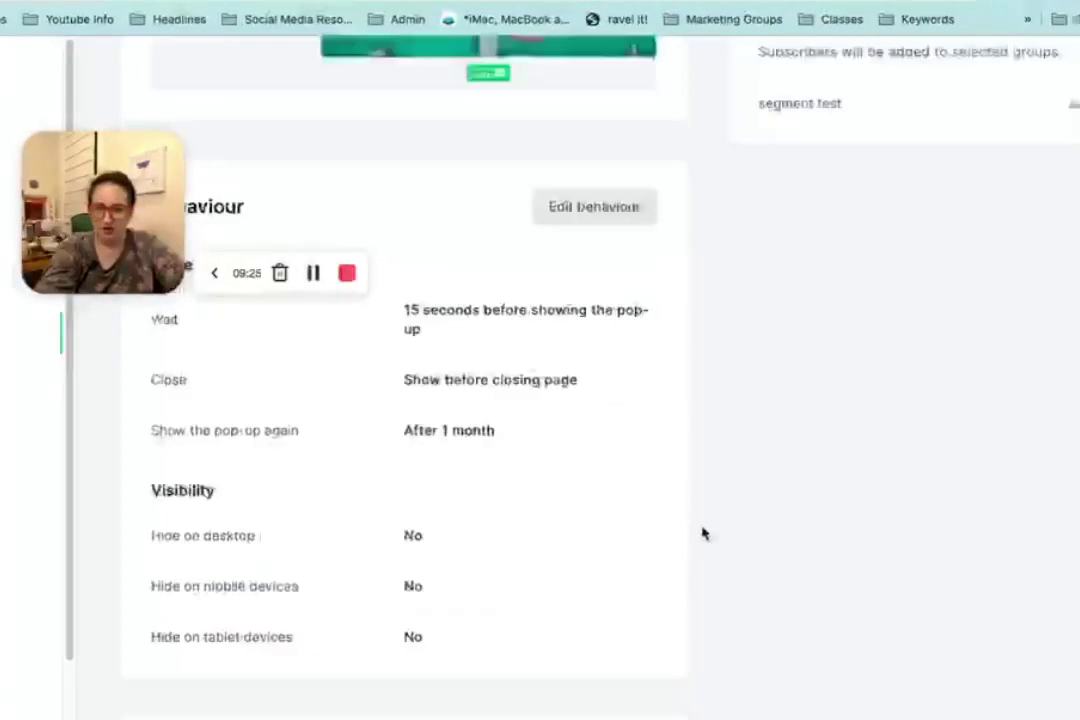
scroll(702, 533, up, 2)
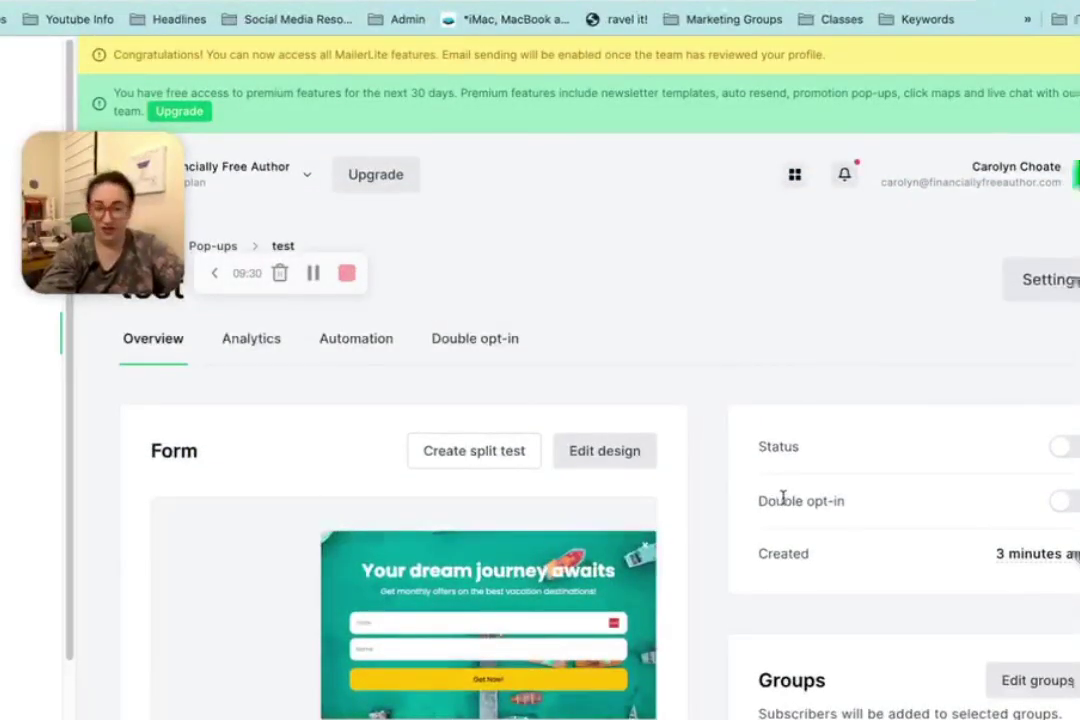
scroll(914, 521, down, 3)
scroll(914, 518, up, 3)
scroll(906, 521, down, 5)
scroll(782, 466, up, 4)
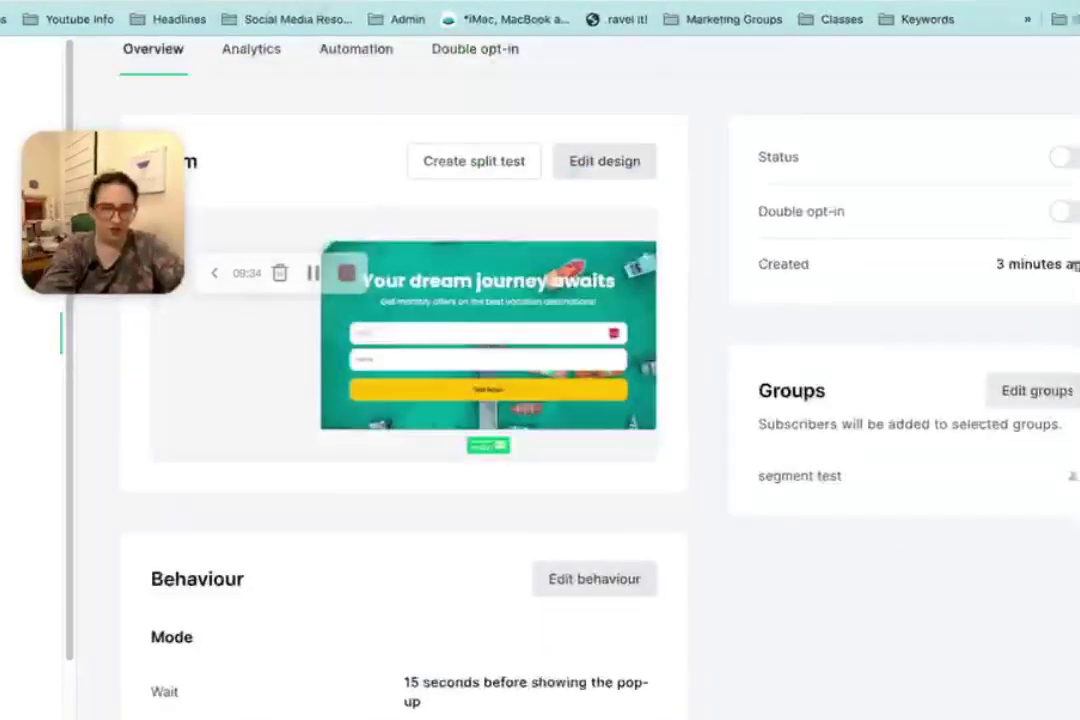
scroll(884, 481, up, 3)
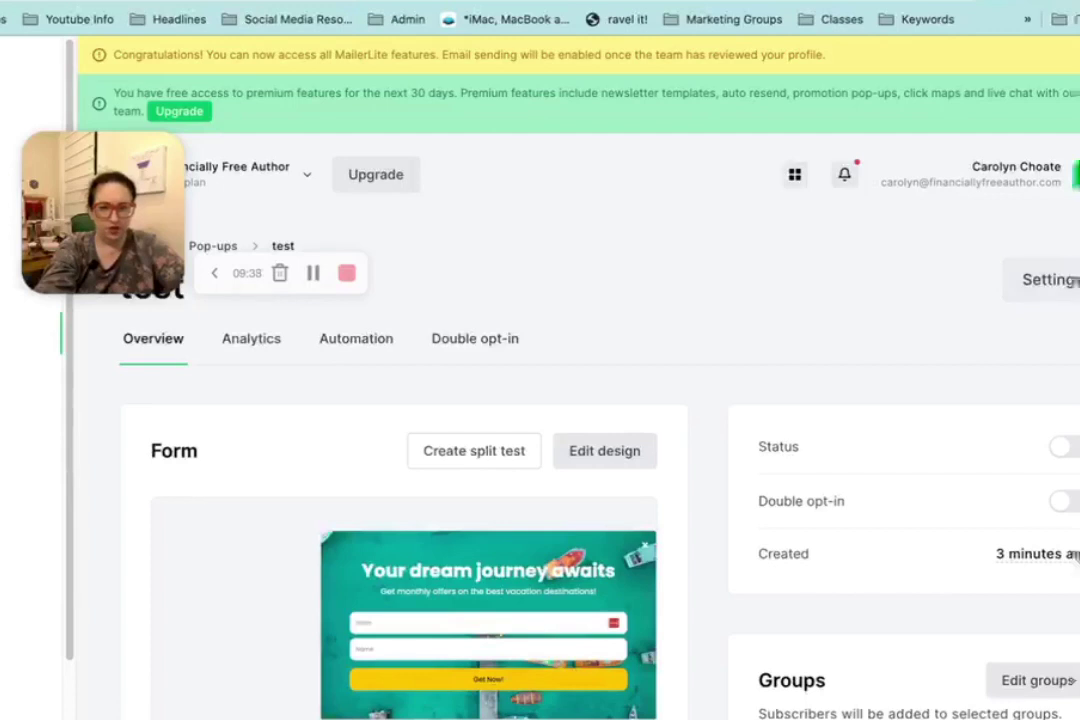
click(251, 345)
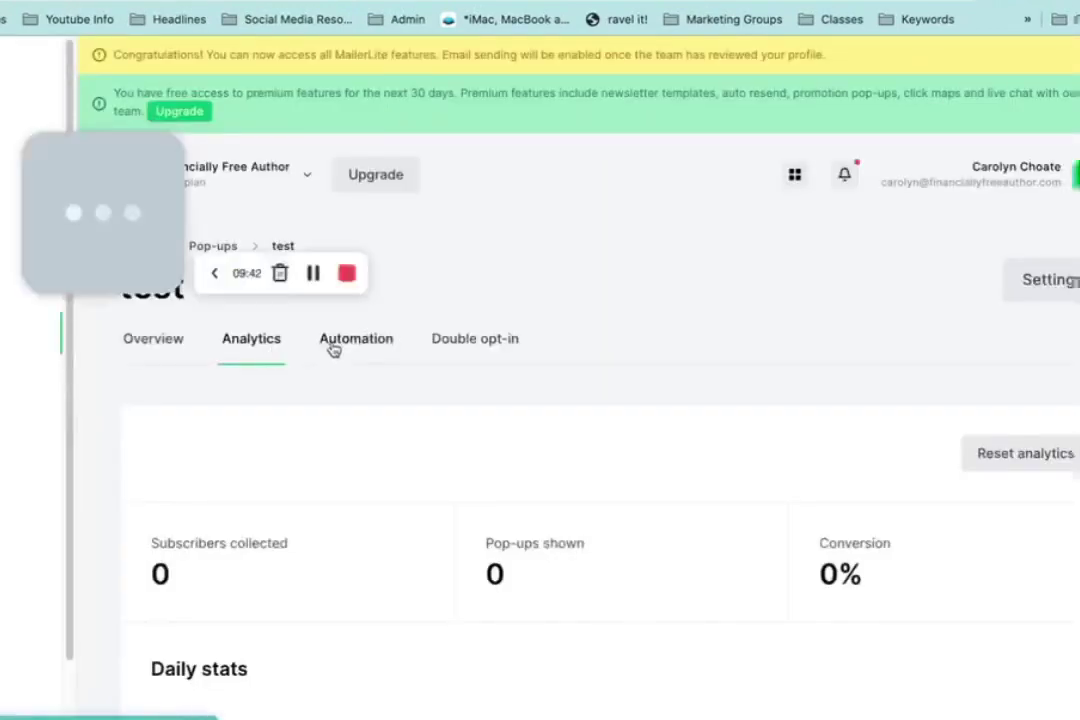
click(334, 349)
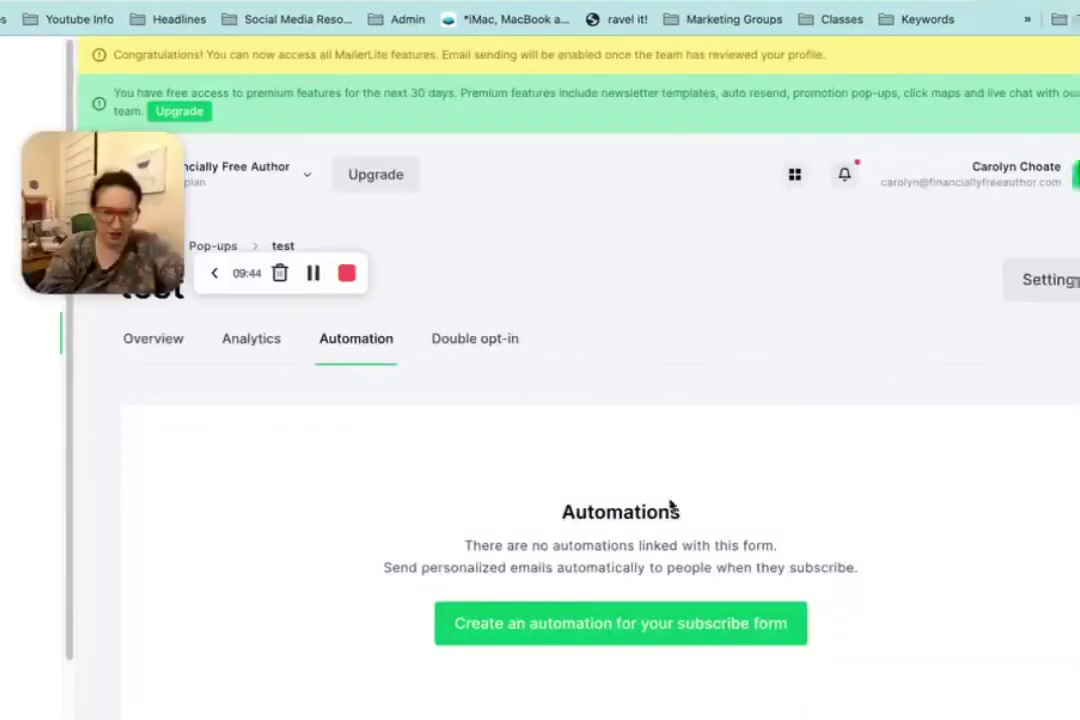
- Create an automation for the test form with an Email as its first step
click(663, 631)
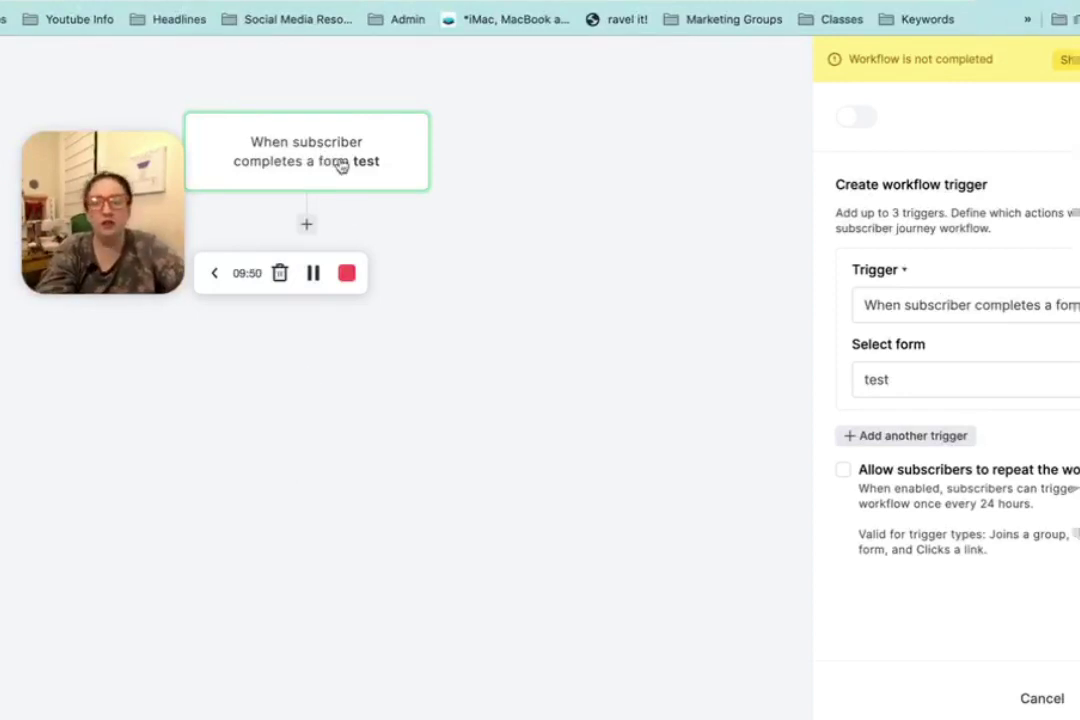
click(306, 225)
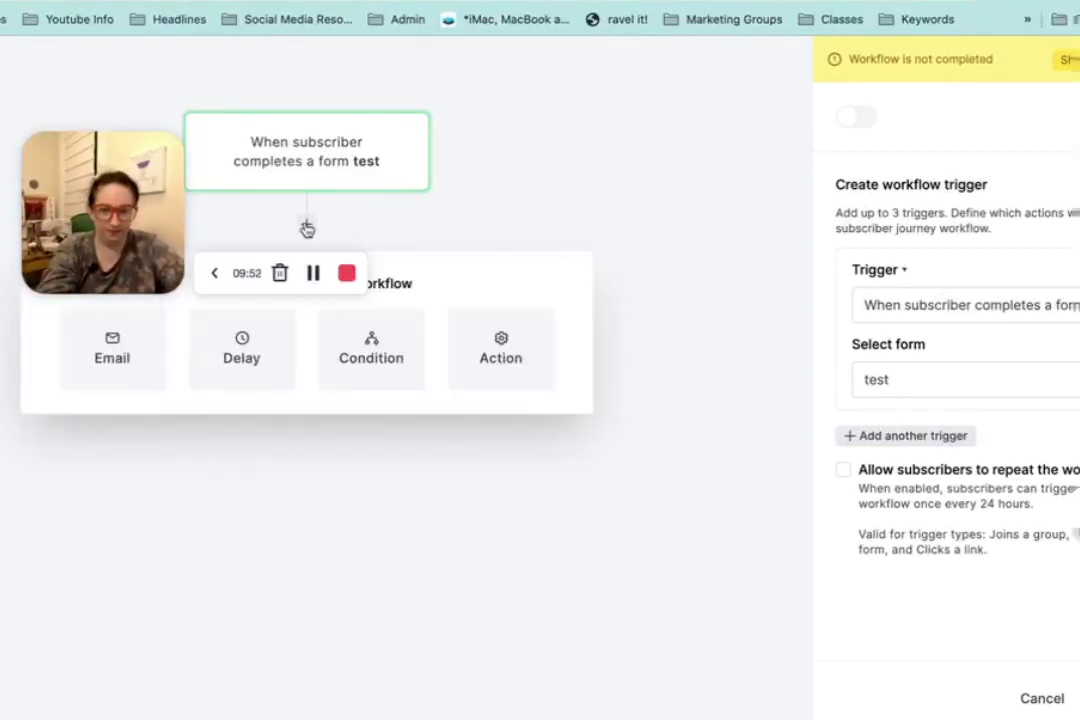
click(113, 350)
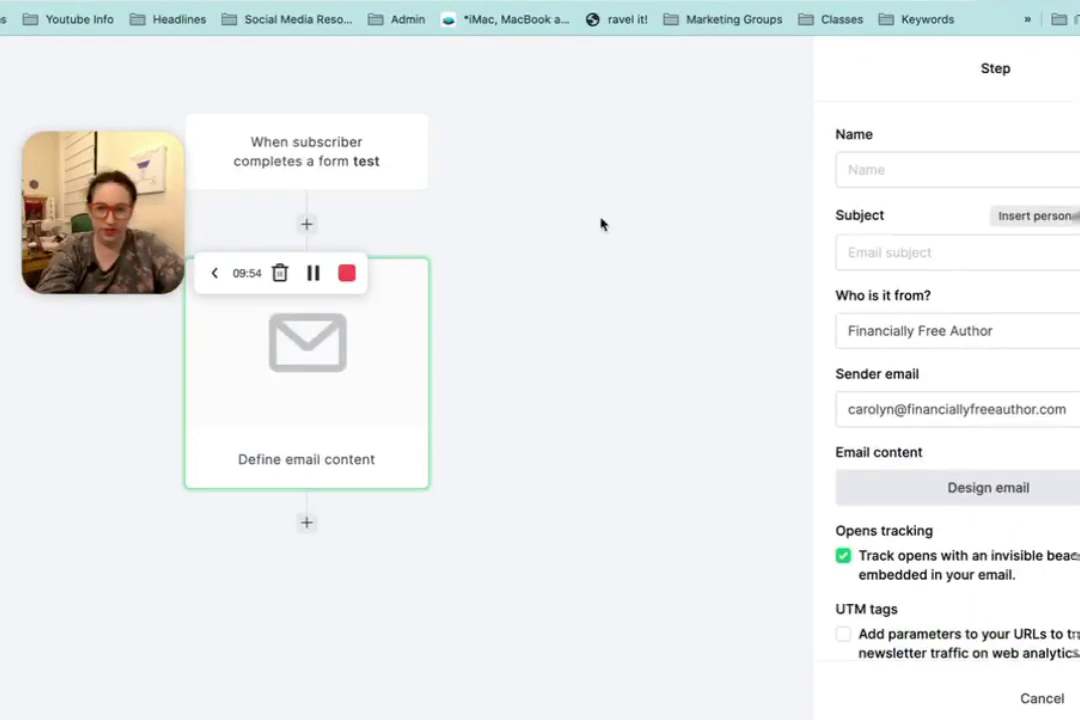
click(970, 489)
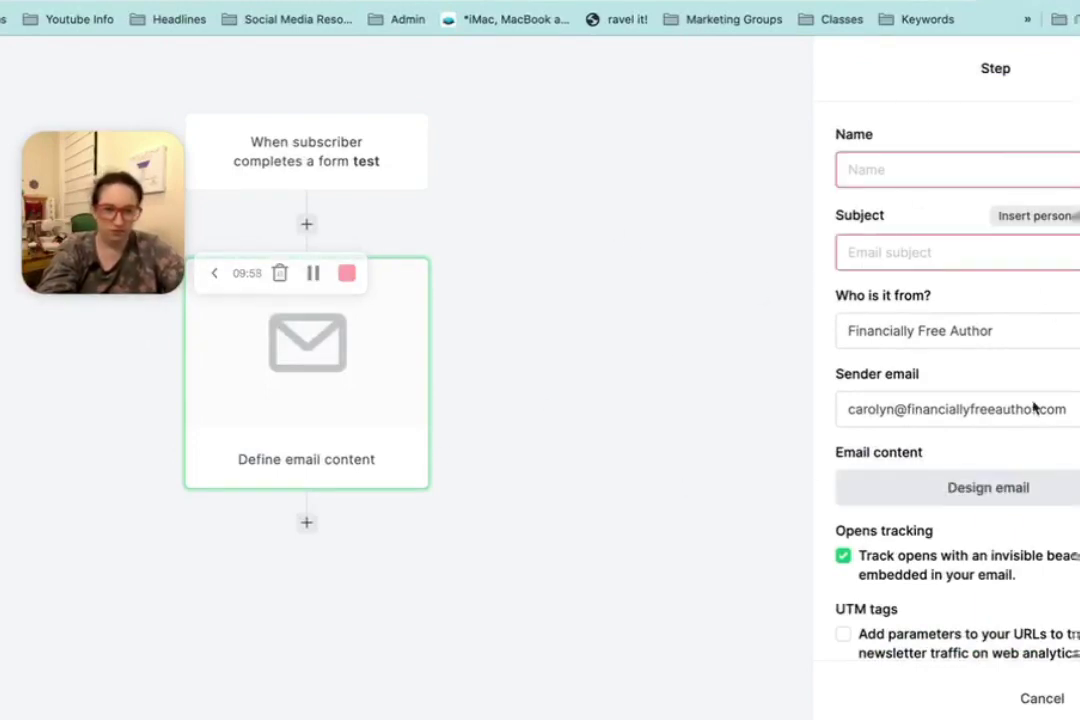
scroll(1000, 350, down, 3)
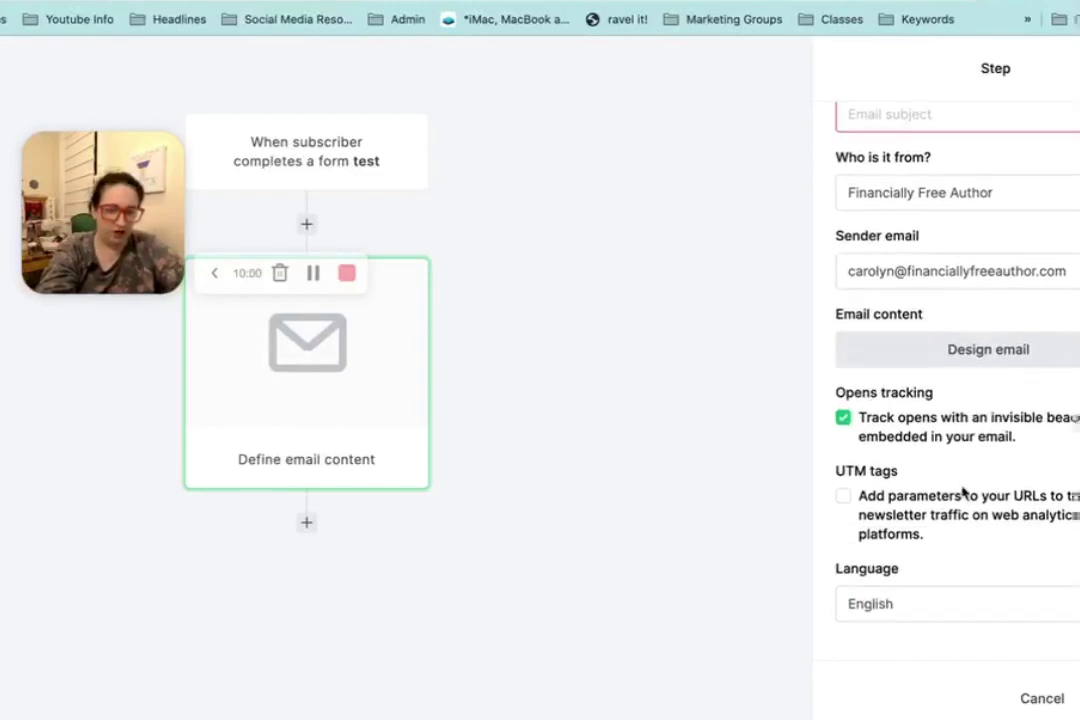
click(306, 522)
- Add a Delay step after the email set to wait 1 day
click(258, 645)
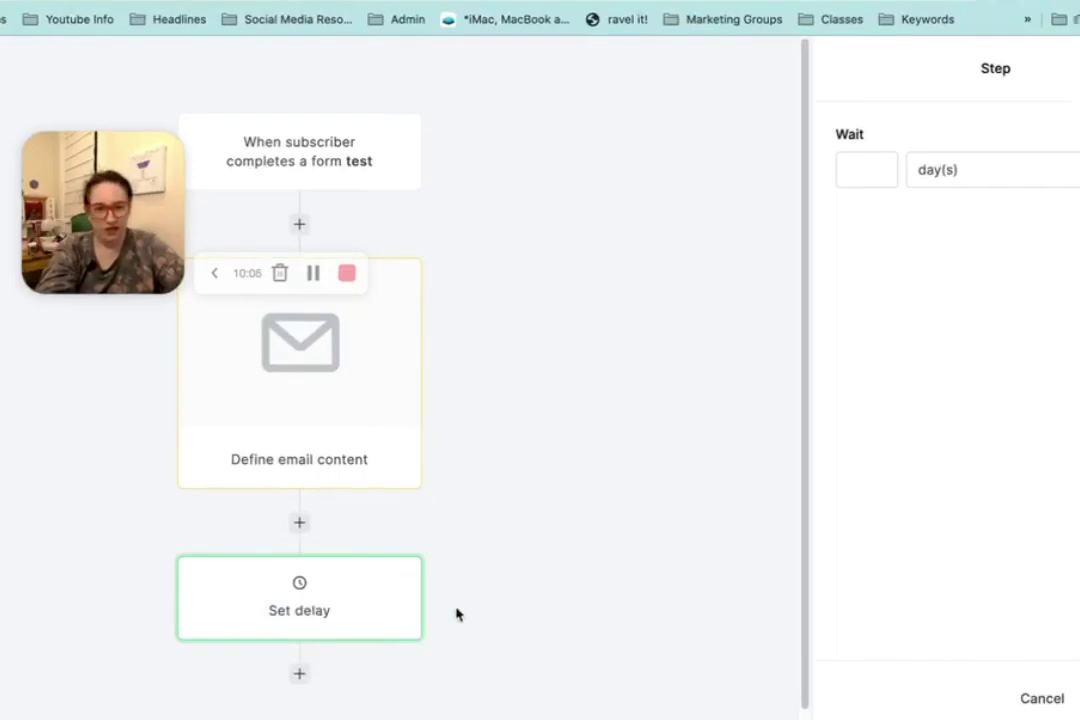
click(866, 169)
text(1)
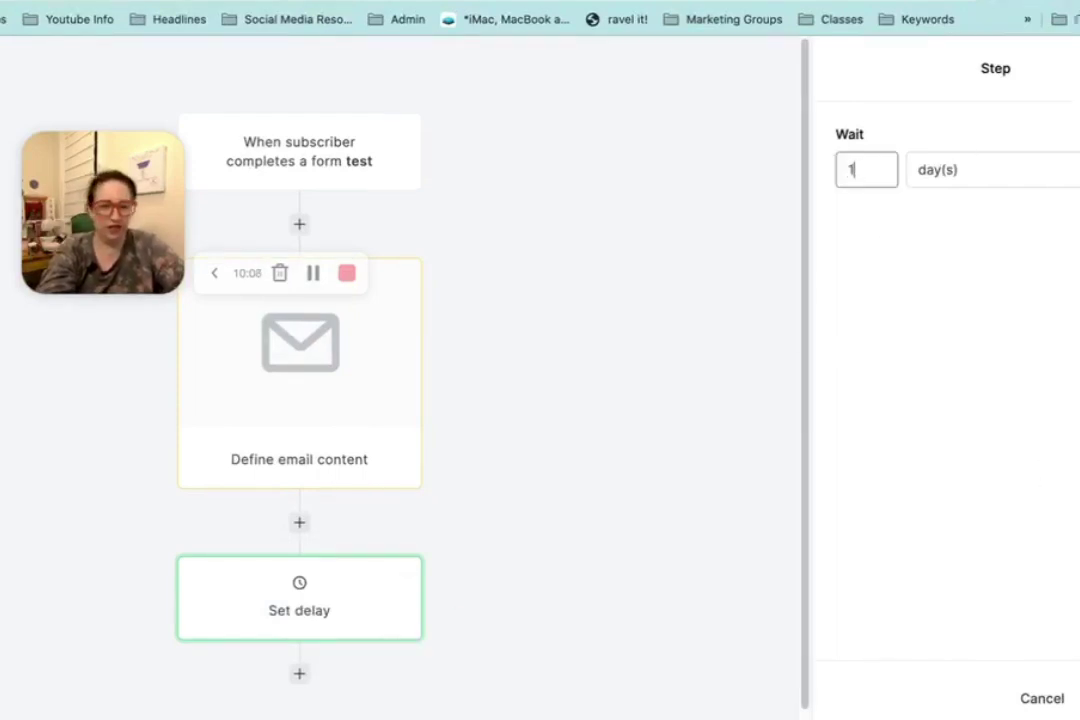
key(Return)
click(299, 673)
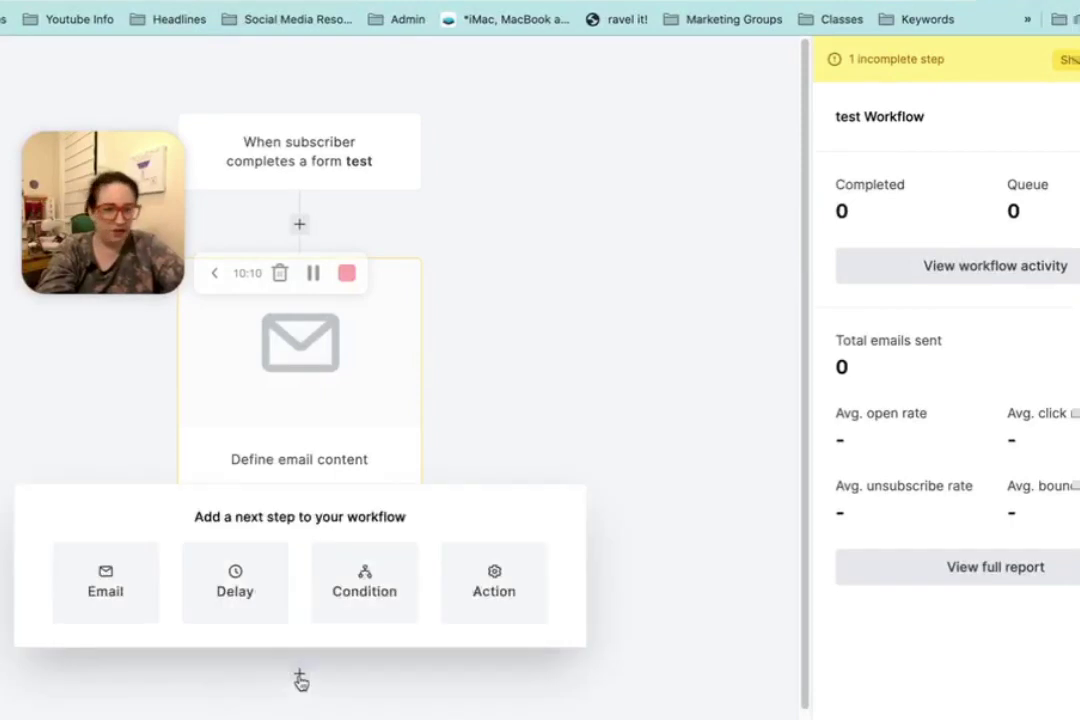
- Add a Condition step after the delay and browse its condition types without choosing one
click(367, 605)
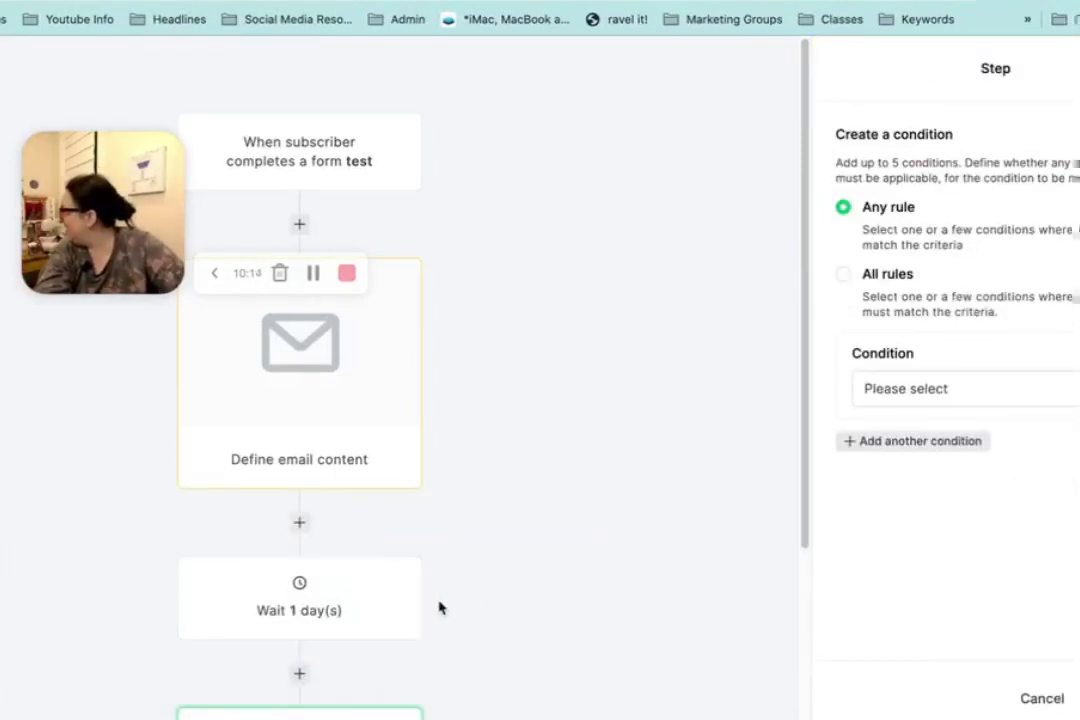
scroll(362, 581, down, 3)
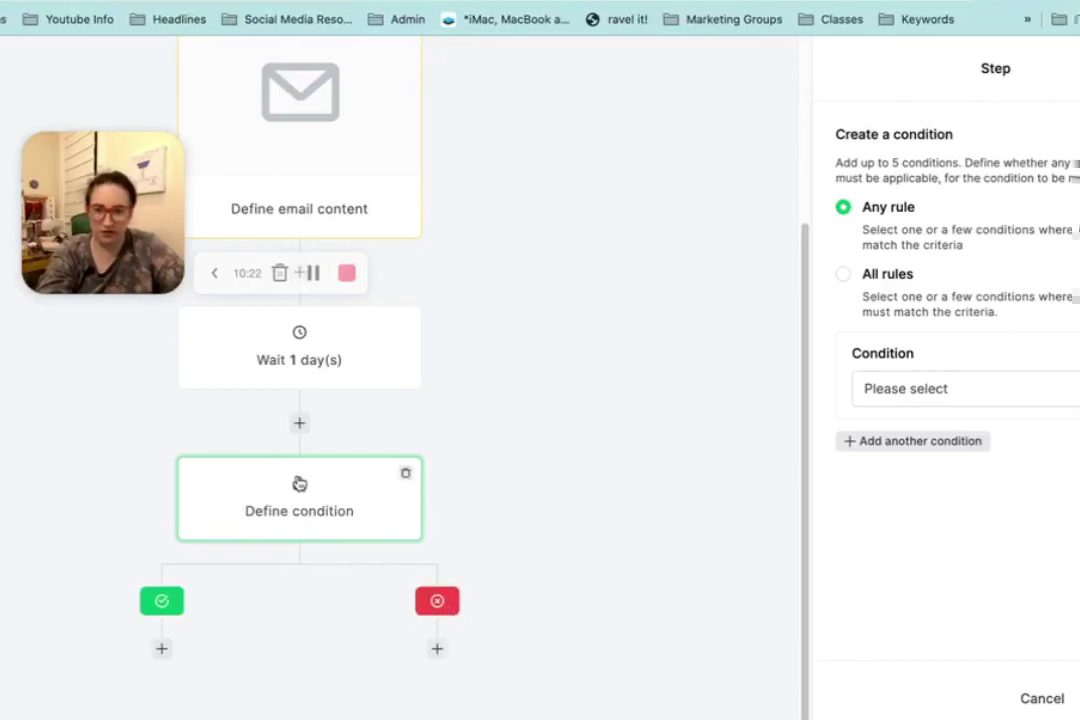
click(955, 396)
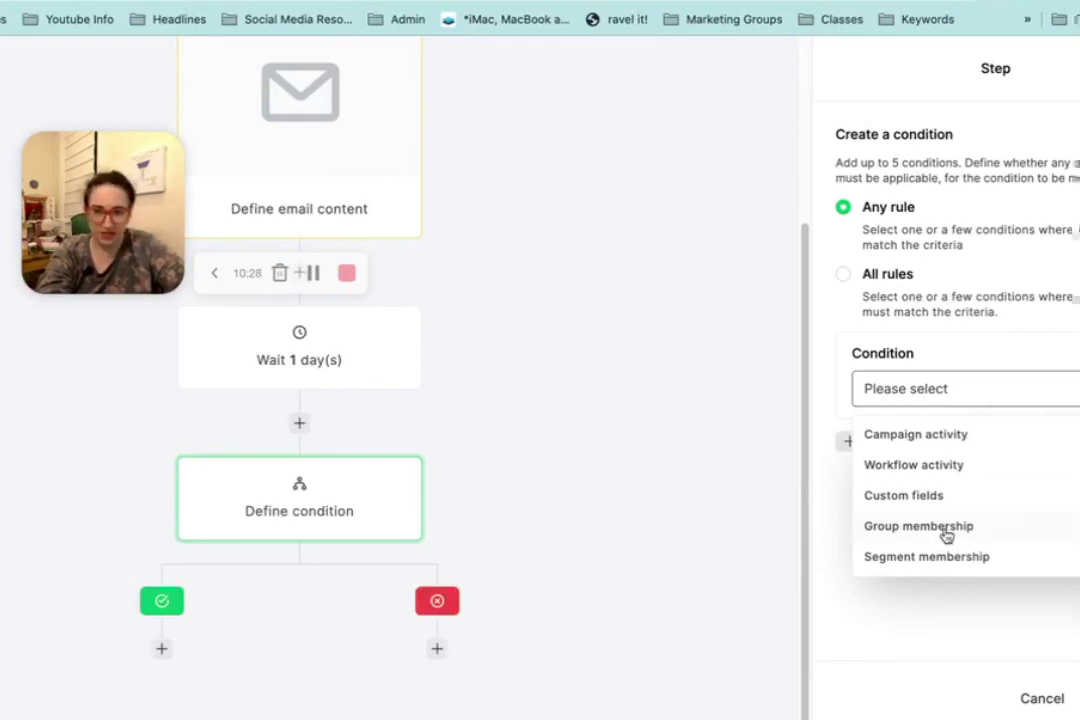
click(706, 511)
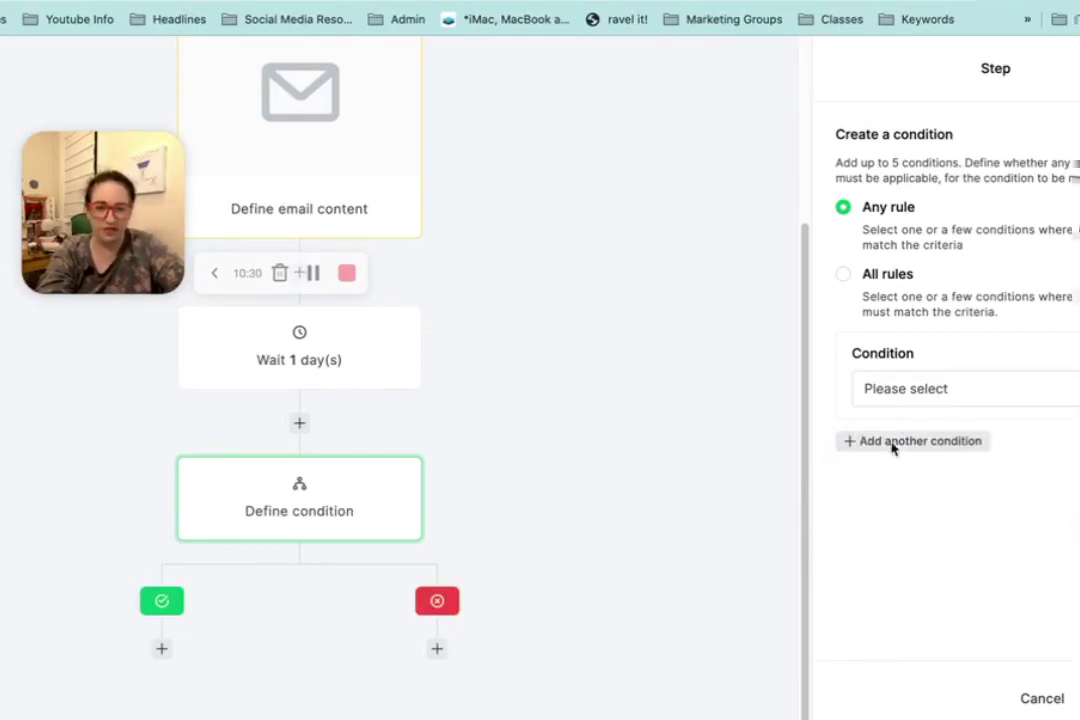
click(439, 652)
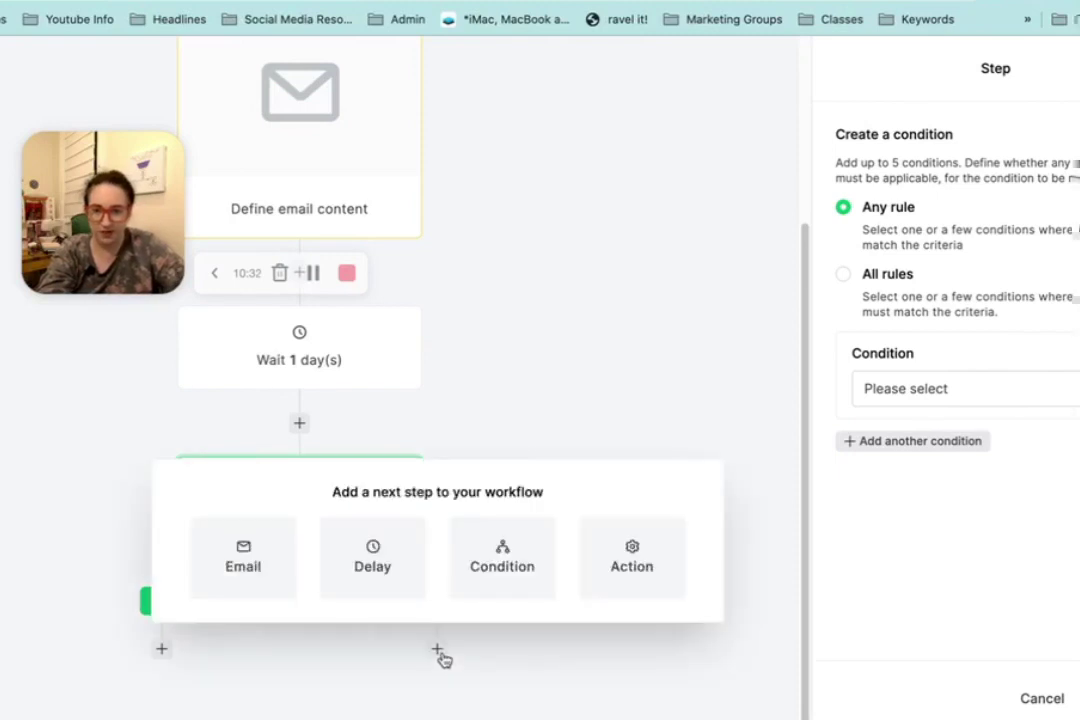
- Add an Action step on the no branch and review its available actions
click(646, 559)
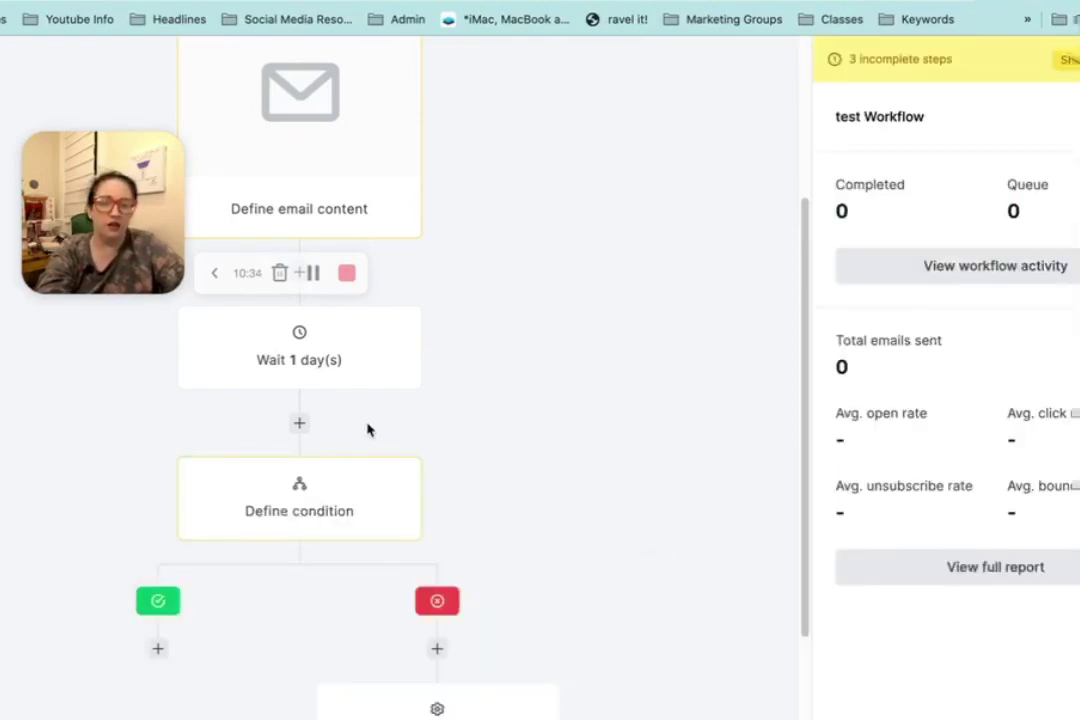
scroll(367, 430, down, 3)
click(453, 575)
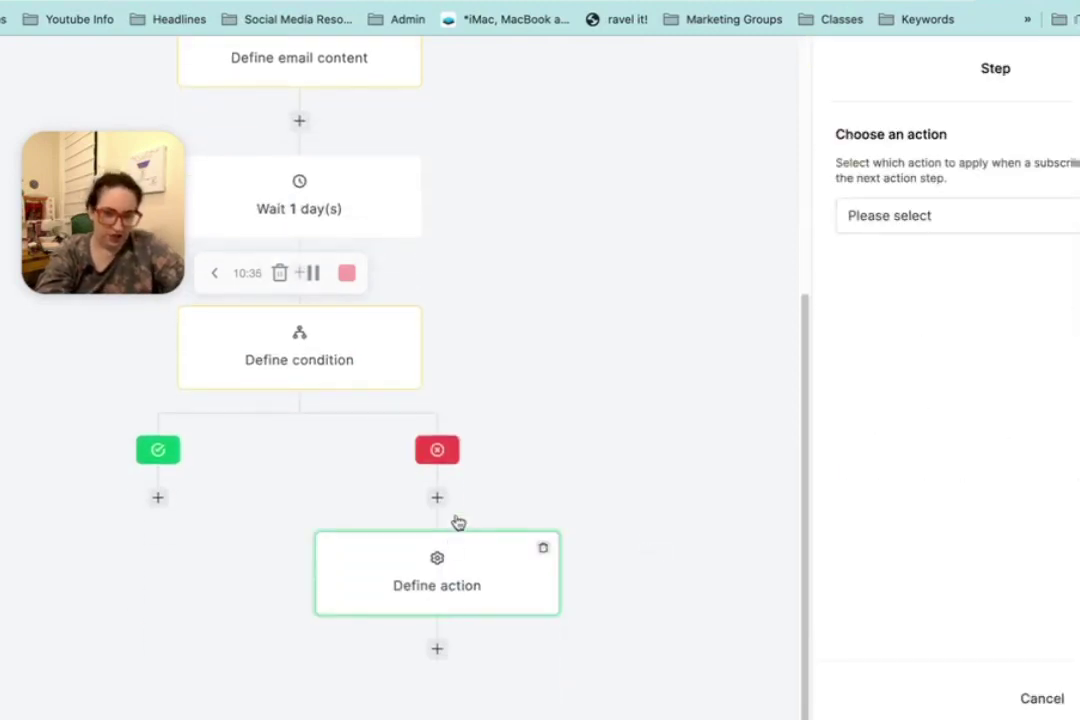
click(1001, 213)
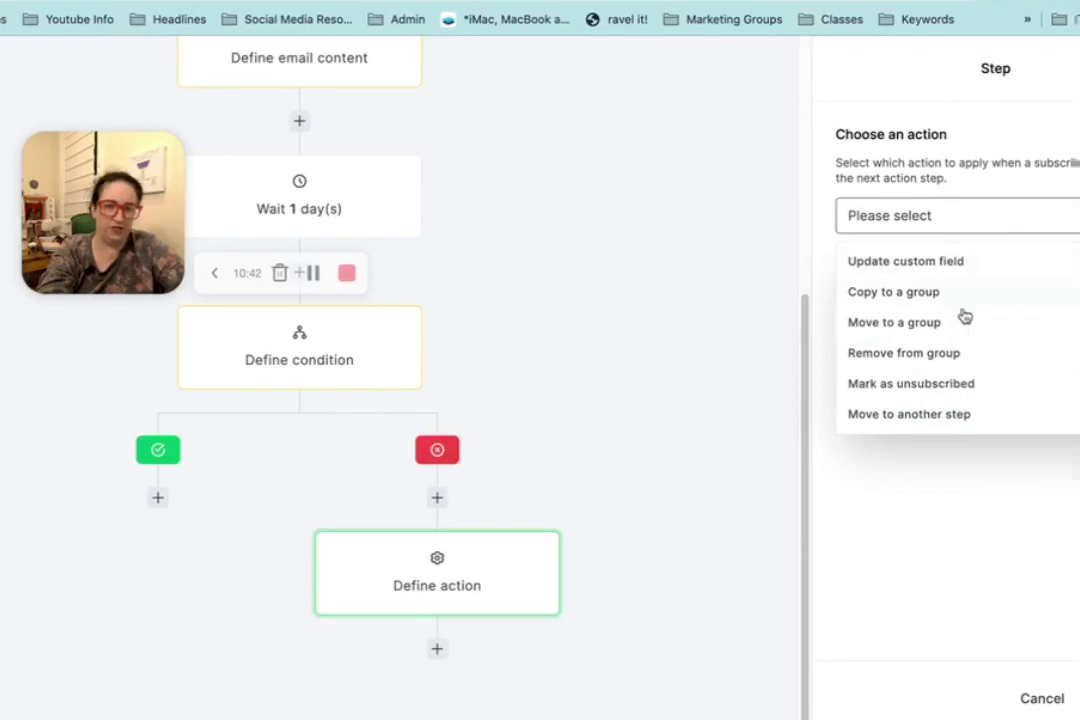
click(557, 373)
- Delete the Define condition step and cancel the action settings
scroll(552, 376, up, 5)
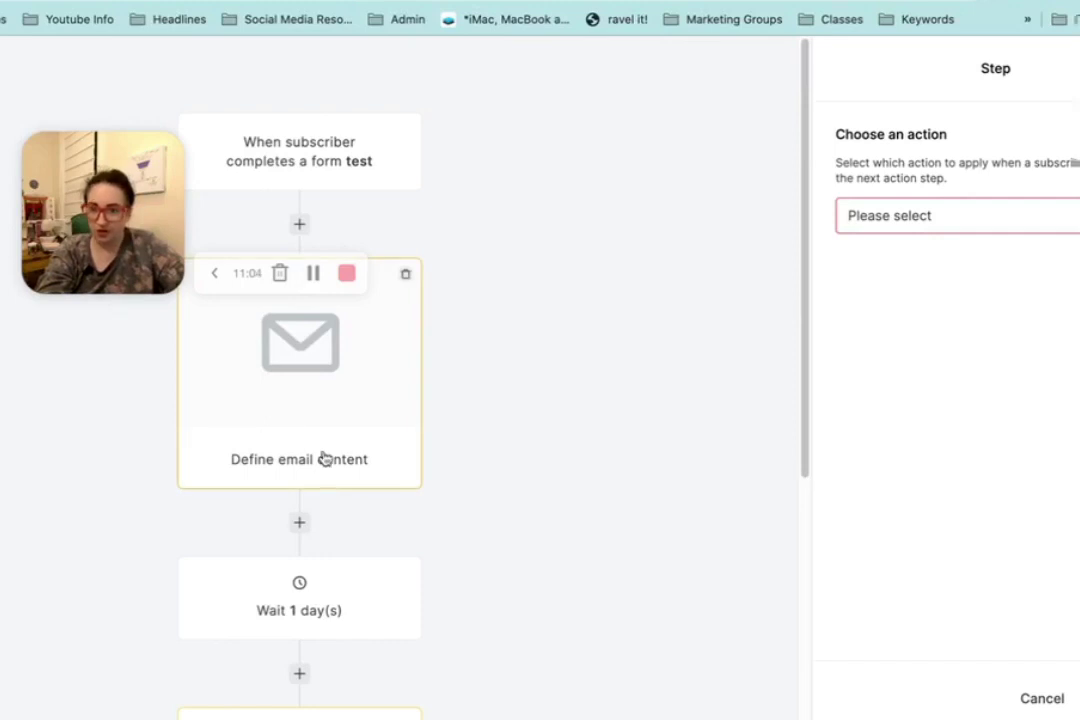
scroll(526, 547, down, 3)
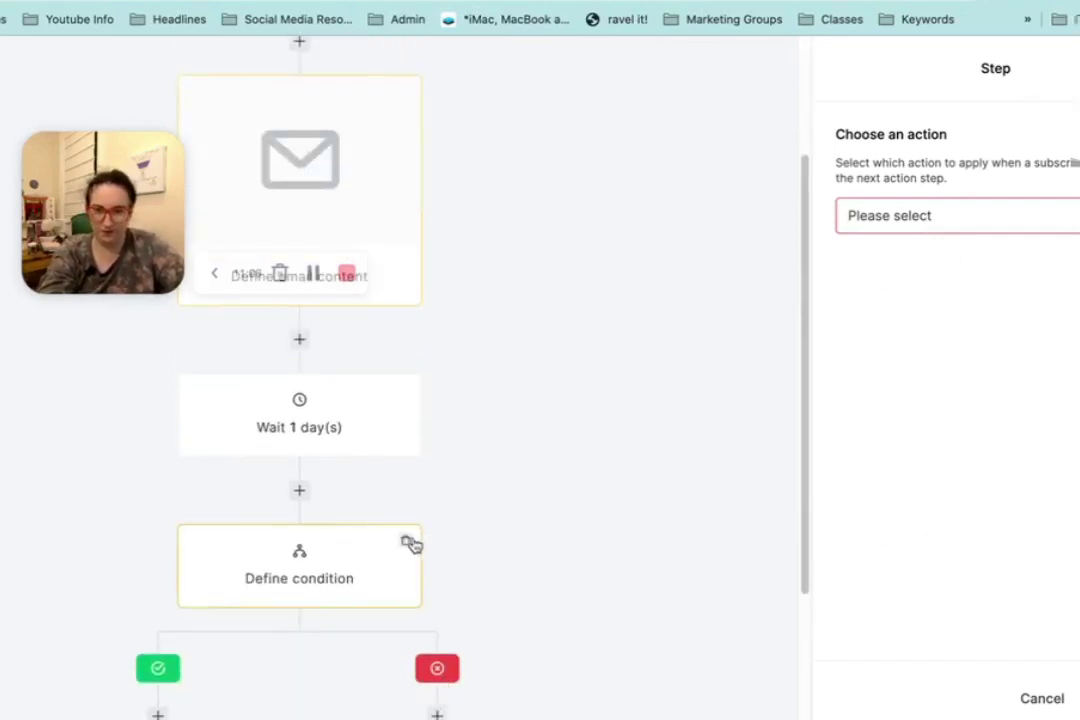
click(406, 541)
click(634, 441)
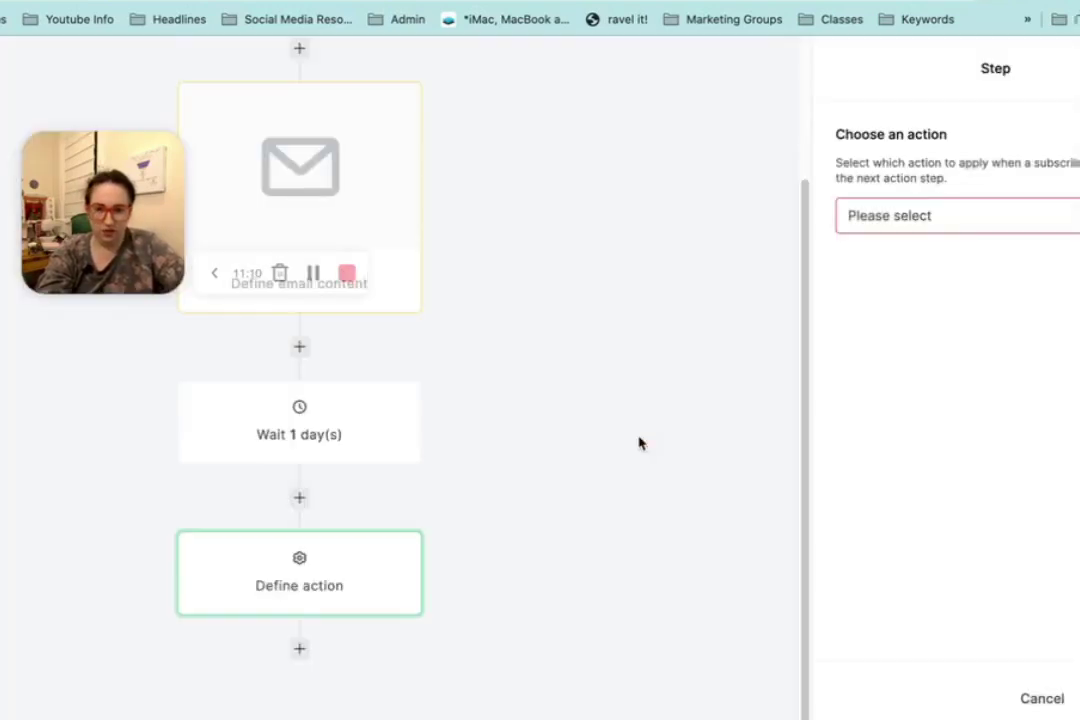
click(1042, 699)
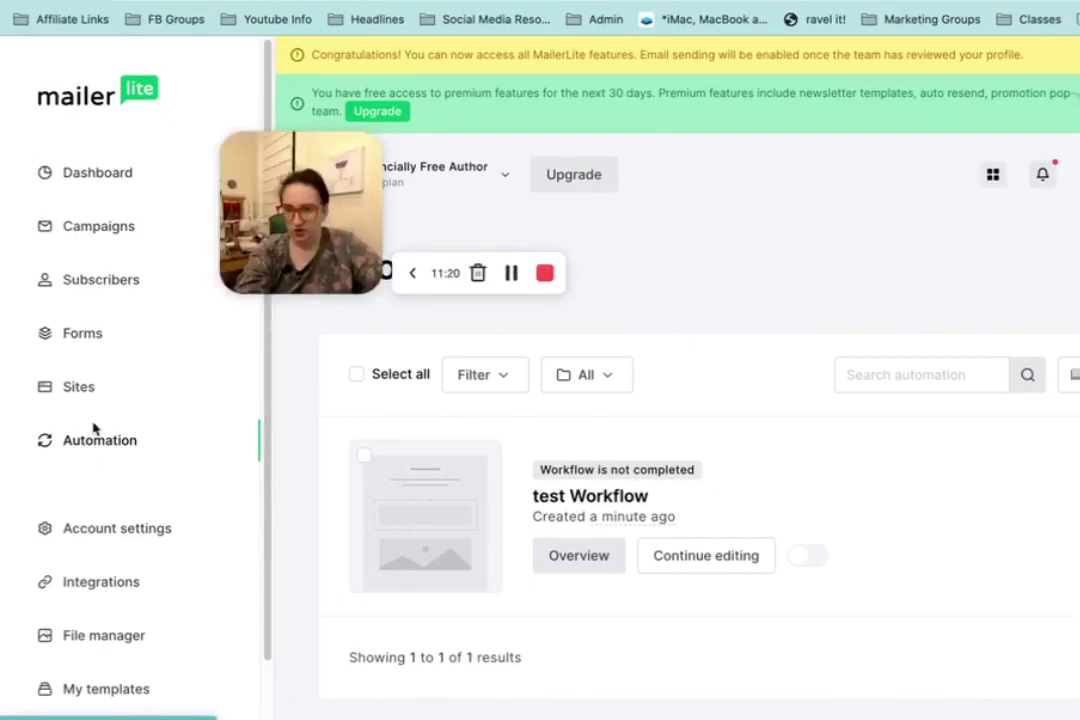
- Leave the workflow editor and browse the Campaigns page offering a first campaign
click(97, 452)
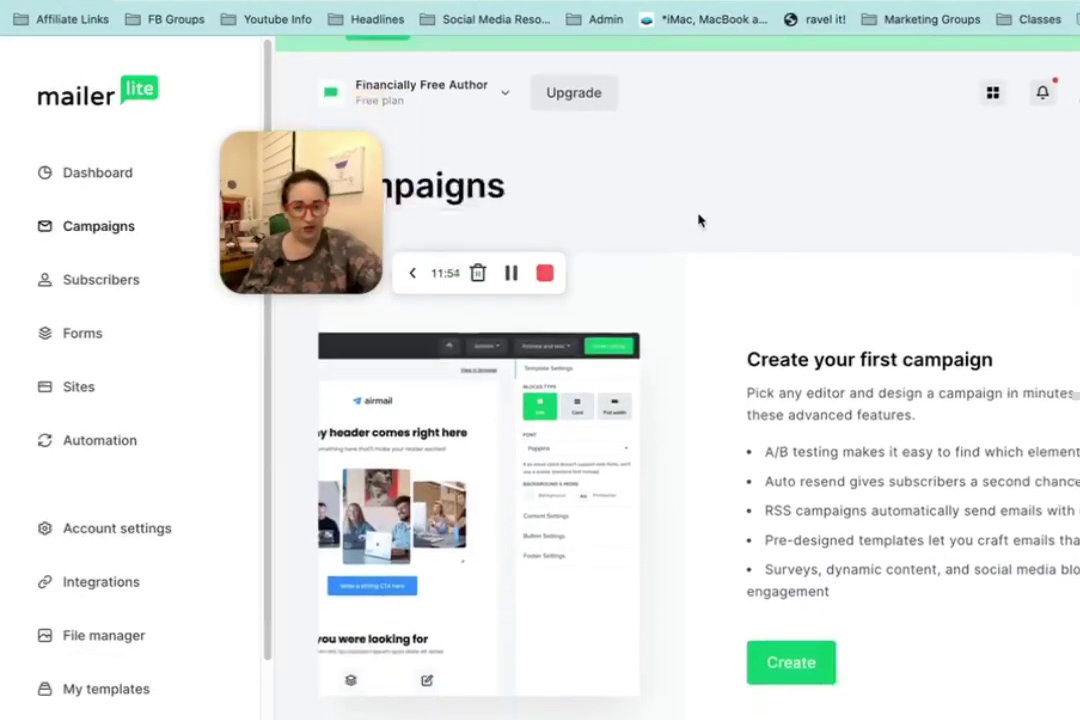
scroll(700, 224, down, 2)
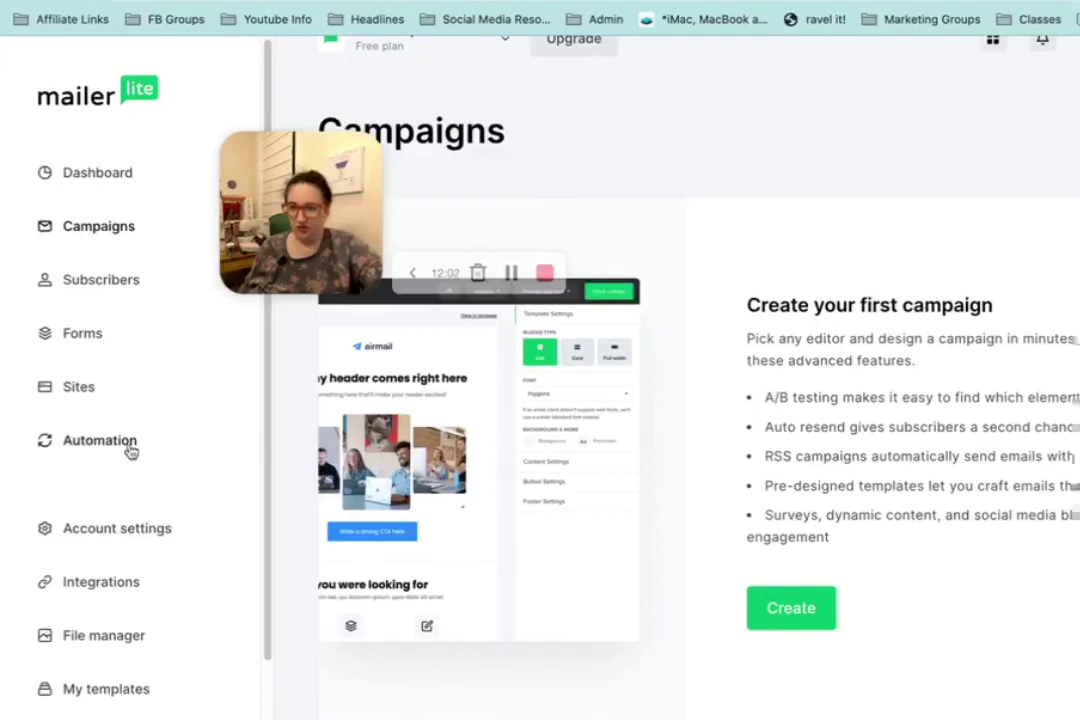
- From Sites, start a new landing page, reaching the blank New site form
click(78, 386)
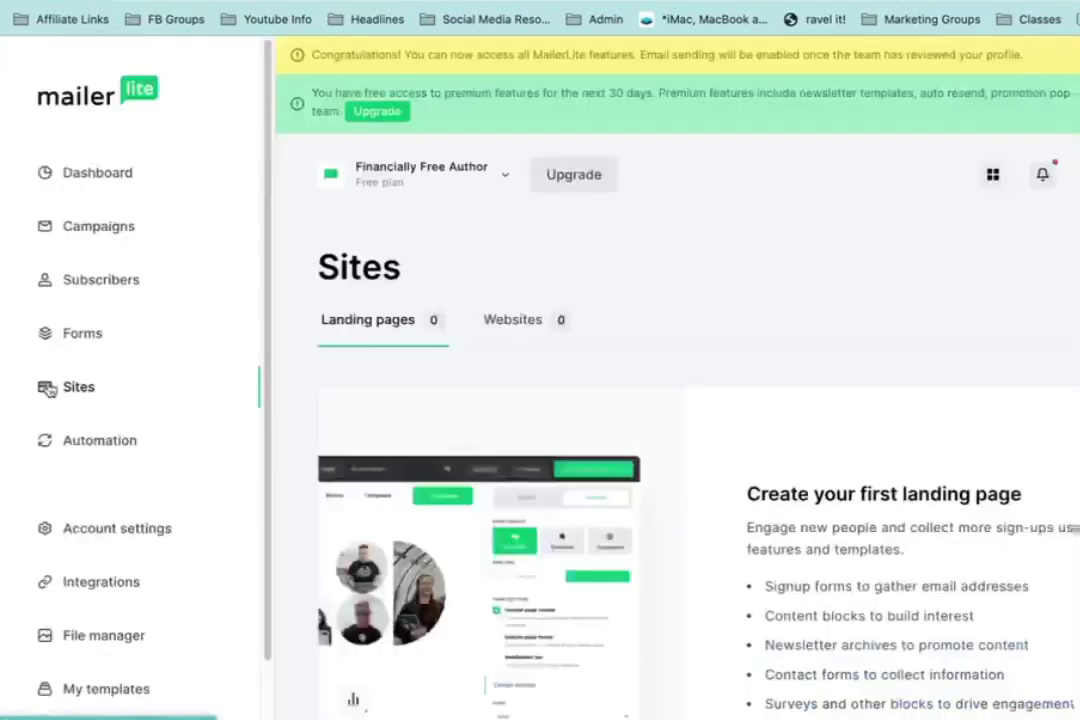
scroll(645, 468, down, 3)
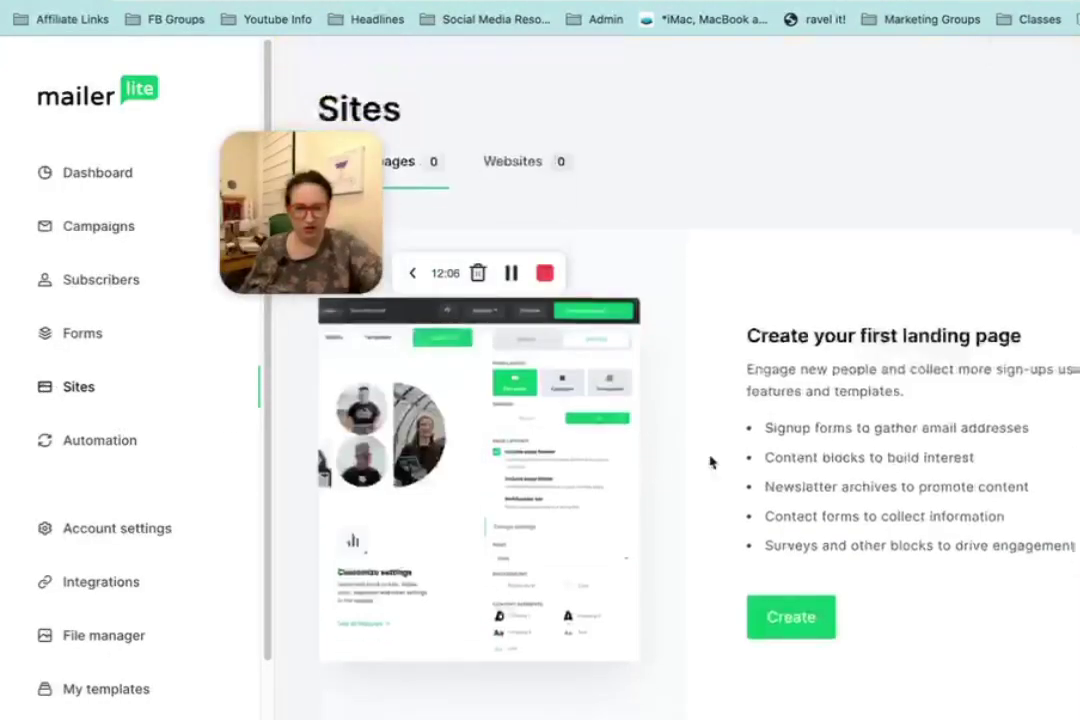
click(788, 618)
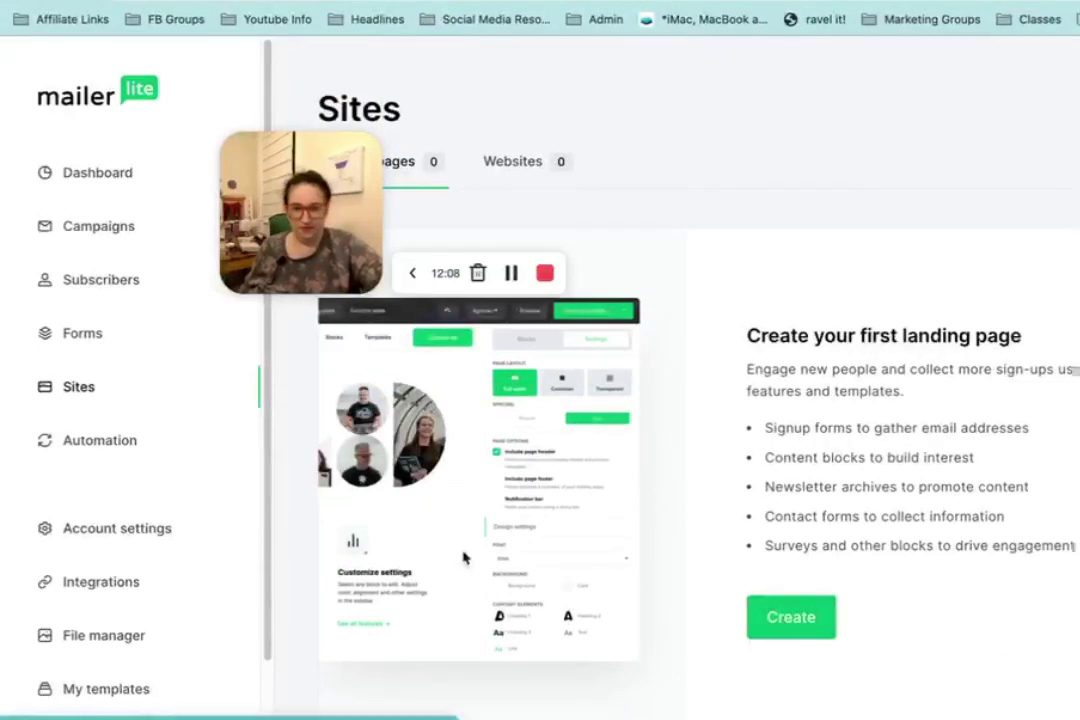
scroll(612, 506, down, 3)
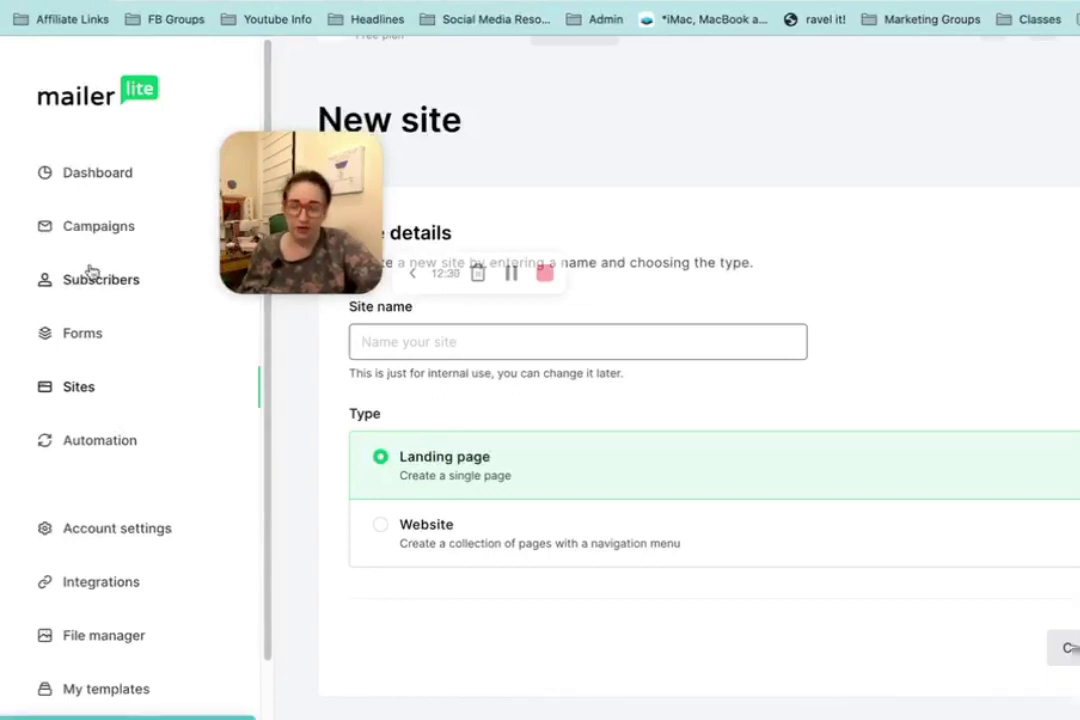
scroll(96, 280, down, 2)
scroll(164, 566, up, 2)
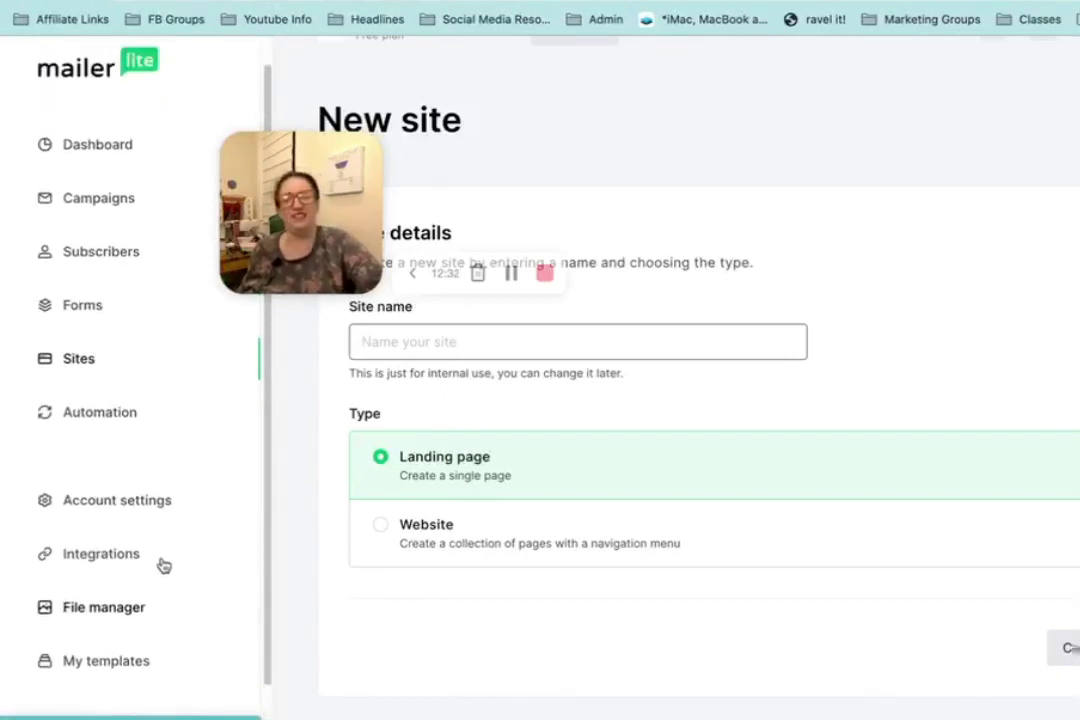
- View the Subscribers page listing 1 active subscriber under All subscribers
click(67, 280)
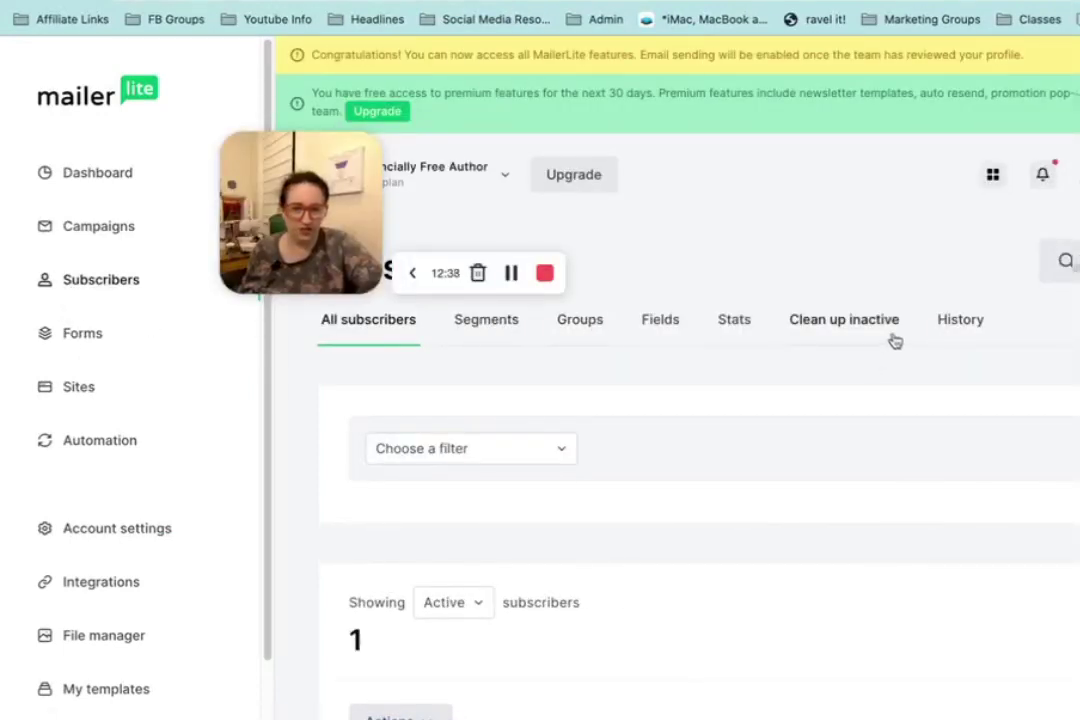
scroll(705, 261, down, 3)
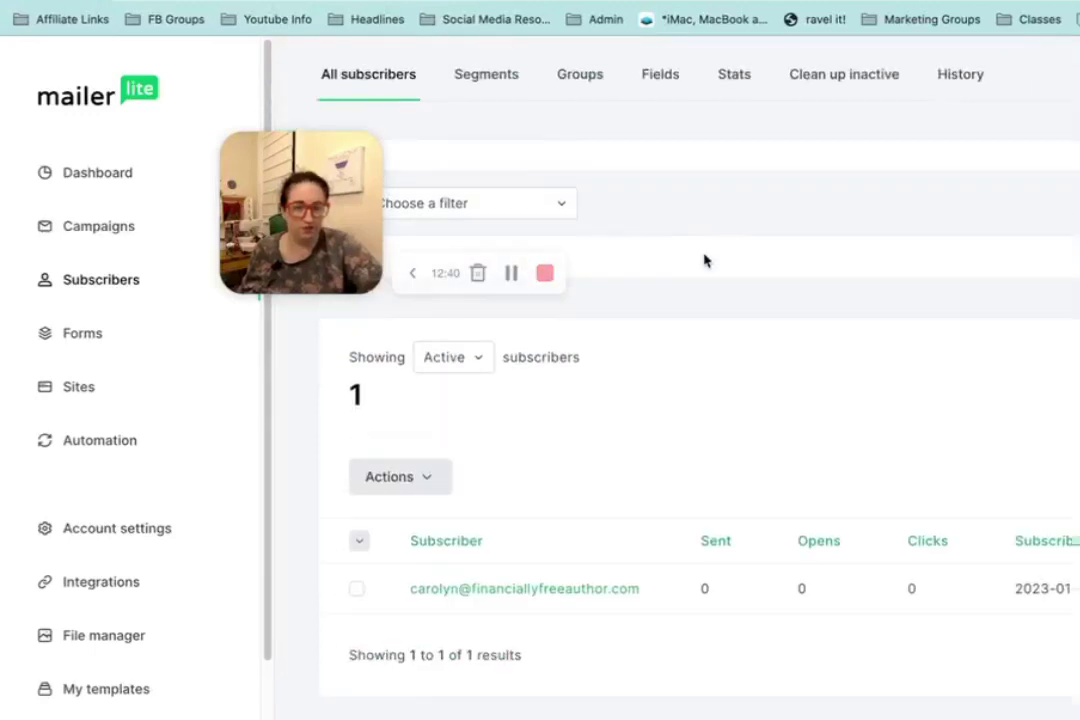
scroll(705, 261, up, 3)
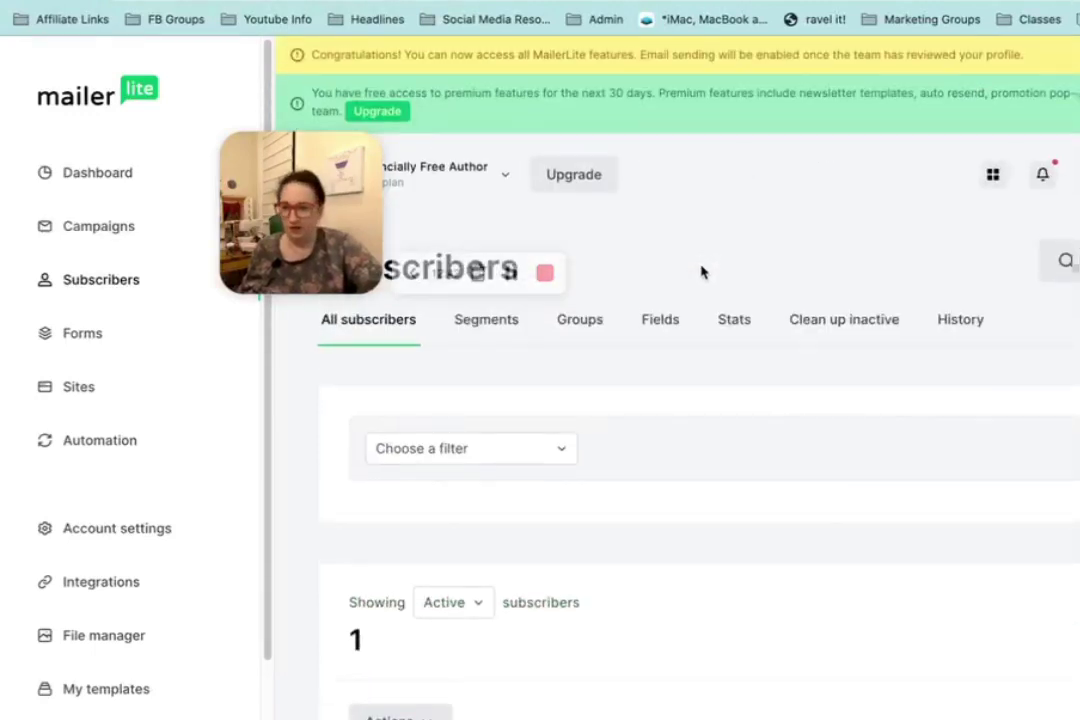